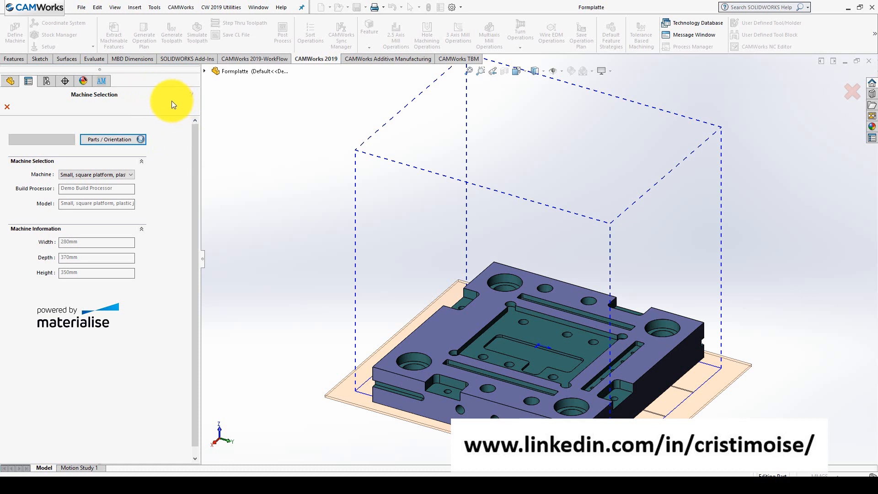
- Close the additive machine selection and switch the part's machine to Mill - Metric
click(6, 107)
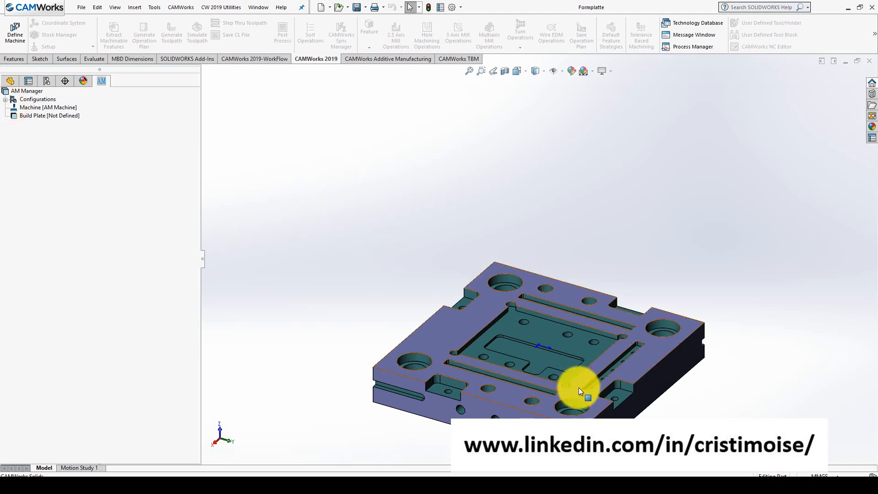
scroll(578, 388, down, 2)
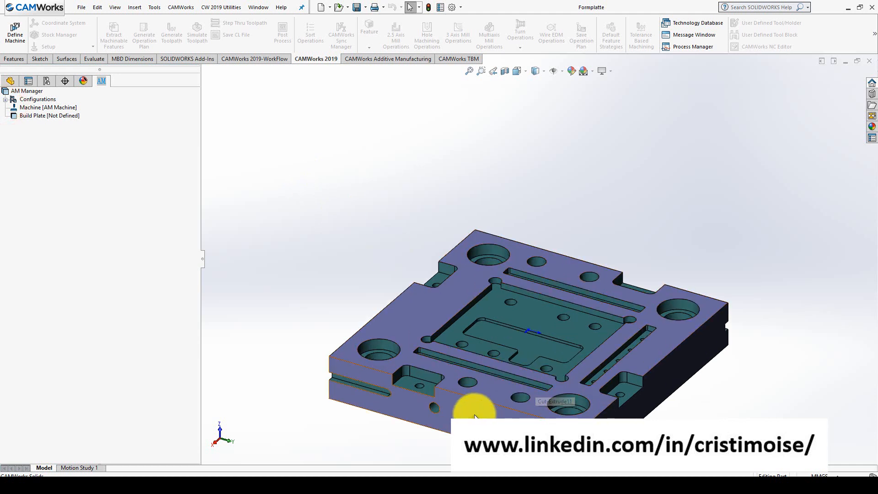
ctrl+middle_drag(467, 400, 435, 347)
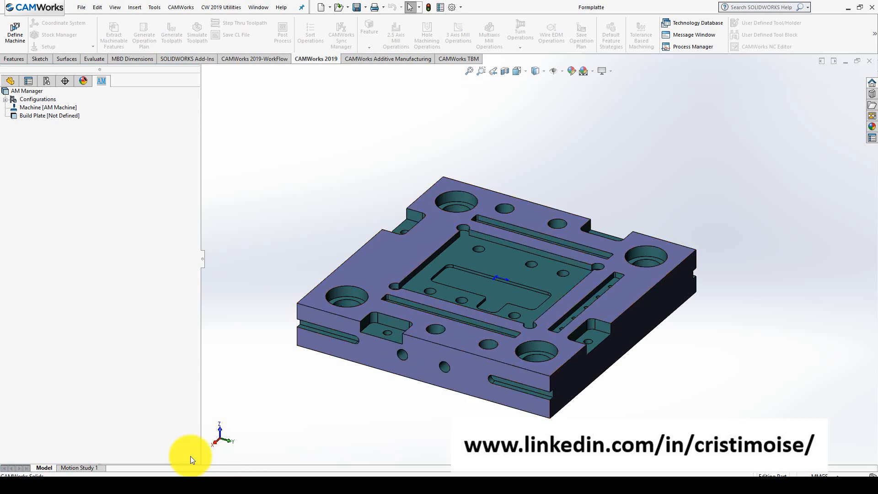
double_click(57, 108)
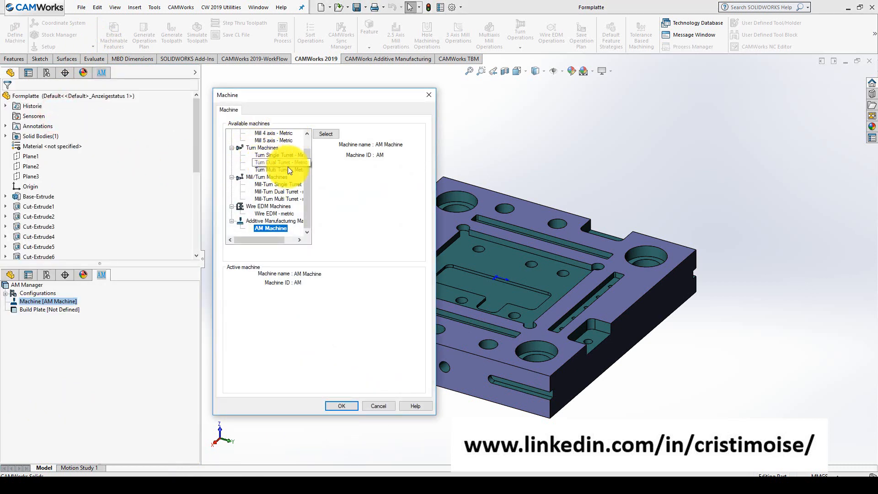
drag(306, 165, 307, 153)
click(266, 140)
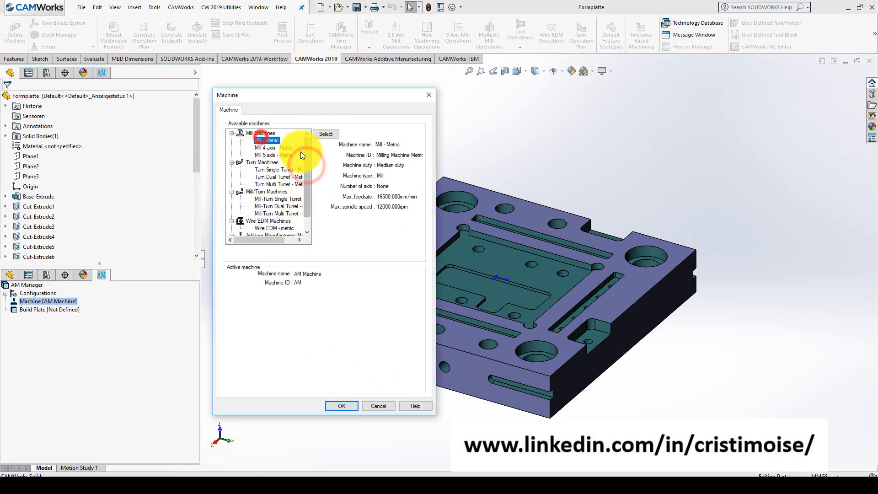
click(325, 134)
click(467, 269)
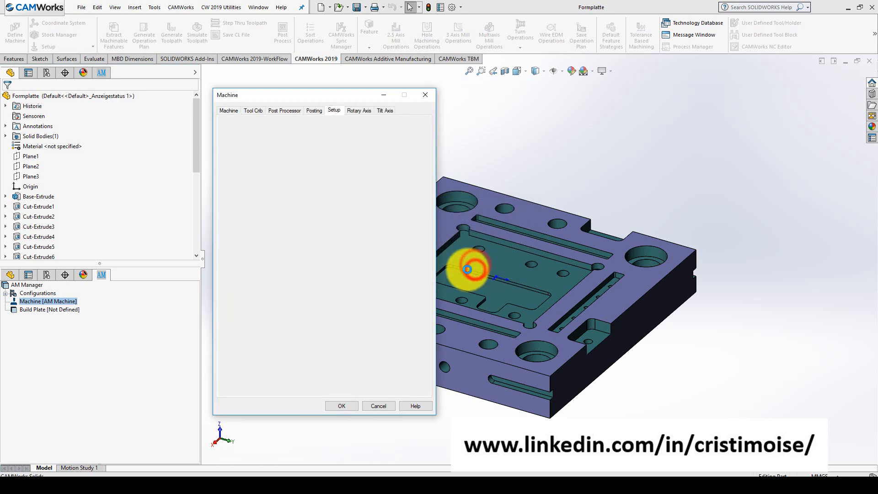
click(344, 405)
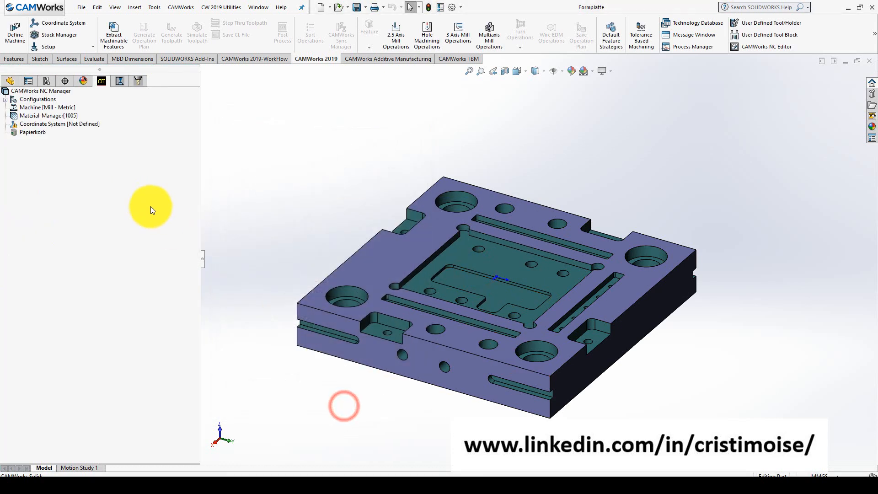
- Create a mill part setup using the plate's top face as the machining direction
right_click(67, 124)
click(88, 143)
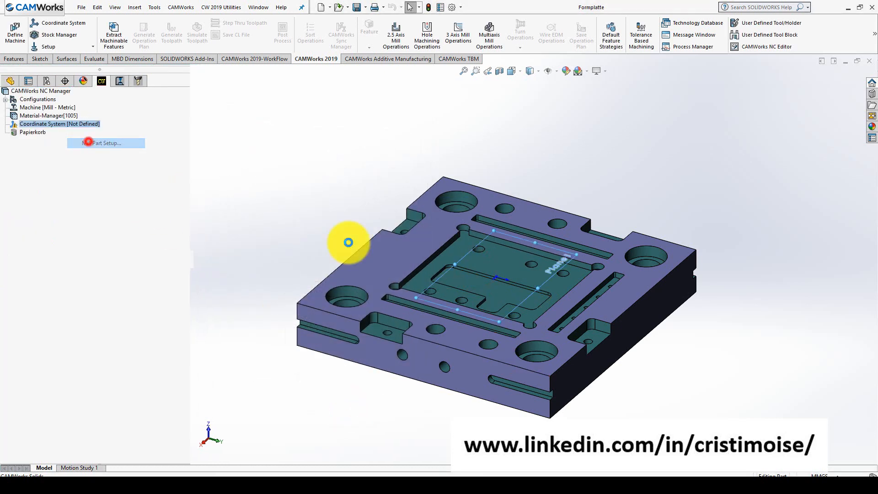
click(356, 255)
click(10, 114)
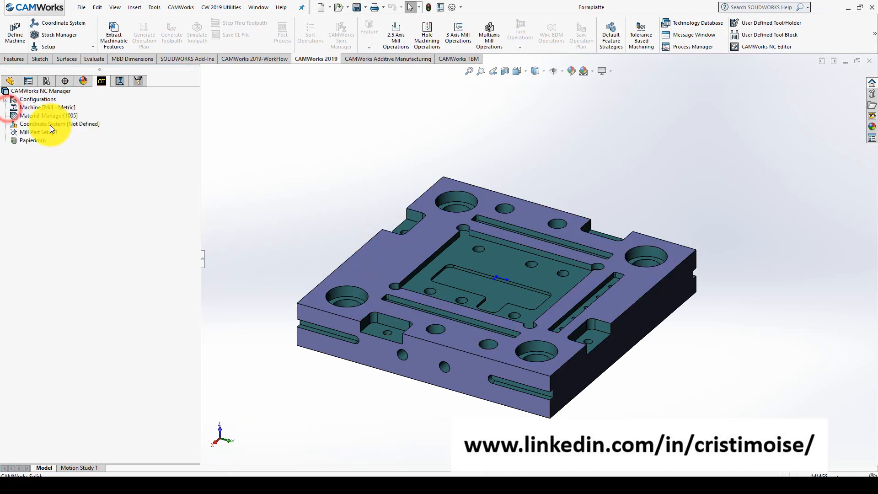
- Create a 2.5 axis curve feature from the floor edge of the central pocket's rear wall, ending up to the plate's top face
right_click(45, 131)
click(90, 200)
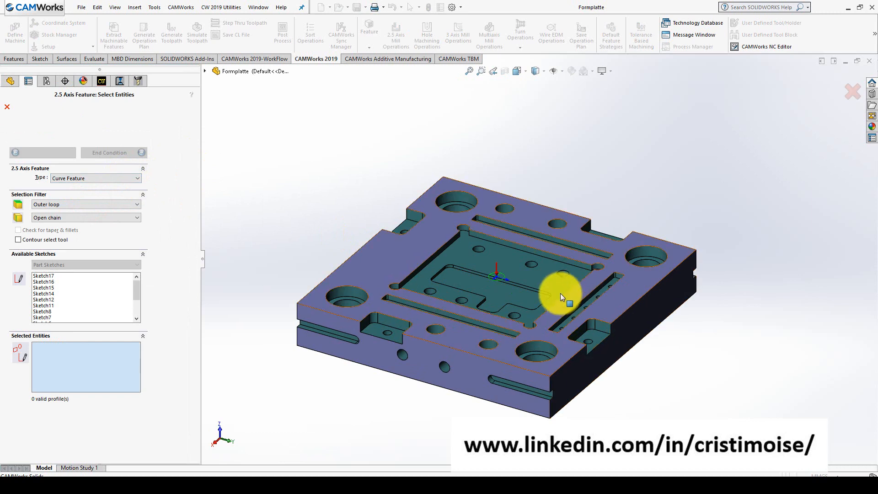
scroll(561, 293, down, 3)
click(558, 259)
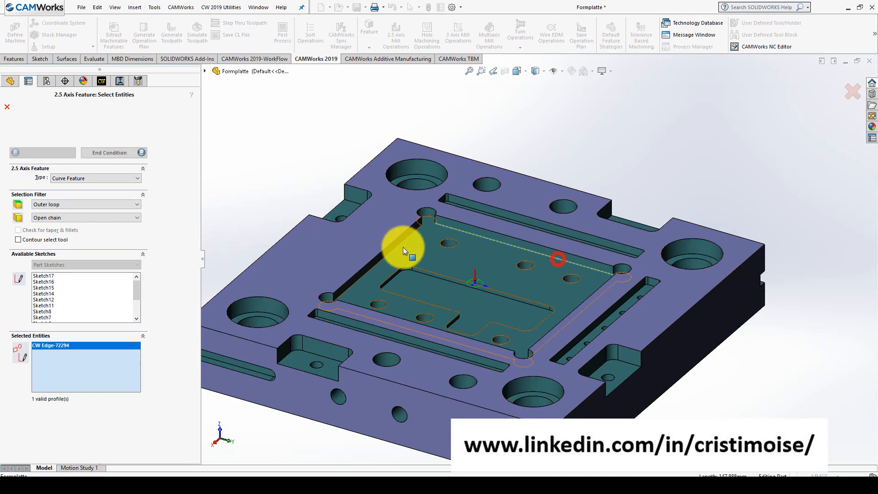
click(109, 152)
click(453, 183)
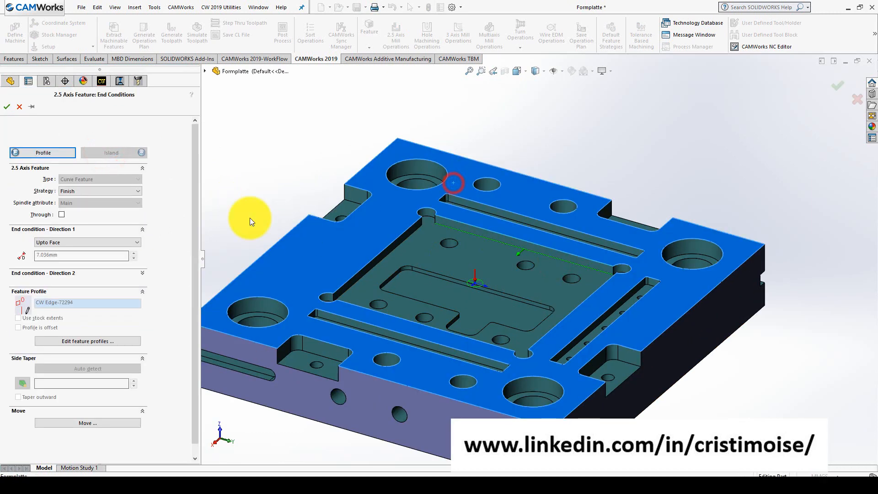
click(7, 106)
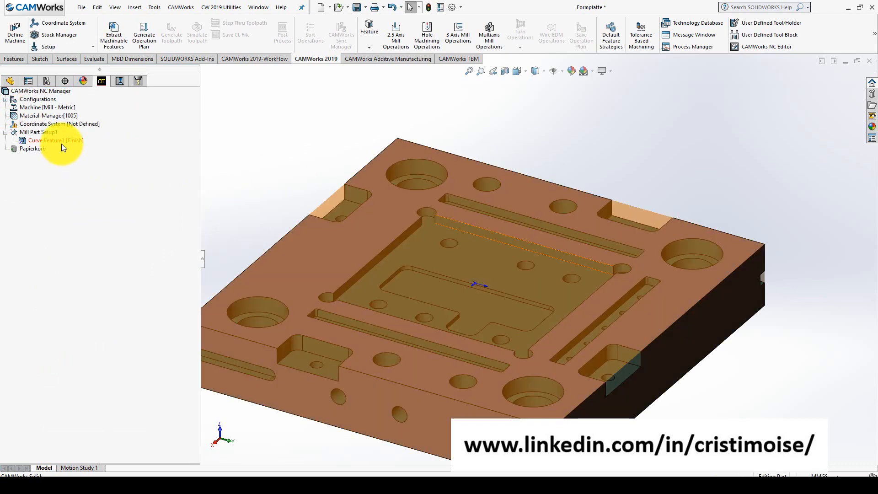
- Generate the operation plan for the curve feature and the toolpath for its contour mill operation
right_click(61, 144)
click(125, 194)
right_click(62, 141)
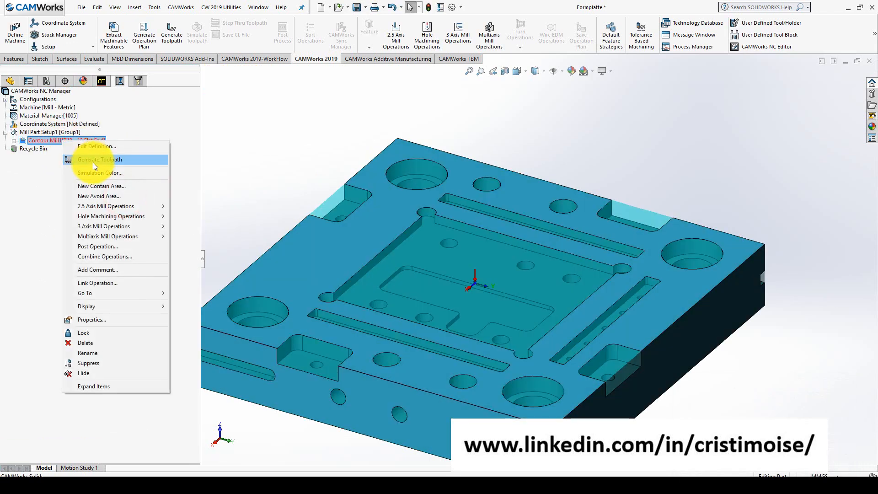
click(92, 161)
- Edit the contour mill operation's definition and enable chamfer machining
right_click(89, 140)
click(111, 150)
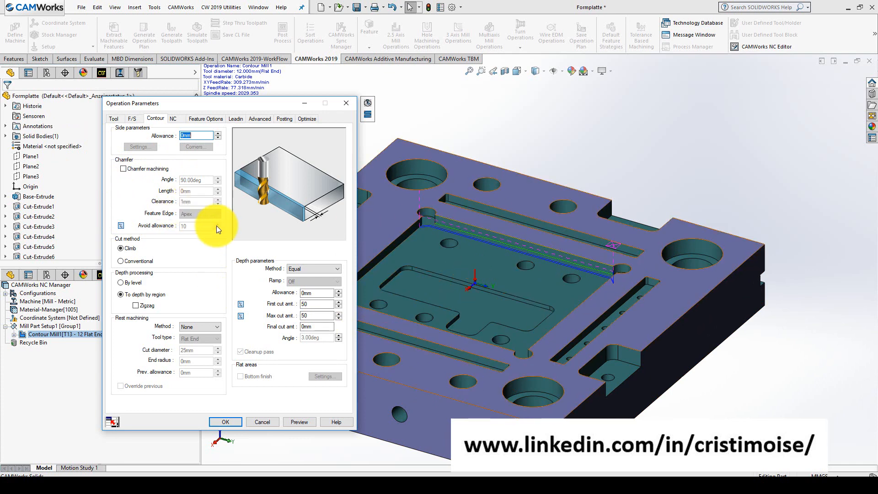
click(130, 169)
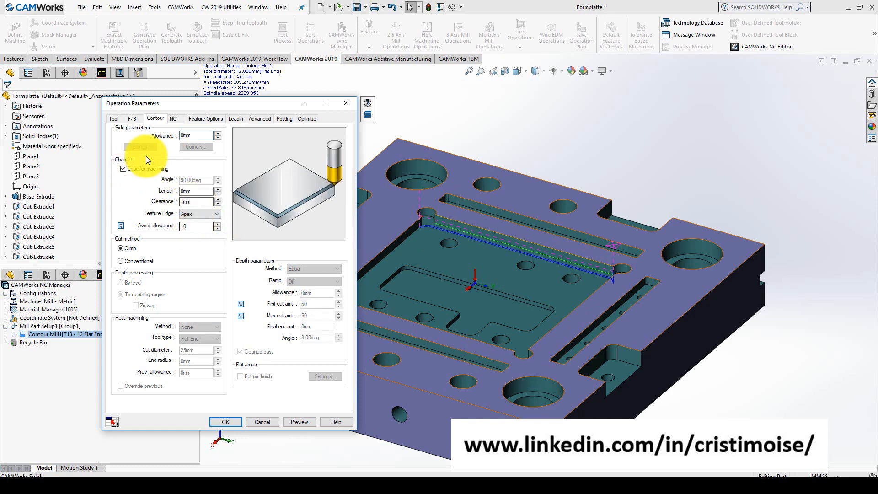
click(113, 118)
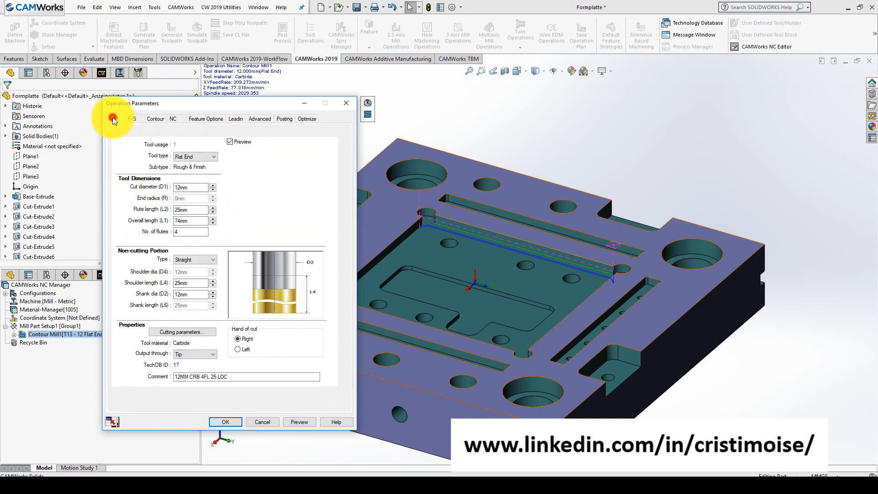
click(165, 122)
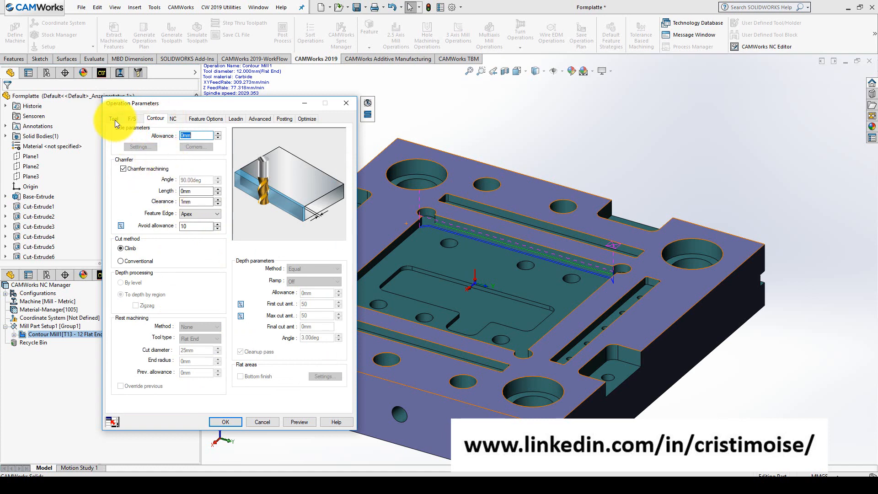
- Add the 5MM X 90DEG C'SINK countersink from the tool library to the tool crib
click(115, 119)
click(174, 132)
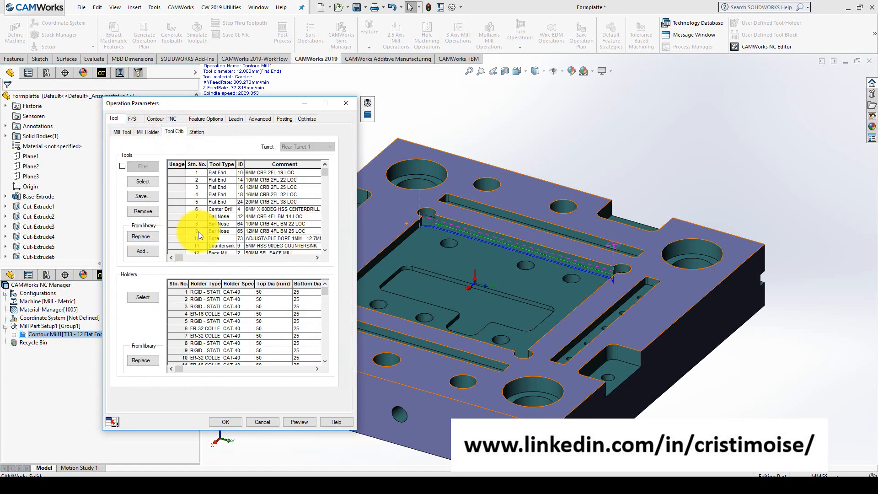
scroll(211, 234, down, 1)
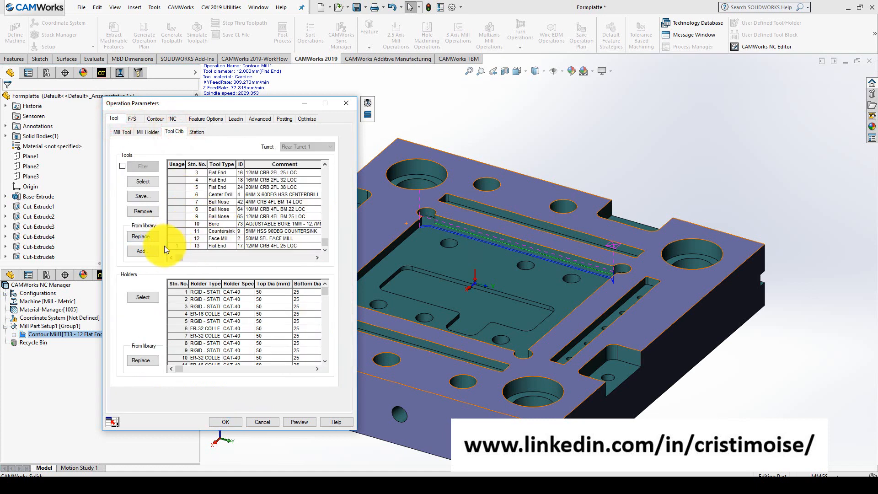
click(144, 251)
click(471, 100)
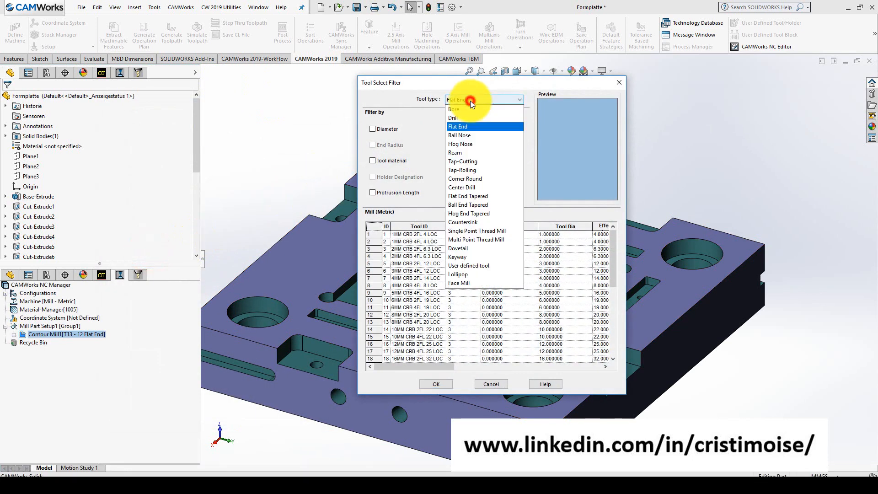
click(467, 222)
click(371, 233)
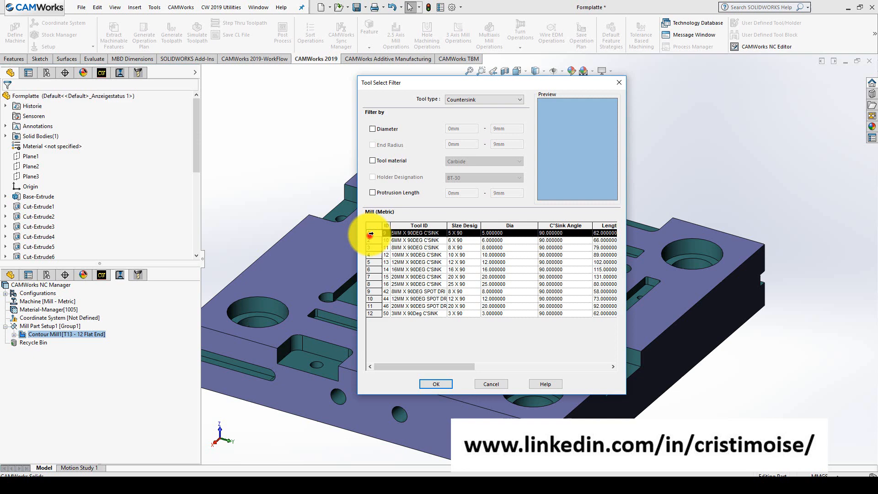
click(436, 383)
- Assign the 5MM HSS 90DEG COUNTERSINK at station 14 to the contour operation and replace its holder as well
click(168, 247)
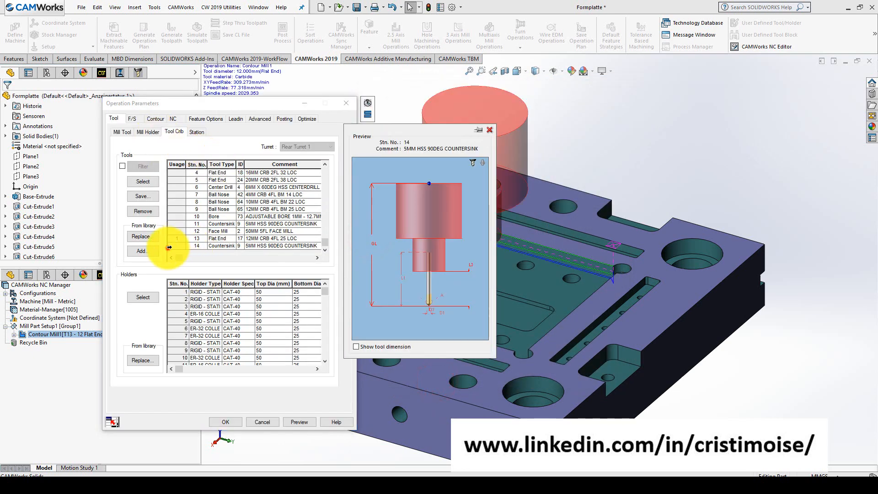
click(143, 182)
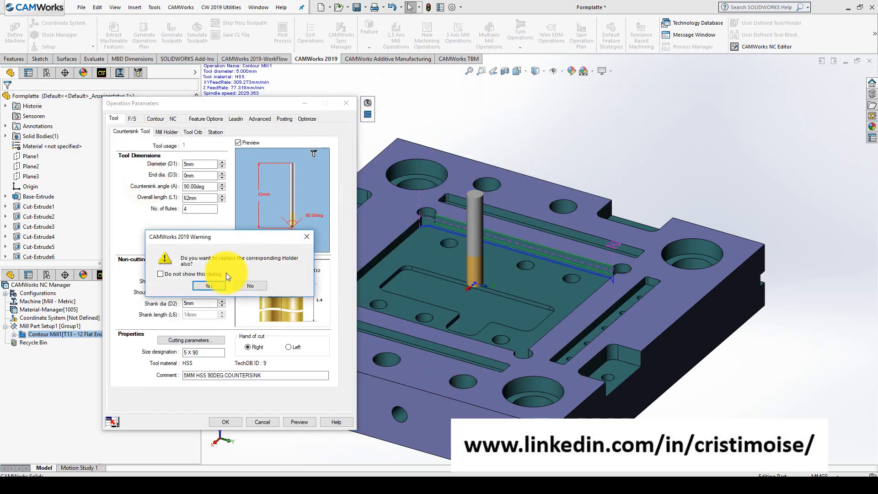
click(211, 285)
- Try to preview the chamfer toolpath with the countersink assigned
click(155, 118)
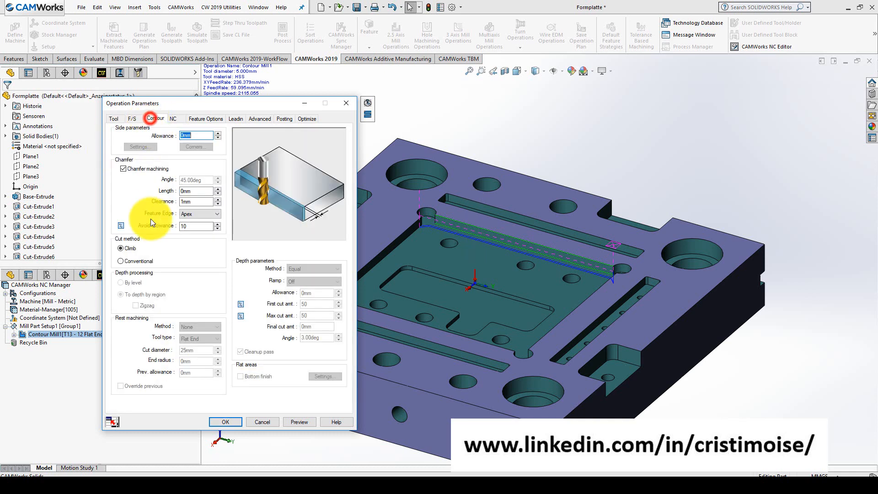
click(299, 421)
click(476, 263)
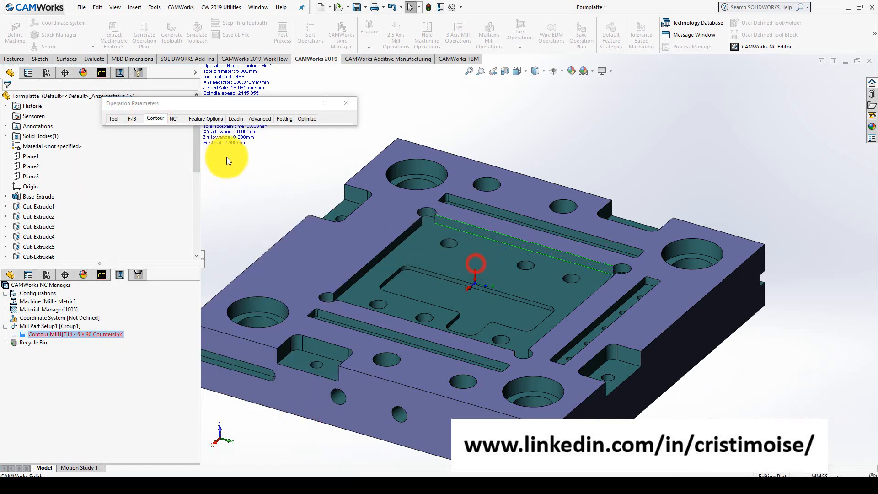
- Set the chamfer length for the contour operation, preview the toolpath and accept the operation parameters
click(178, 119)
click(151, 119)
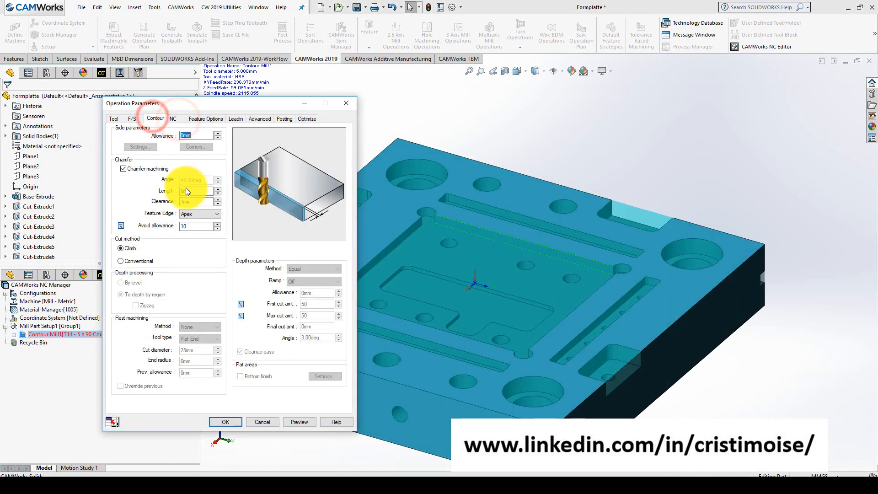
click(196, 190)
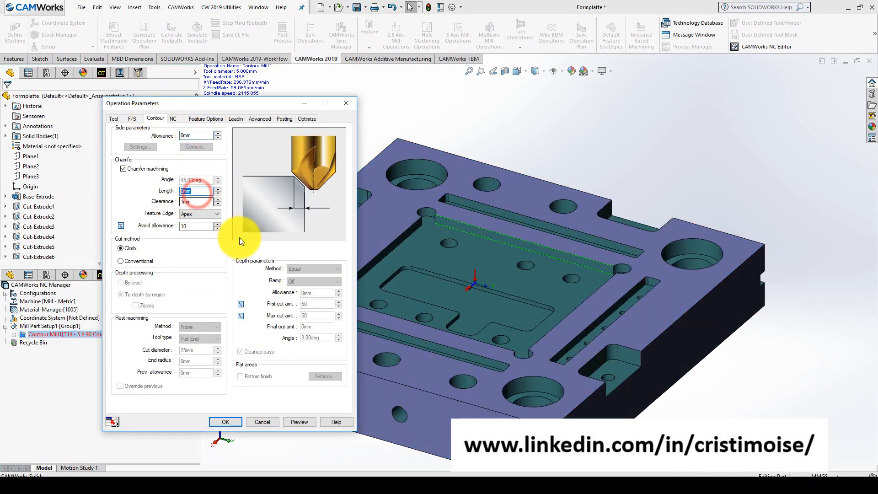
click(301, 422)
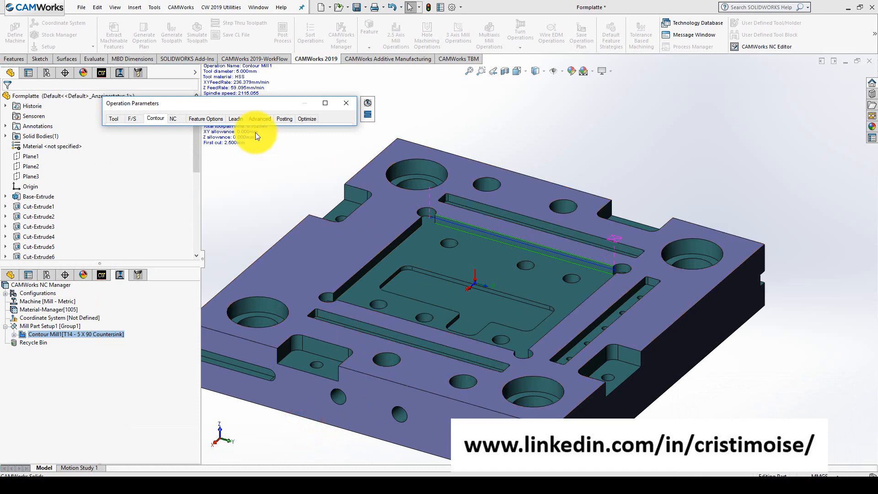
click(187, 119)
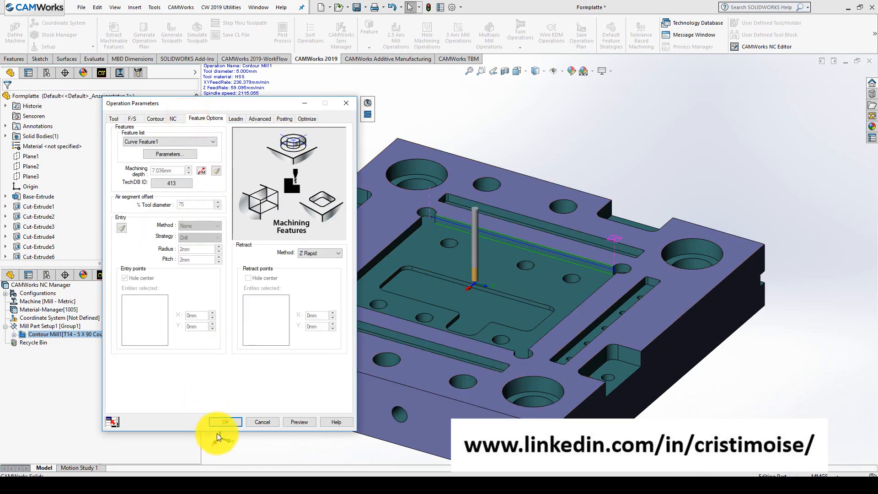
click(224, 421)
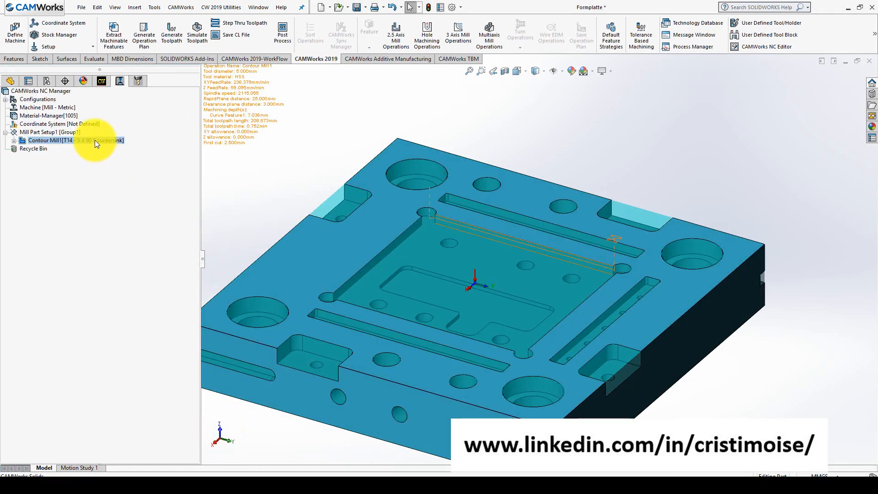
- Step through the contour mill toolpath move by move to check the countersink's motion along the pocket edge
right_click(95, 140)
click(126, 179)
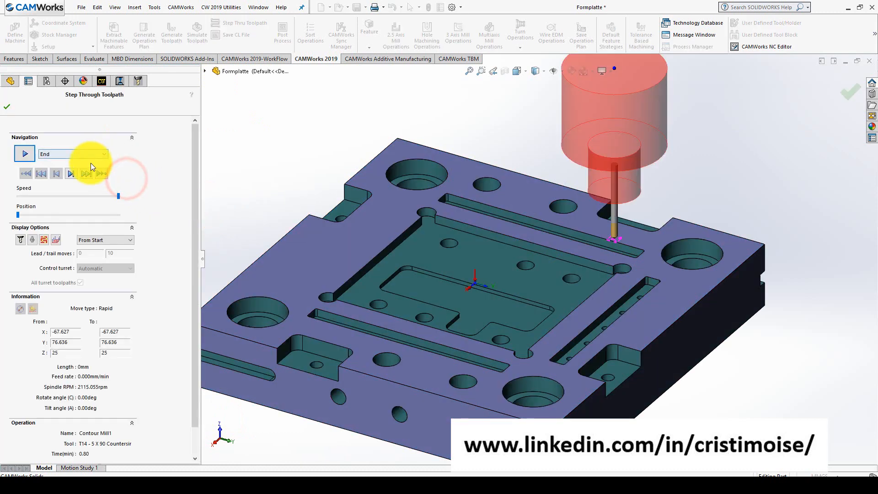
click(71, 172)
click(70, 172)
click(70, 172)
click(70, 172)
click(70, 173)
click(71, 173)
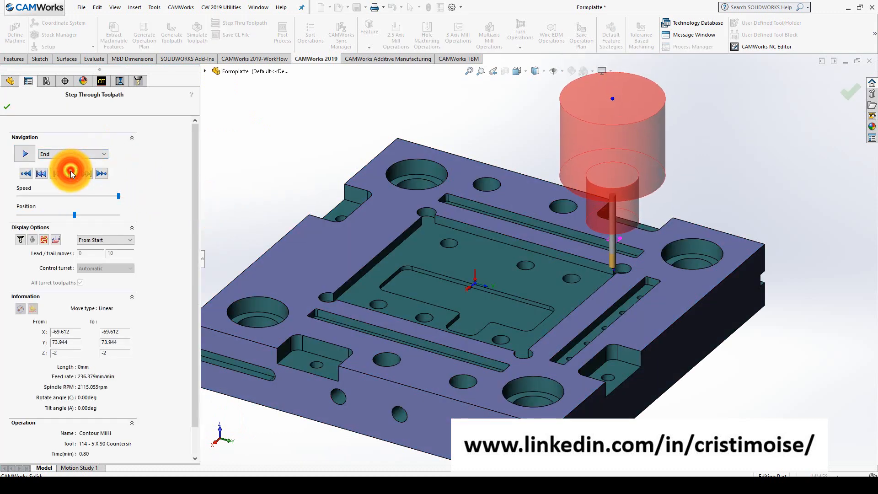
click(70, 172)
click(70, 173)
click(69, 173)
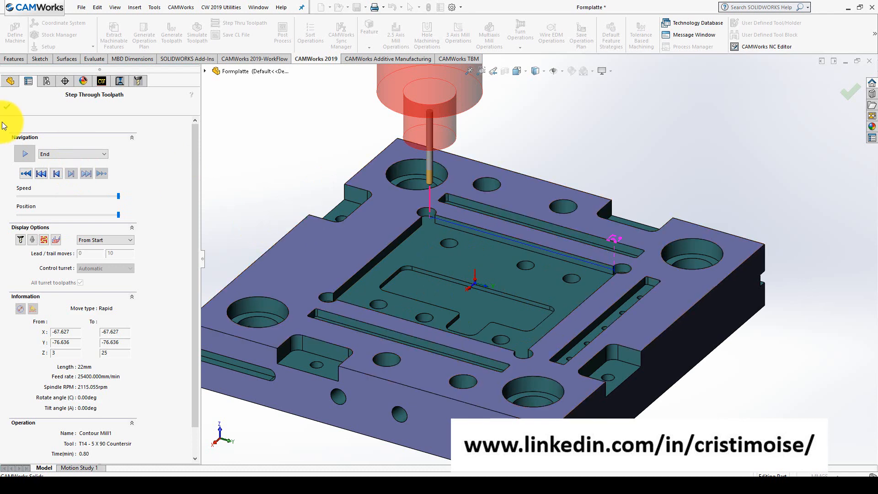
click(7, 107)
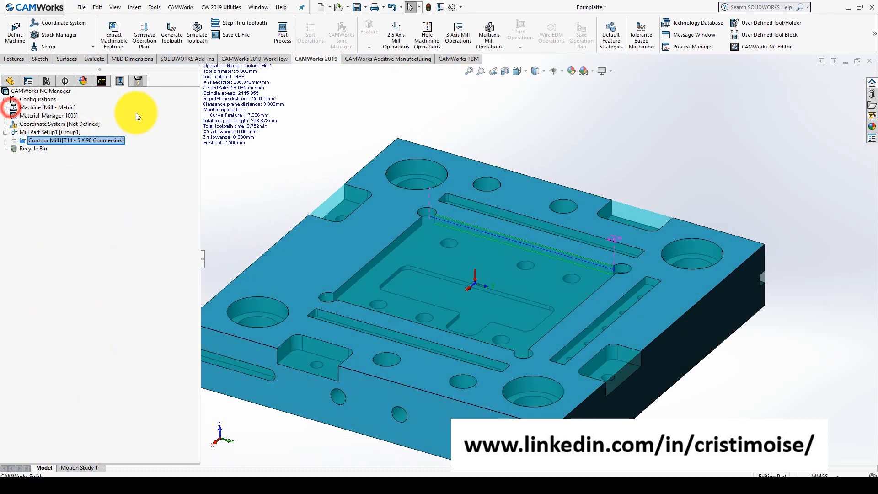
- Review the contour operation's chamfer settings and its NC compensation and toolpath center settings
right_click(97, 142)
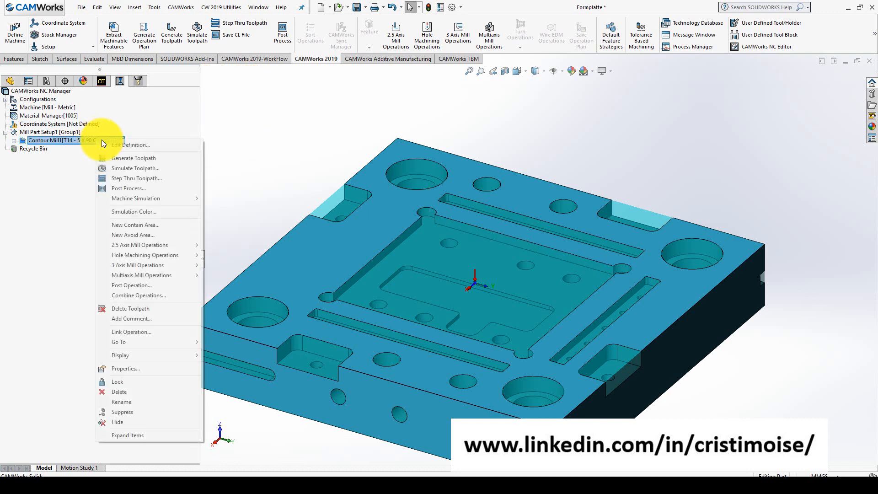
click(112, 142)
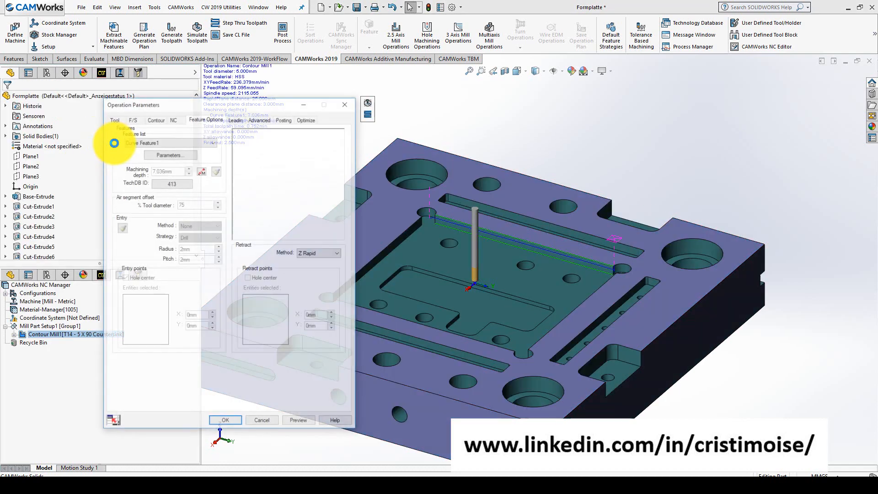
click(156, 117)
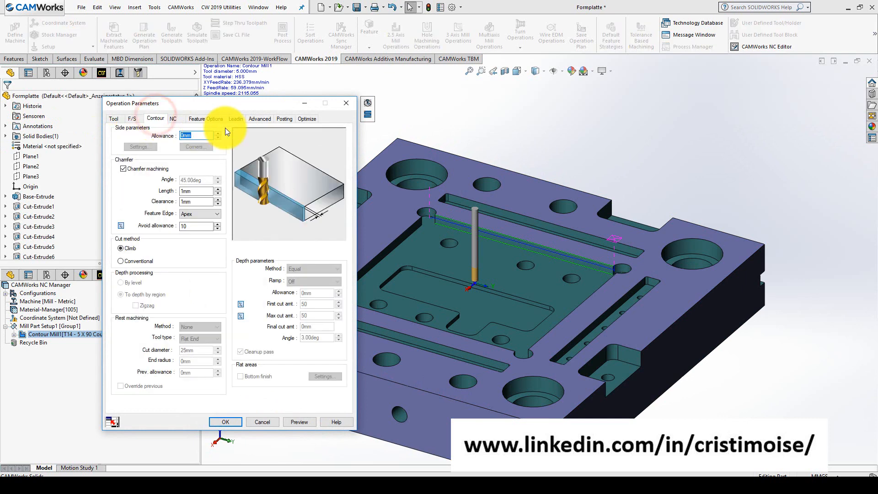
click(172, 119)
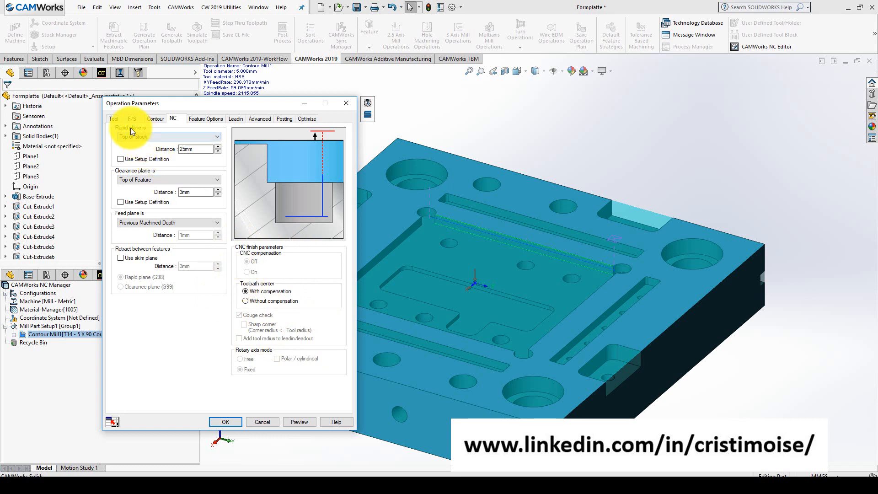
click(113, 118)
click(150, 118)
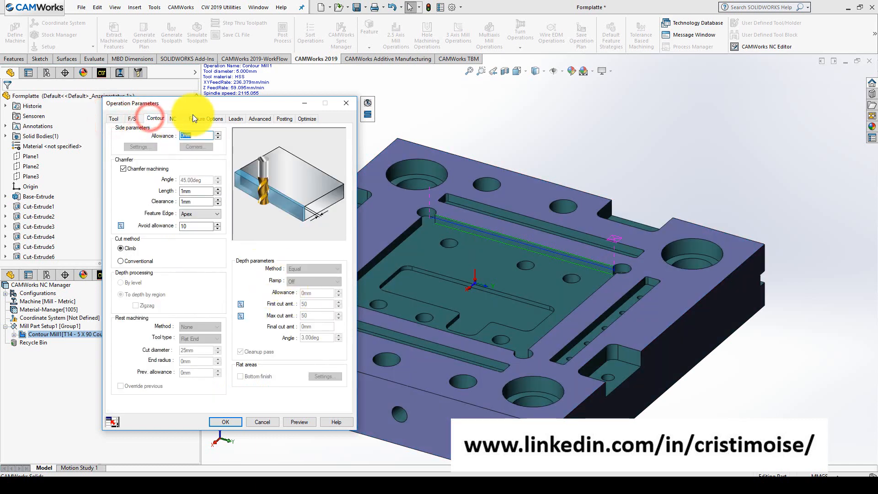
click(177, 120)
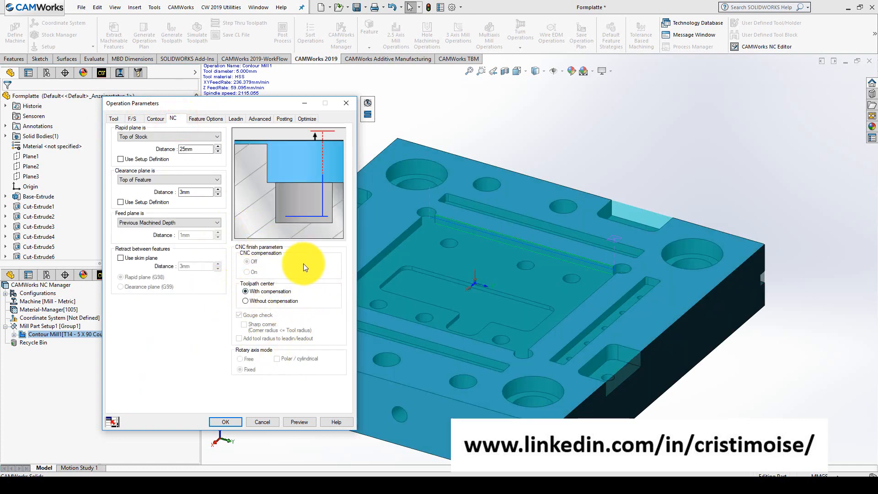
click(114, 119)
click(149, 120)
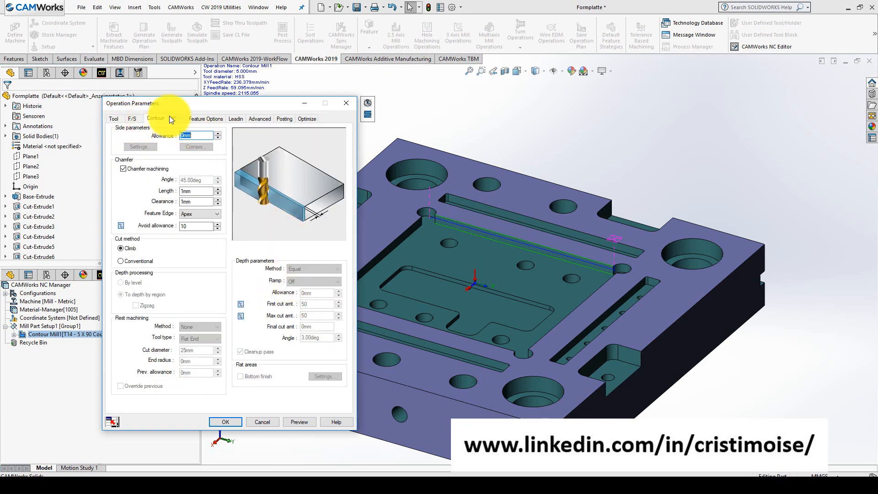
click(171, 117)
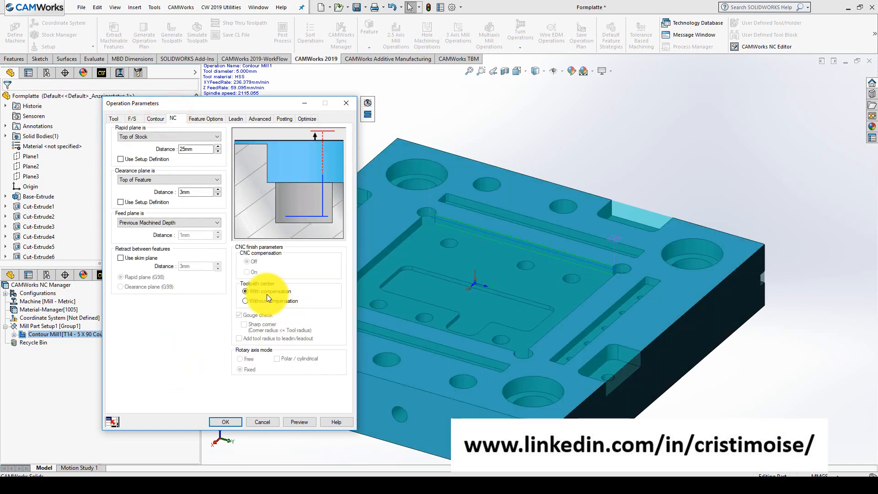
- Add the flat end tapered tool 2MM 2FL 3Deg EM 4 LOC from the library to the tool crib
click(115, 118)
click(189, 132)
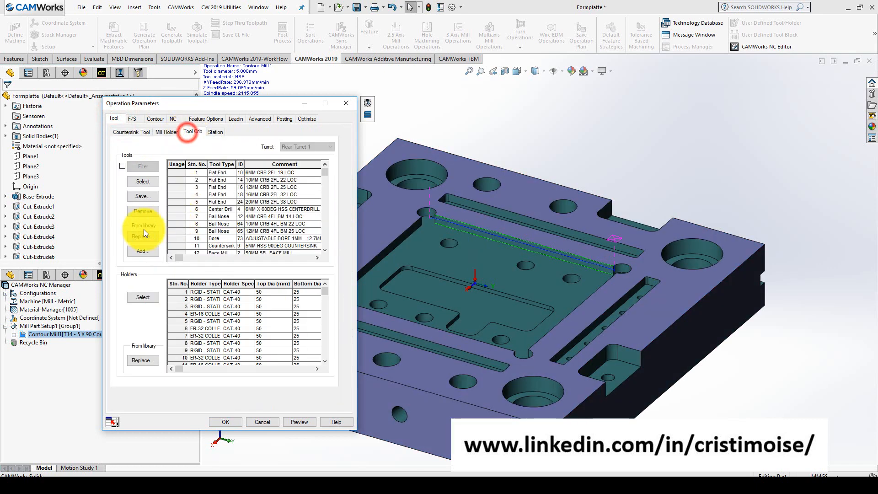
click(144, 249)
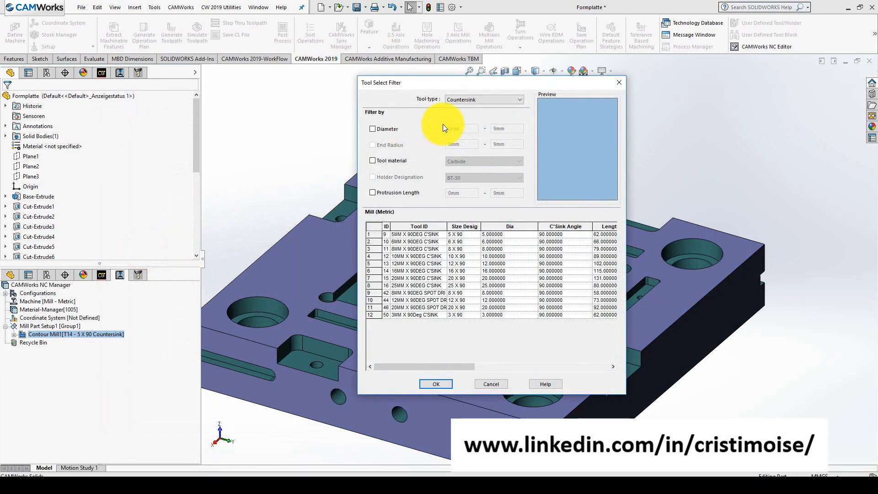
click(474, 100)
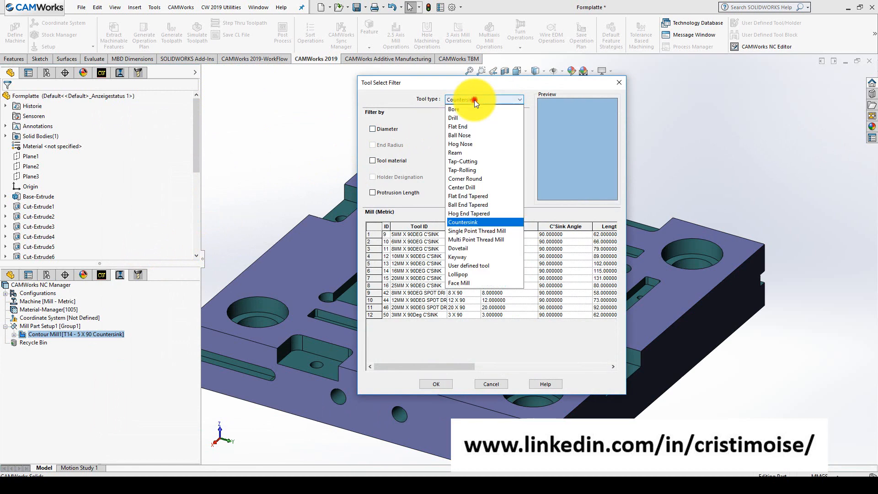
click(479, 194)
click(381, 234)
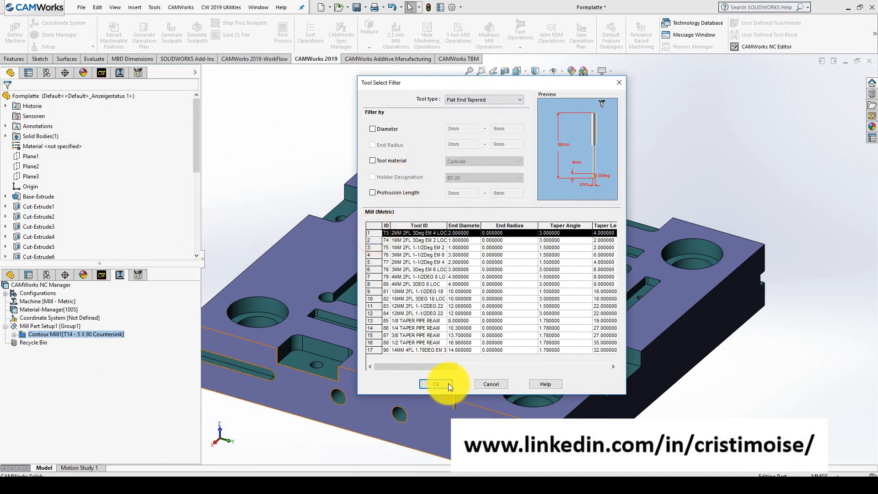
click(437, 384)
- Assign the 2MM CRB 3Deg 2FL EM 4 LOC tapered tool at station 15 to the contour operation
click(179, 247)
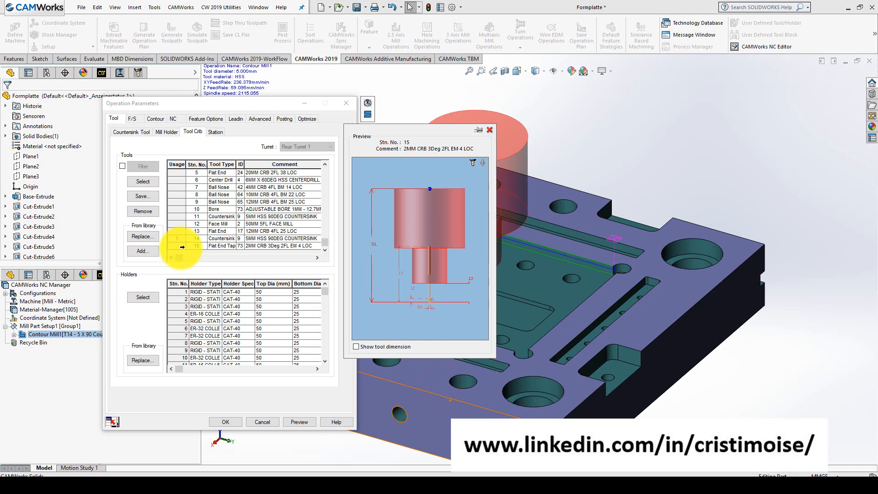
click(143, 181)
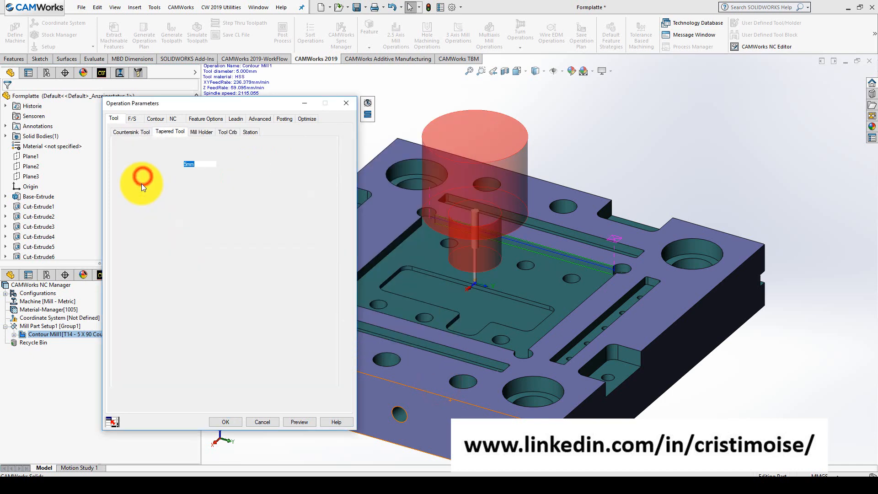
click(214, 288)
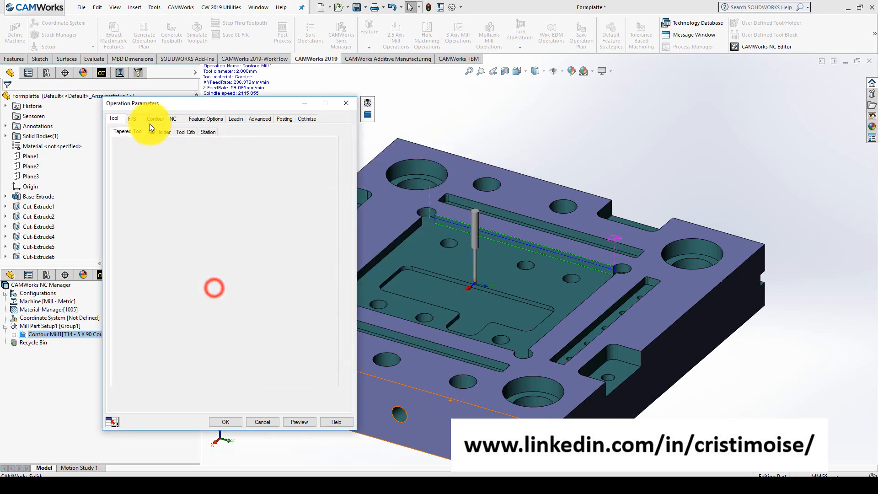
- Turn off chamfer machining for the contour operation, check its CNC compensation settings and accept the parameters
click(153, 119)
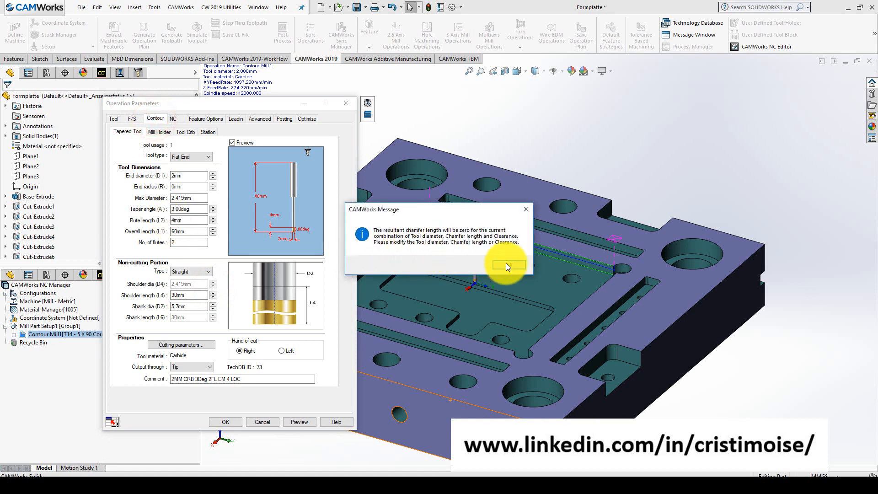
click(508, 264)
click(137, 169)
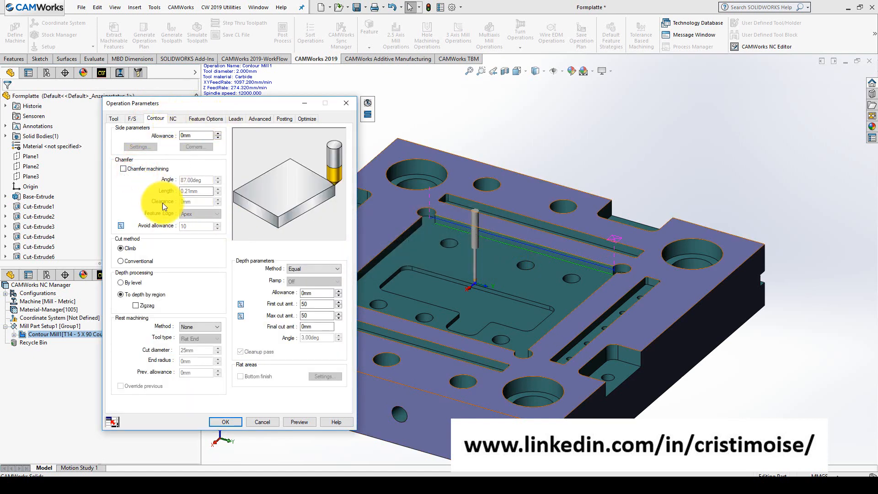
click(174, 118)
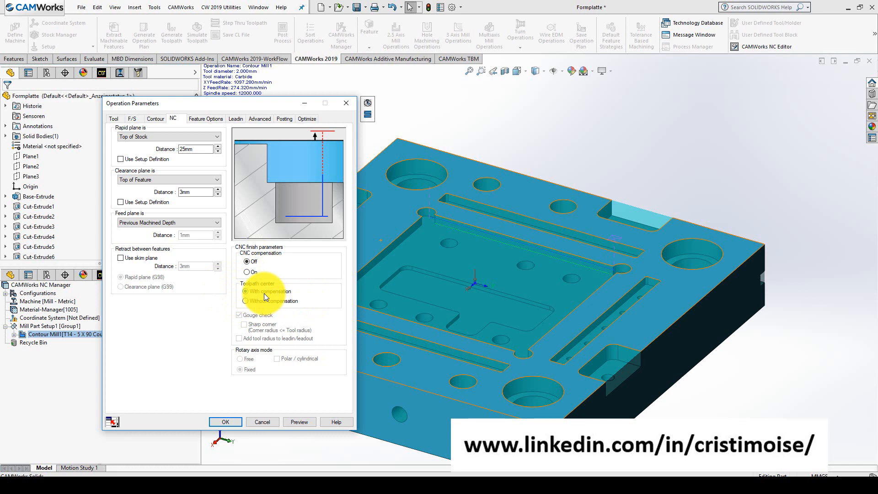
click(230, 423)
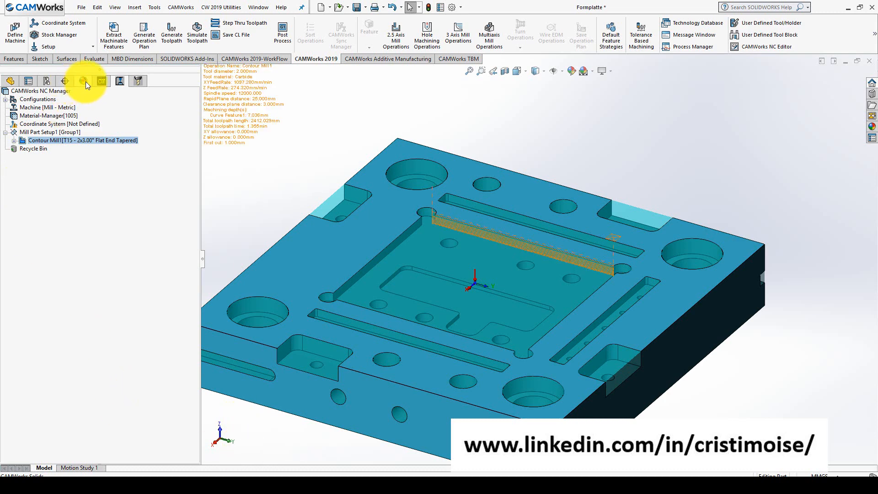
- Create a 2.5 axis pocket feature from the central pocket's floor face, ending up to the plate's top face with the Rough-Finish strategy
click(100, 81)
middle_drag(365, 218, 368, 243)
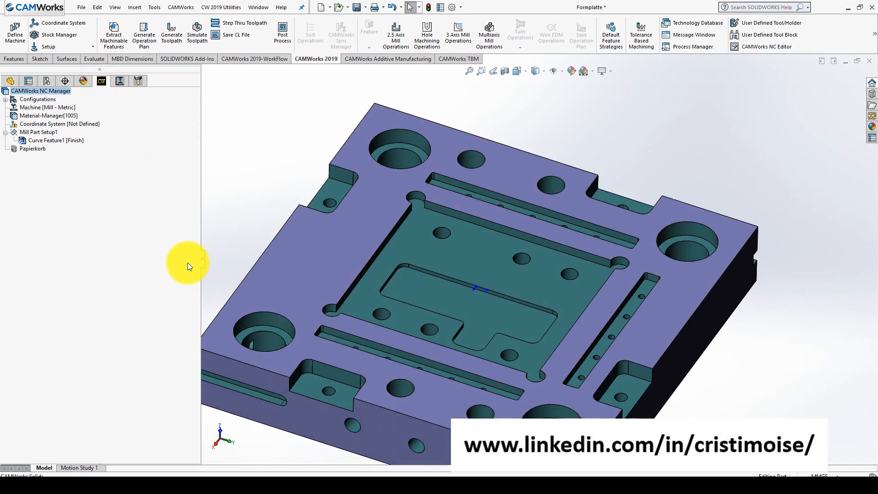
drag(202, 260, 161, 253)
middle_drag(389, 355, 367, 269)
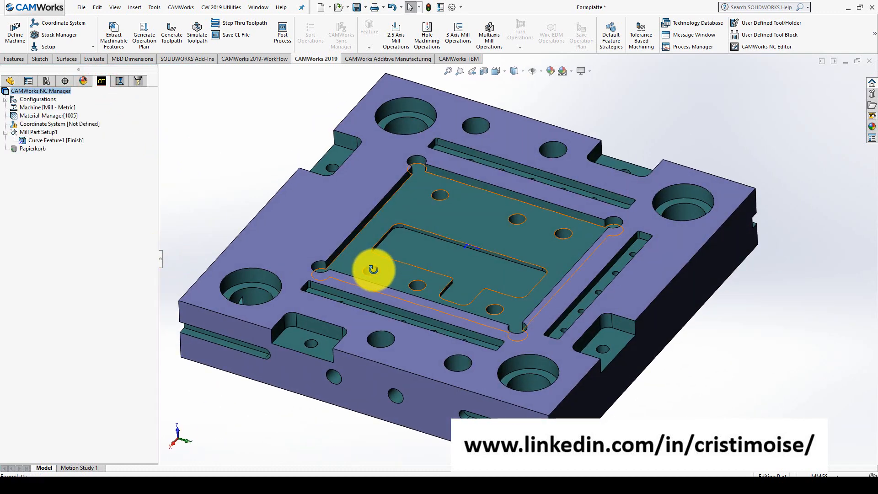
right_click(49, 143)
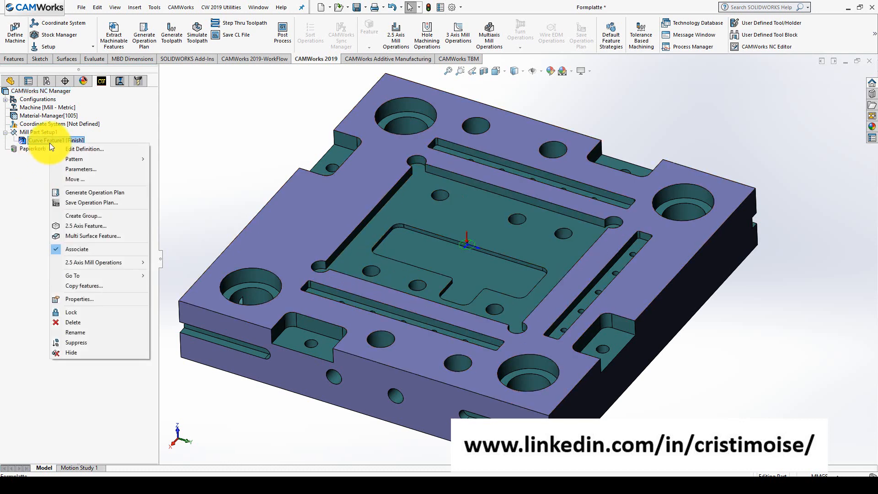
click(106, 226)
click(92, 178)
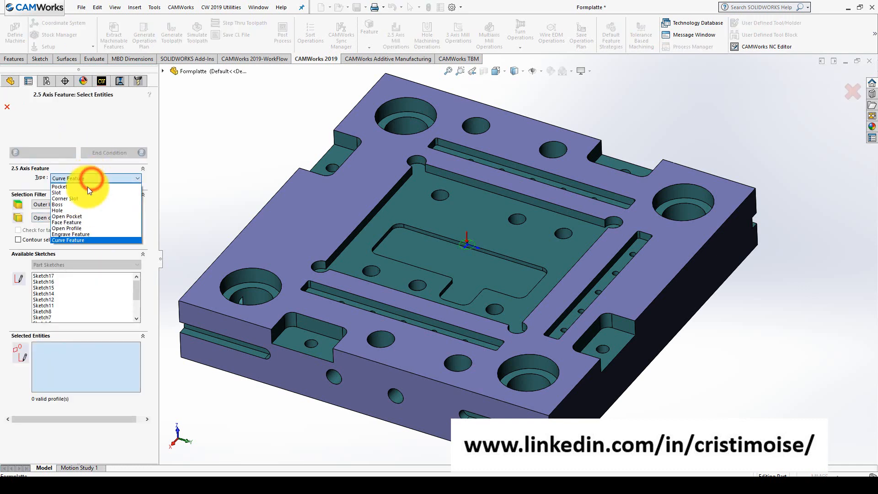
click(88, 185)
click(408, 214)
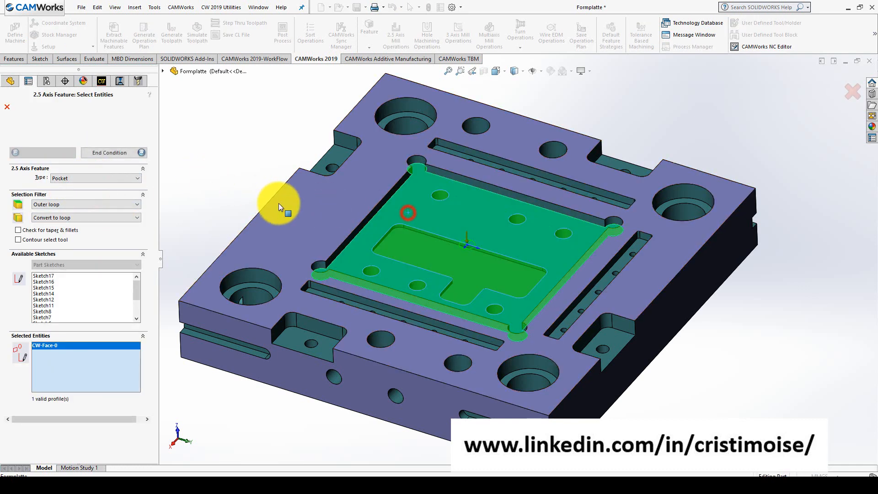
click(109, 152)
click(310, 199)
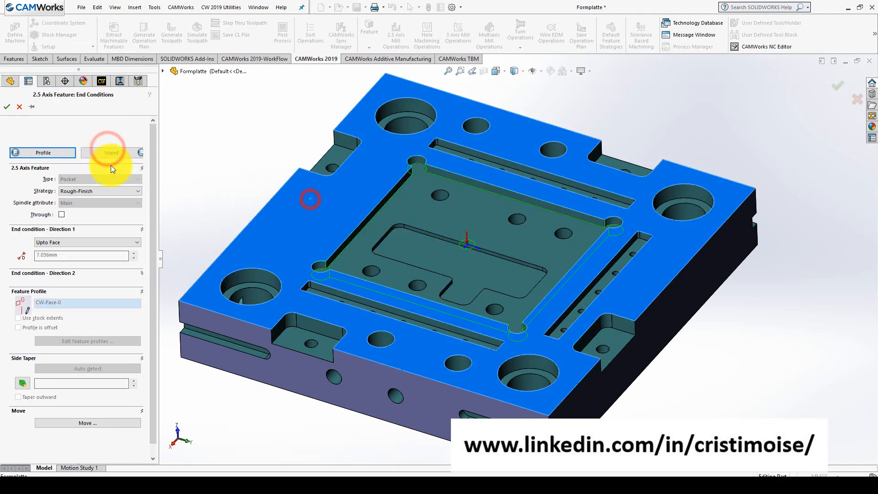
click(6, 107)
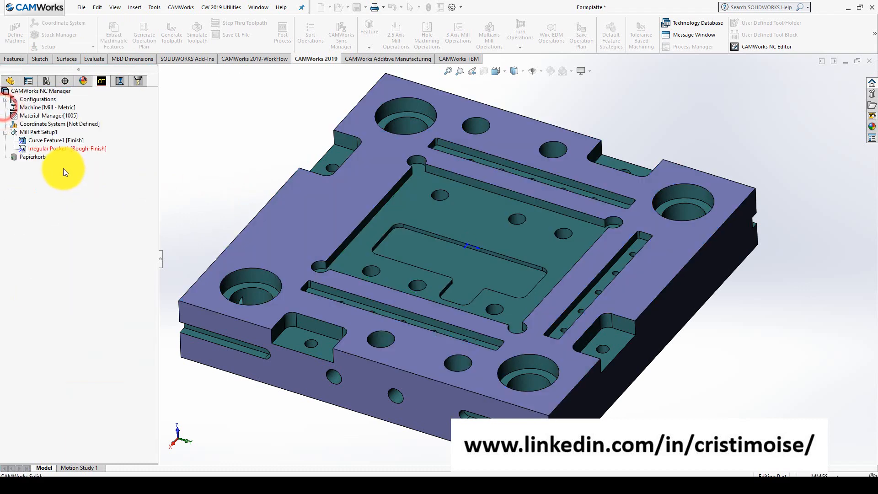
- Generate the operation plan for the new pocket feature and the toolpath of its rough mill operation
right_click(65, 149)
click(110, 196)
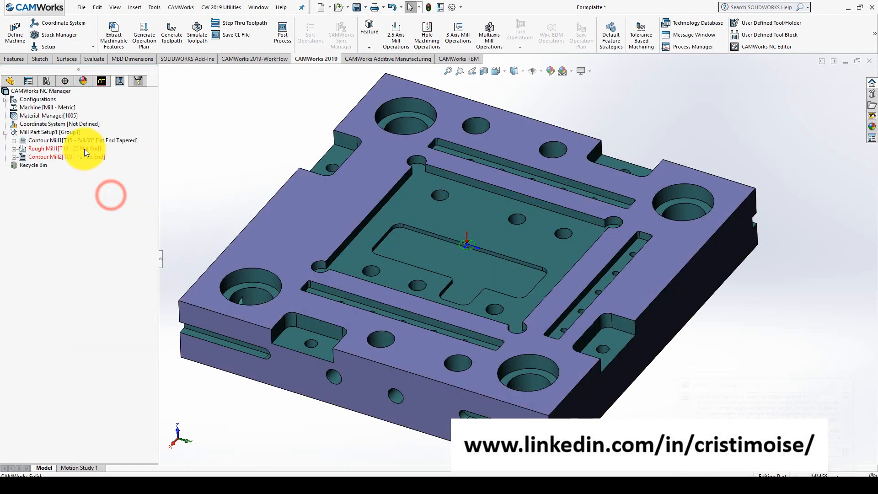
right_click(83, 148)
click(111, 169)
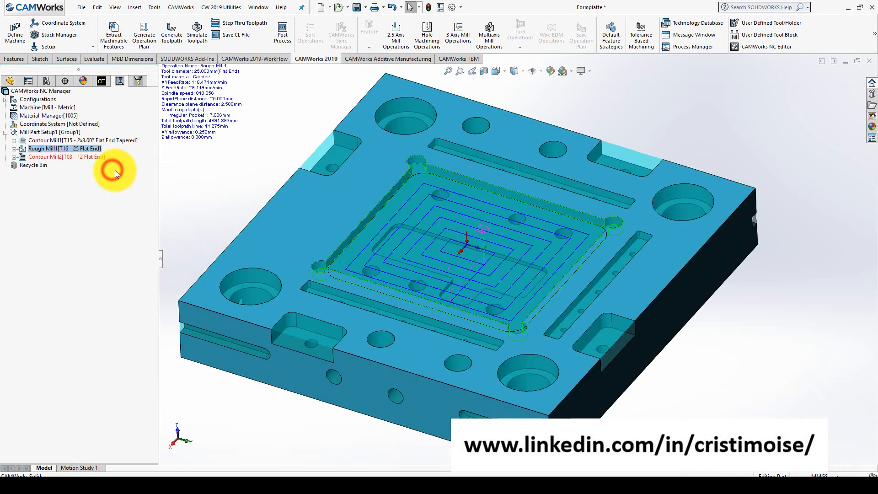
- Add an avoid area on the inner recess's floor face to the rough mill operation and regenerate its toolpath
right_click(92, 152)
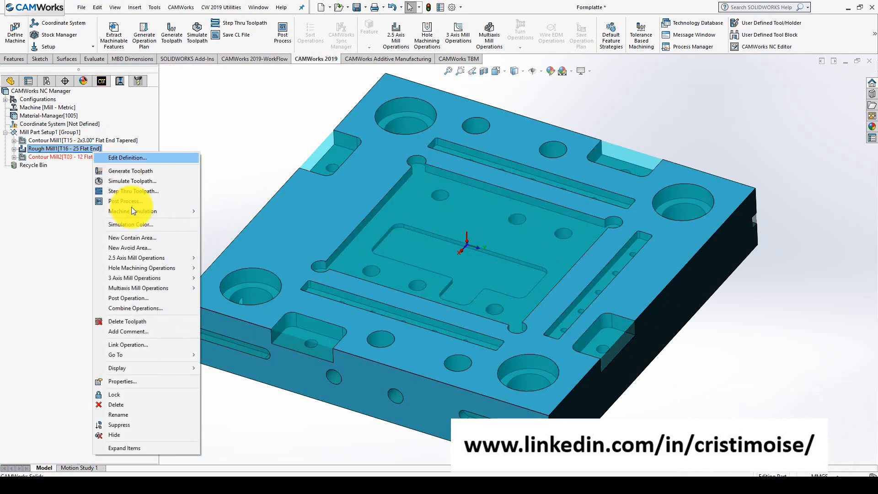
click(129, 248)
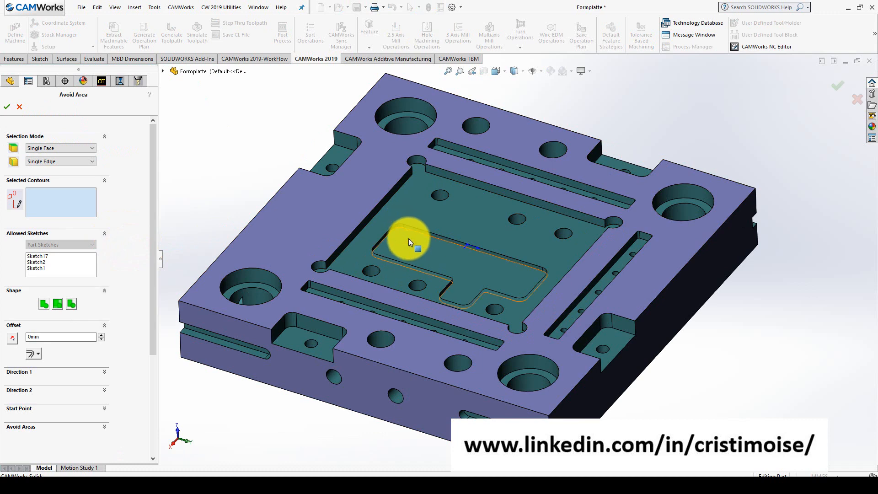
click(407, 237)
click(7, 107)
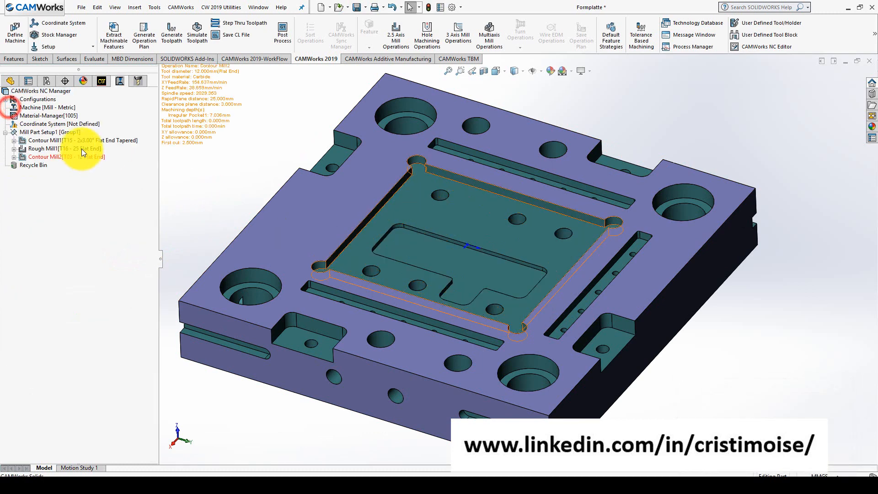
right_click(82, 149)
click(105, 163)
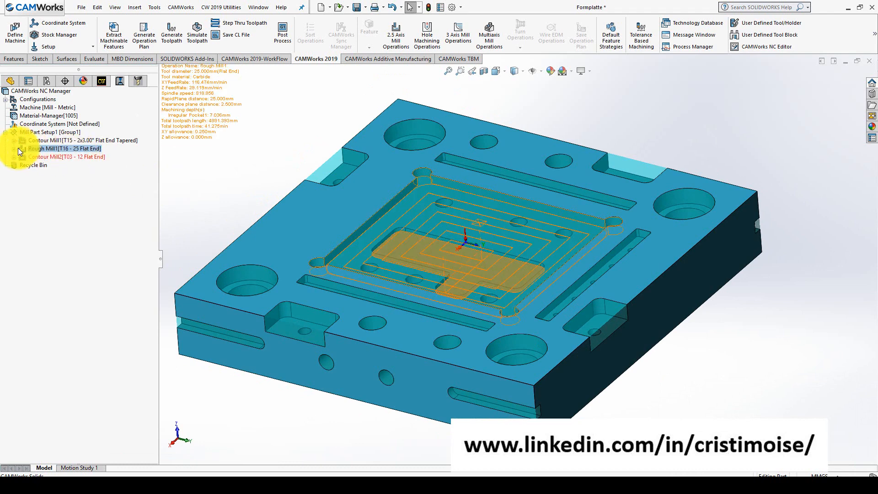
- Set the avoid area's blind depth in Direction 1 to 30 mm and regenerate the rough mill operation's toolpath
click(14, 149)
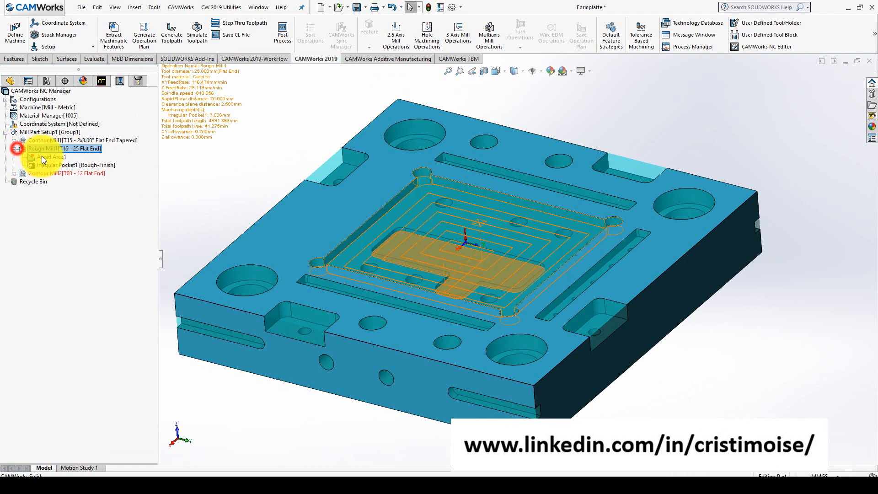
right_click(43, 157)
click(58, 159)
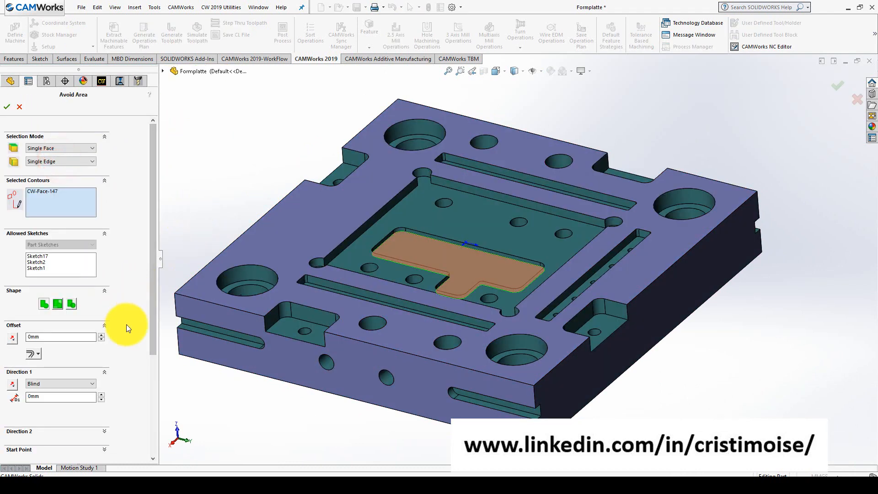
text(3)
click(103, 394)
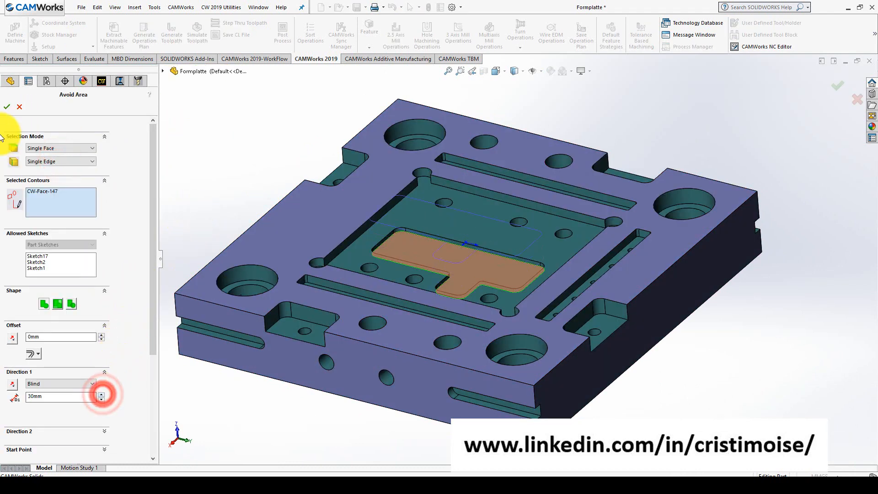
click(7, 107)
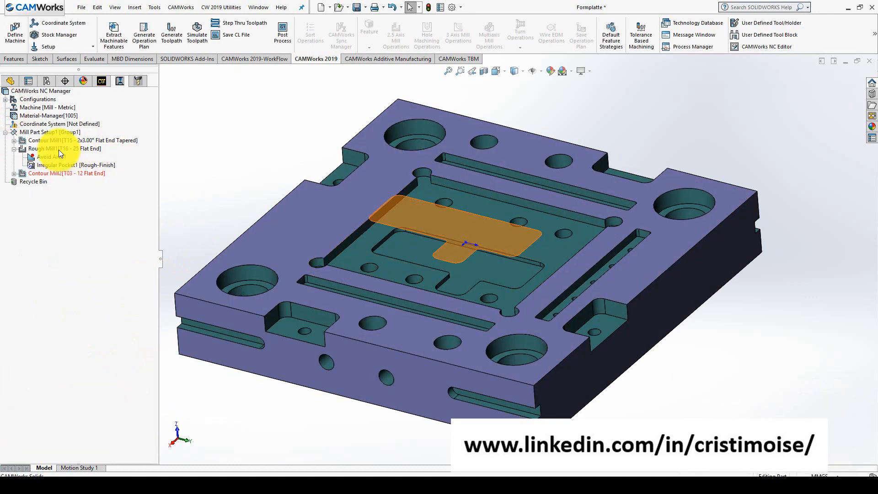
right_click(59, 149)
click(87, 169)
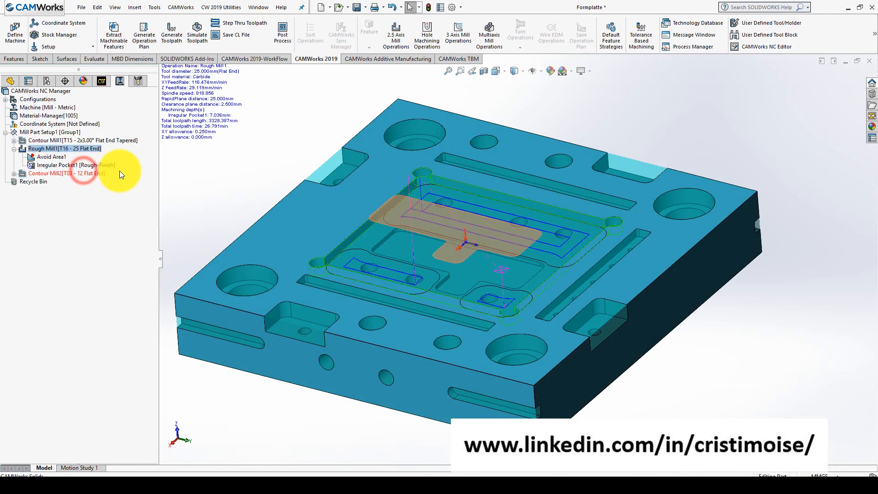
- Check the rough mill operation's display options for contain and avoid areas and inspect its toolpath around the avoid area
right_click(70, 151)
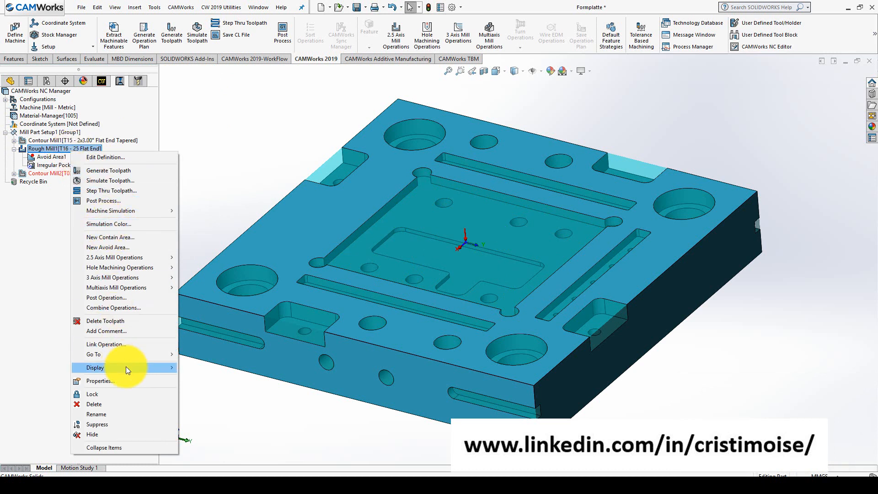
mouse_move(128, 369)
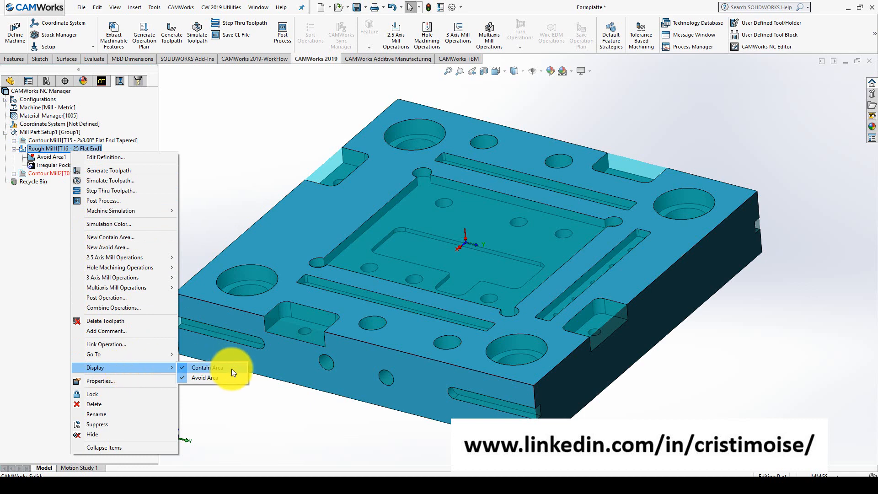
click(202, 171)
middle_drag(232, 201, 290, 226)
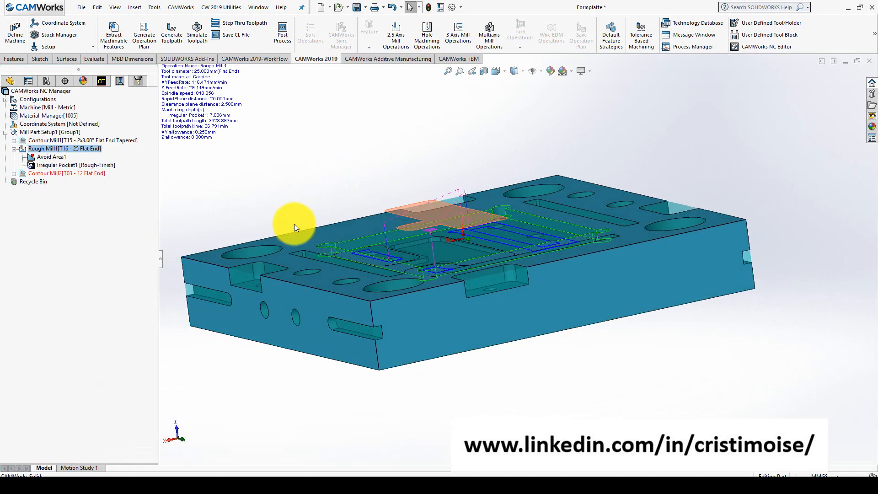
middle_drag(384, 233, 418, 286)
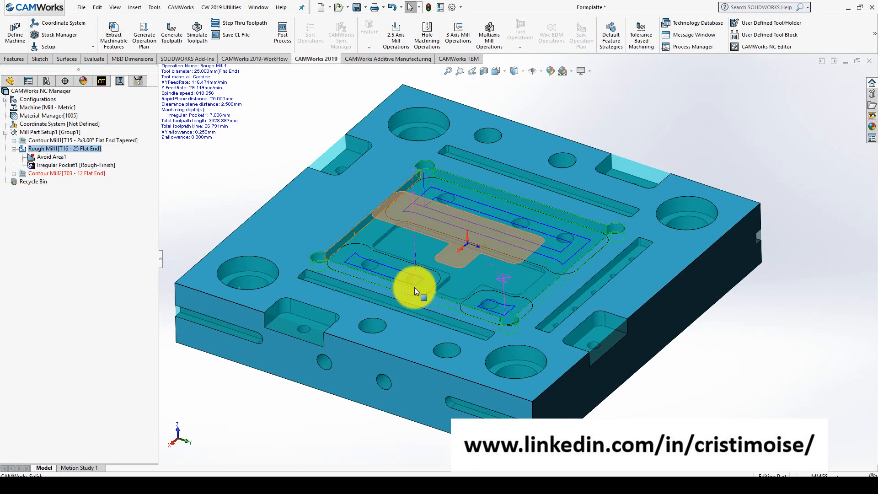
middle_drag(388, 271, 386, 244)
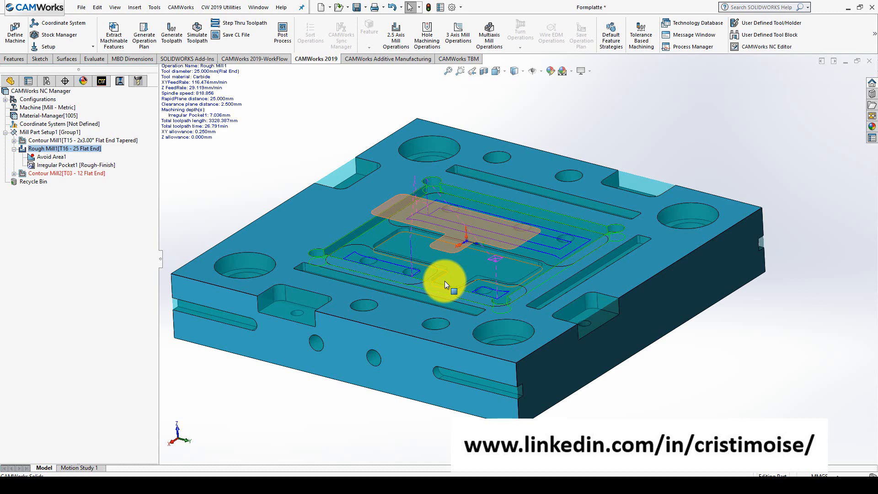
- Try corner slowdown and the arc feedrate override in the tapered-tool contour operation's feed and speed parameters, discarding the changes
right_click(122, 140)
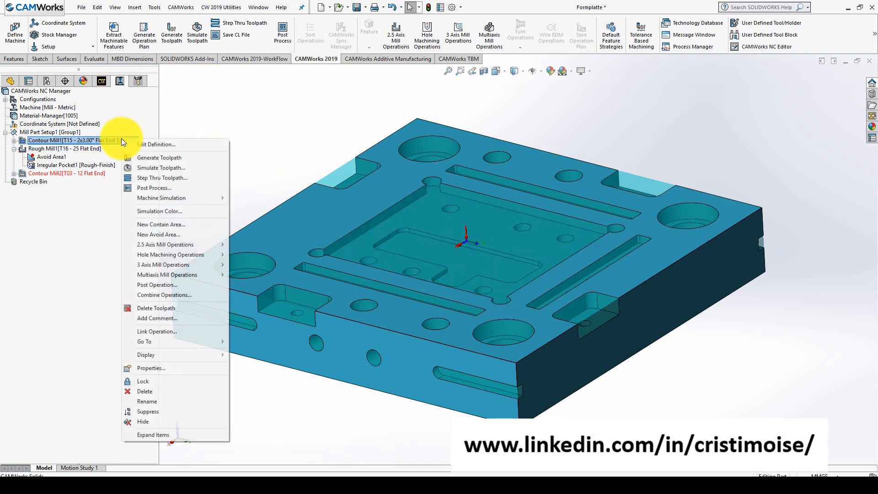
click(176, 143)
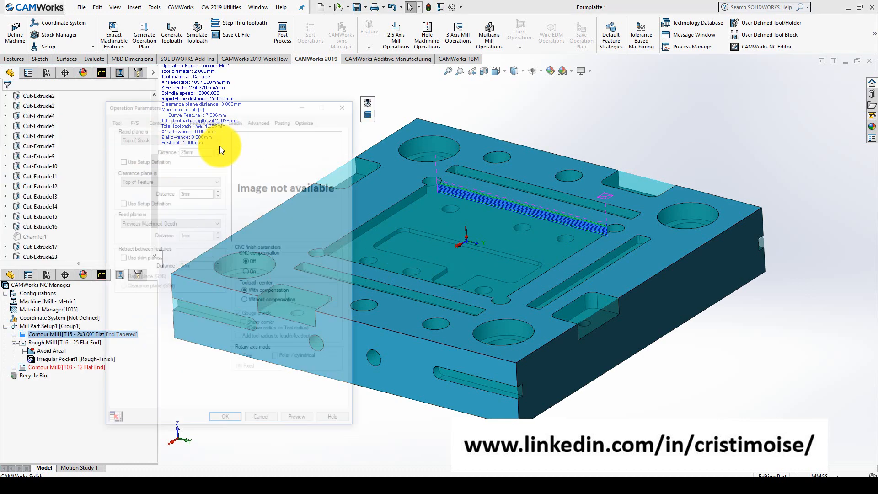
click(133, 119)
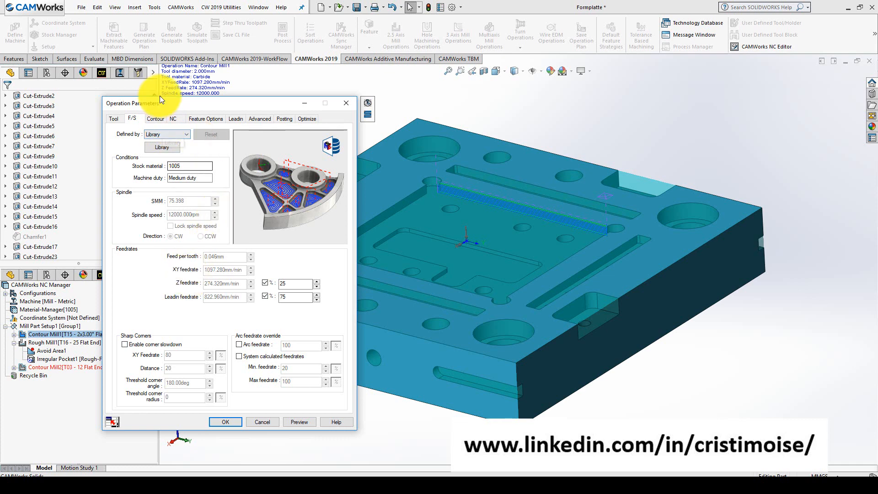
drag(168, 98, 172, 38)
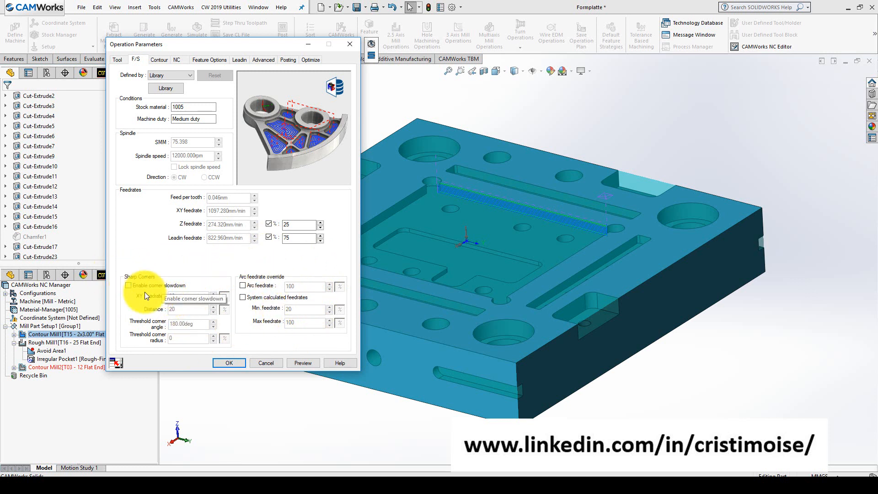
click(130, 285)
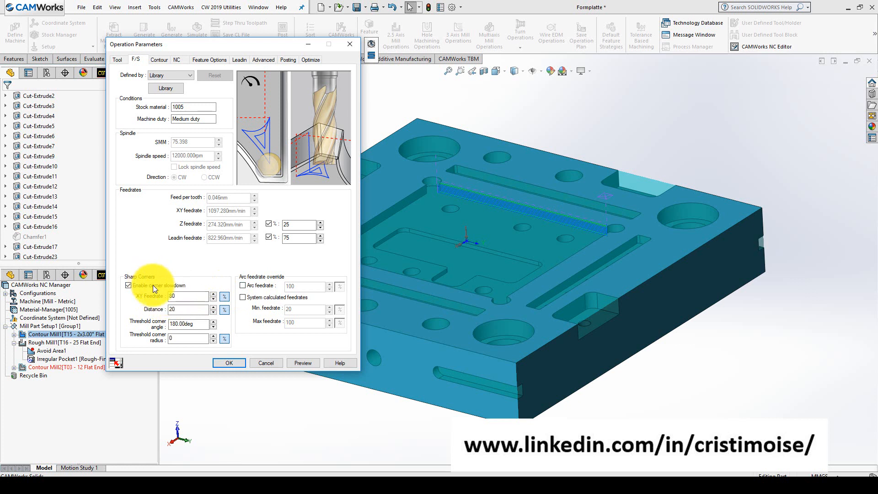
click(252, 287)
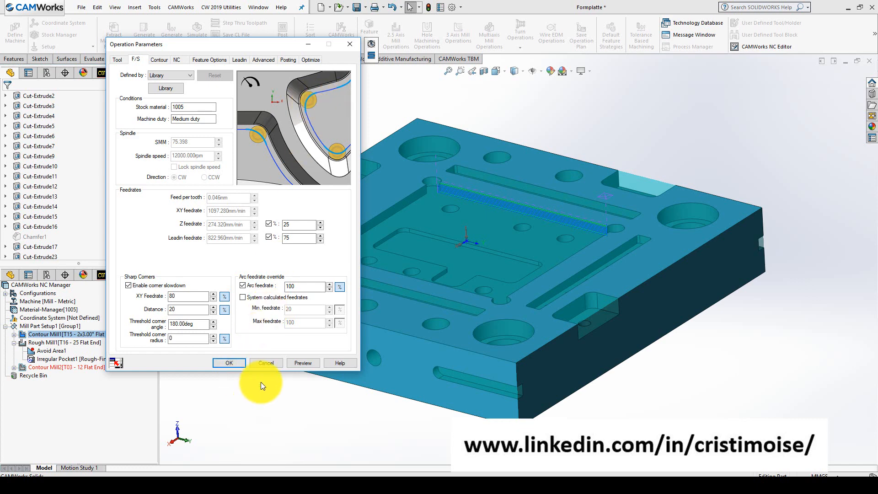
click(267, 364)
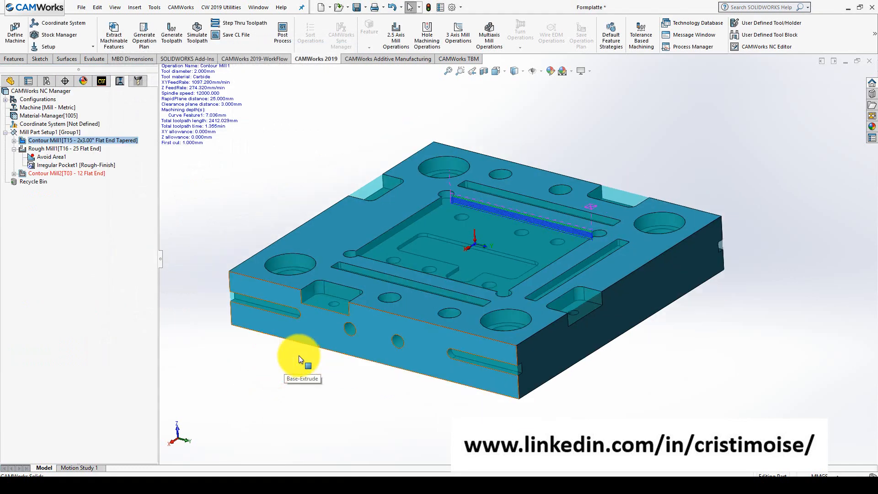
- Return to the feature list and extract the plate's machinable features automatically
mouse_move(335, 317)
middle_down()
mouse_move(344, 316)
mouse_move(327, 320)
middle_up()
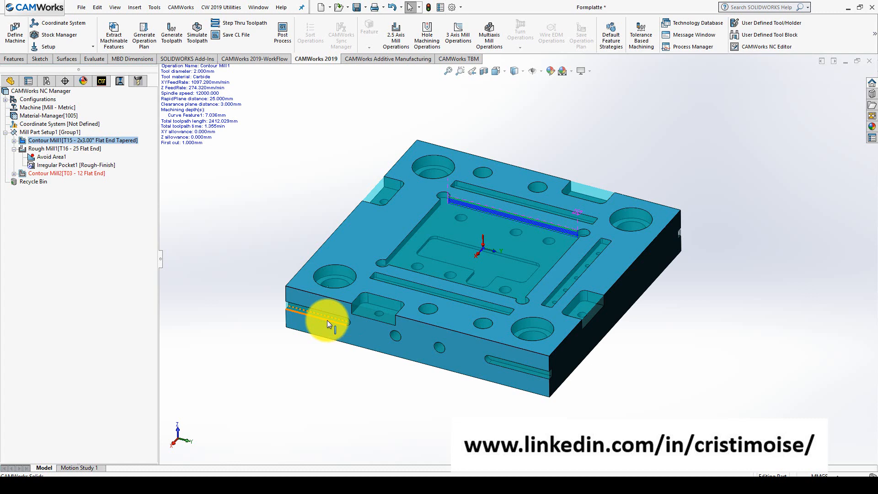
click(5, 132)
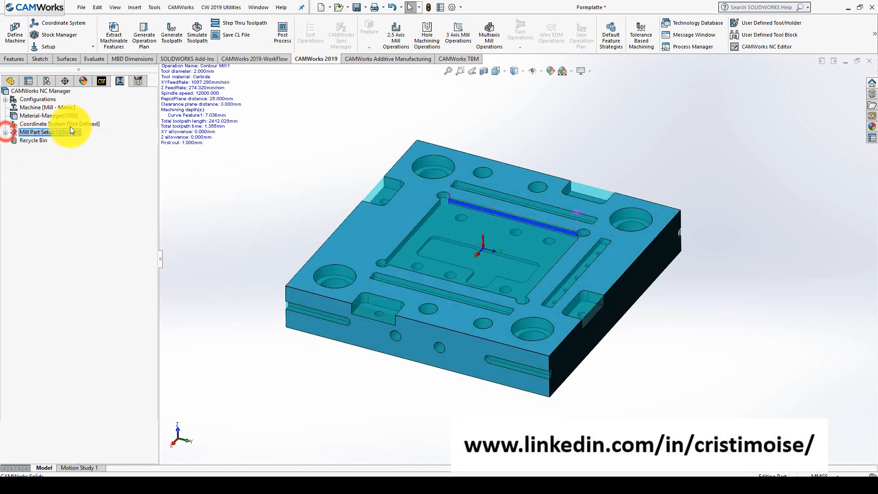
click(97, 82)
click(48, 132)
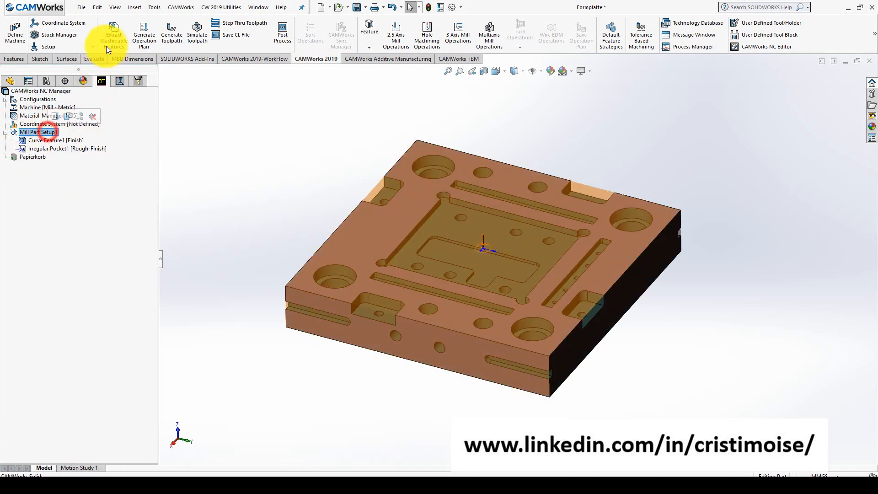
click(114, 44)
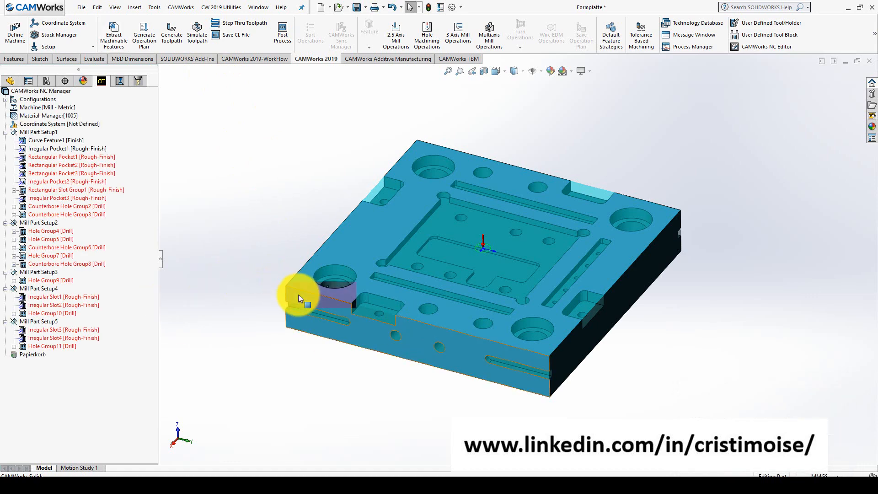
- Open the Move Feature settings for Rectangular Pocket1, the narrow slot pocket beside the central pocket
right_click(70, 158)
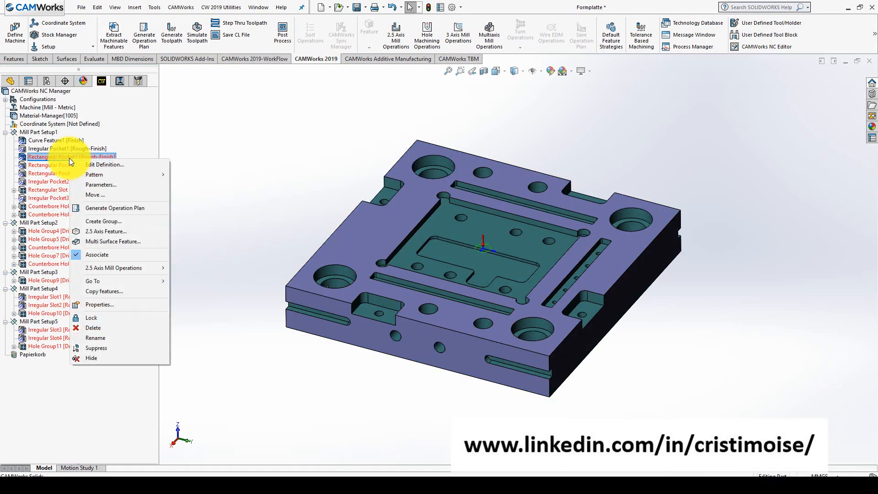
click(69, 158)
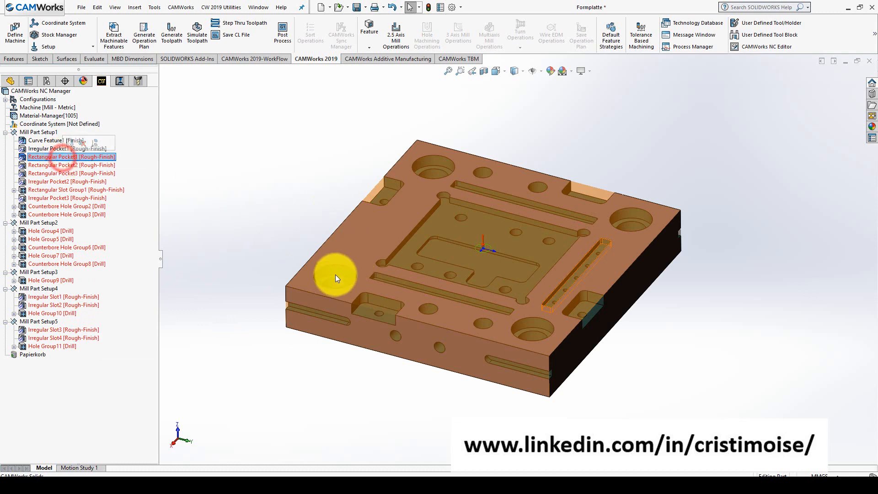
scroll(535, 281, down, 5)
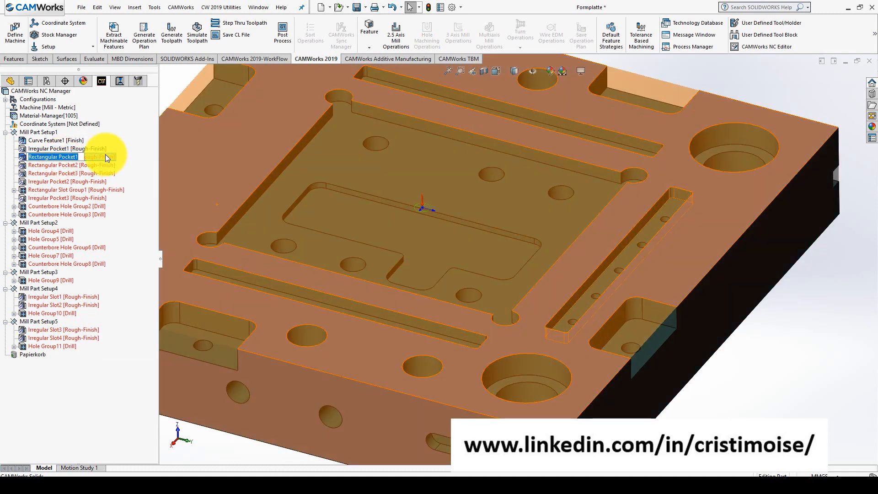
right_click(105, 155)
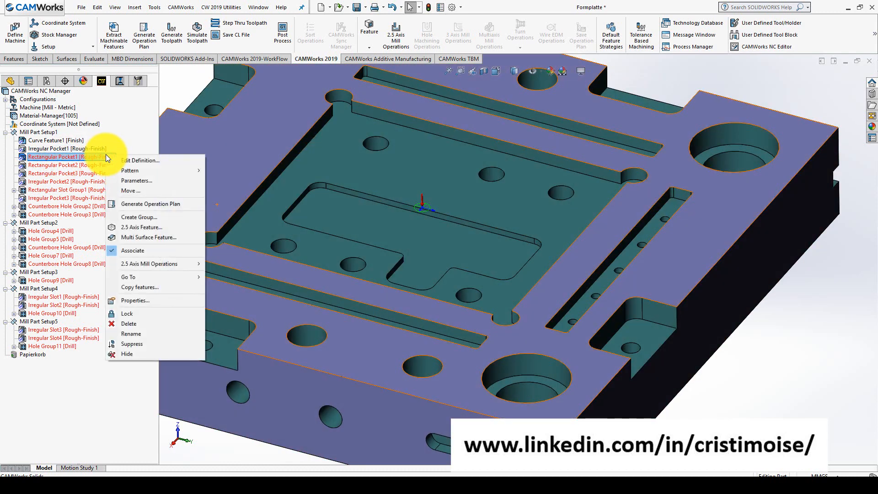
click(153, 193)
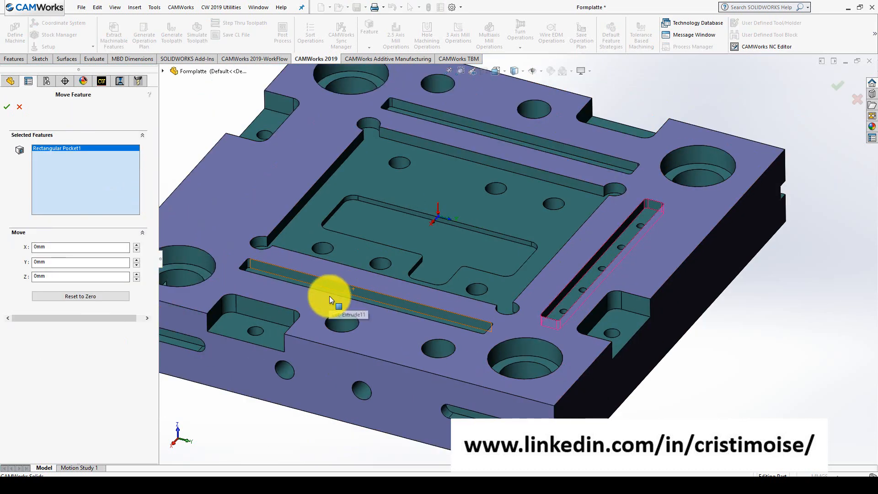
mouse_move(326, 264)
middle_down()
mouse_move(348, 272)
mouse_move(329, 266)
middle_up()
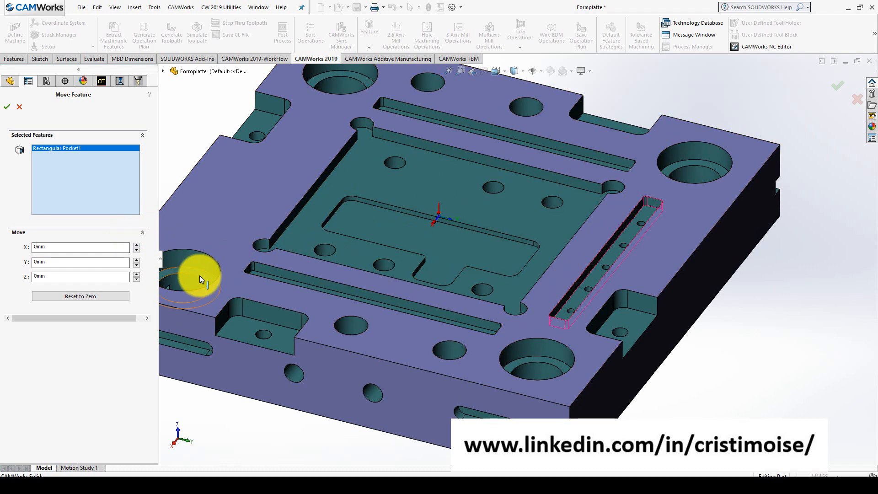
- Try moving the pocket feature 20 mm in X, 80 mm in Y and 70 mm in Z, and reset the offsets to zero
click(137, 244)
click(136, 245)
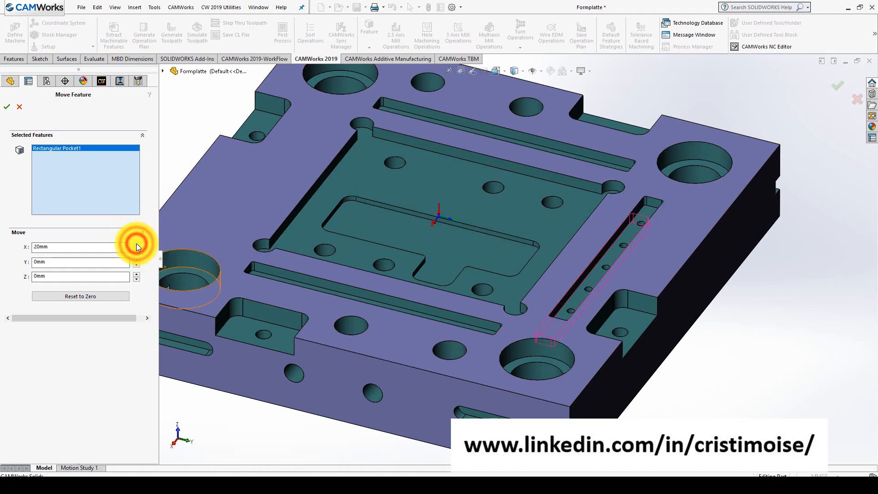
click(136, 259)
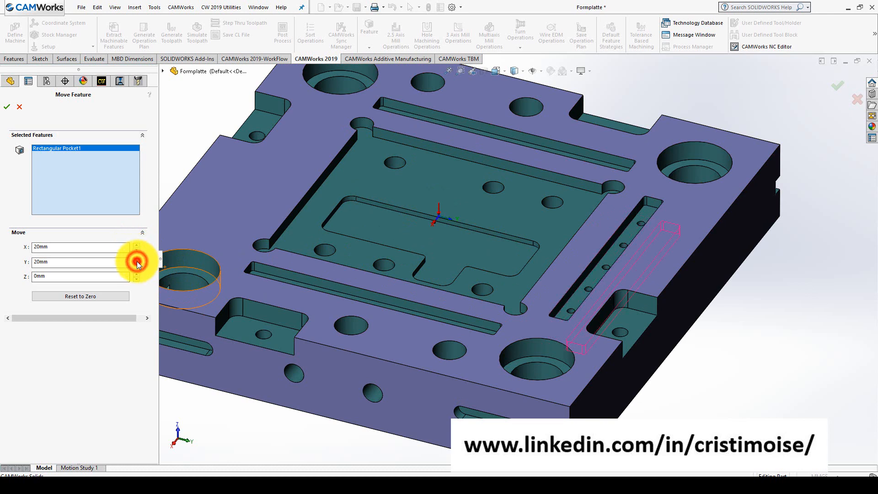
click(136, 260)
click(136, 260)
click(138, 275)
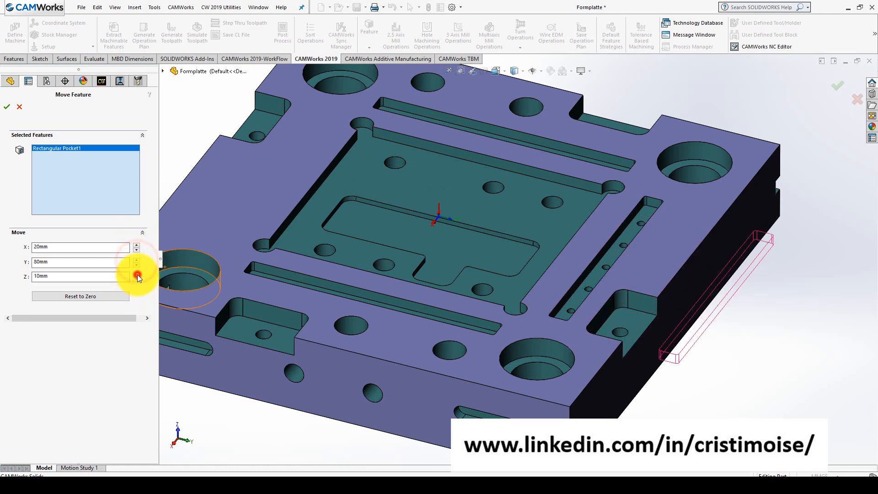
click(138, 274)
click(138, 275)
click(138, 274)
click(137, 275)
click(137, 275)
click(138, 275)
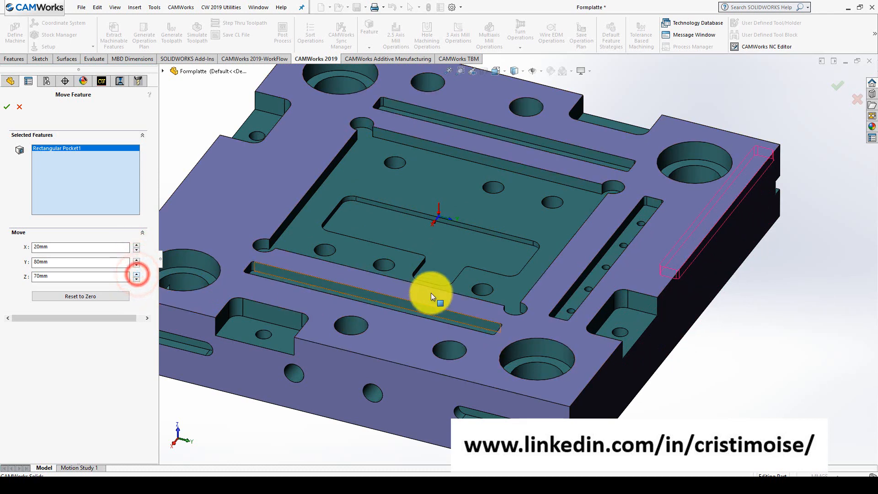
middle_drag(428, 294, 426, 274)
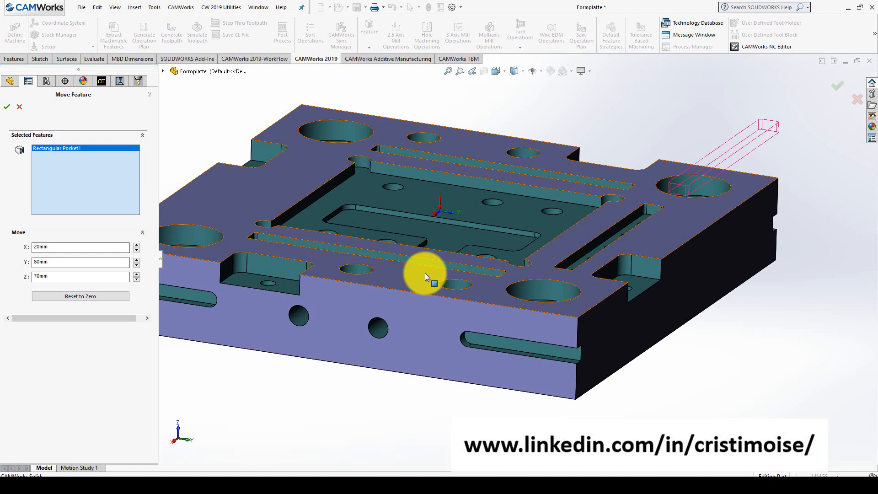
middle_drag(482, 284, 417, 300)
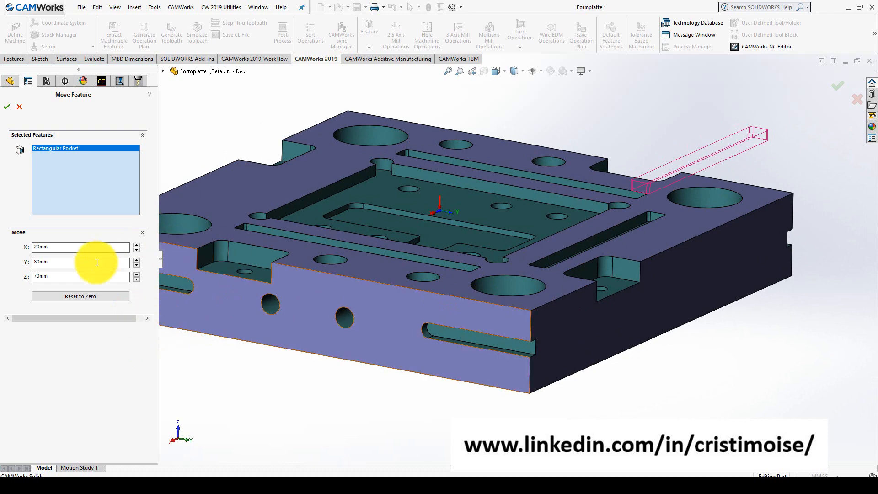
click(92, 298)
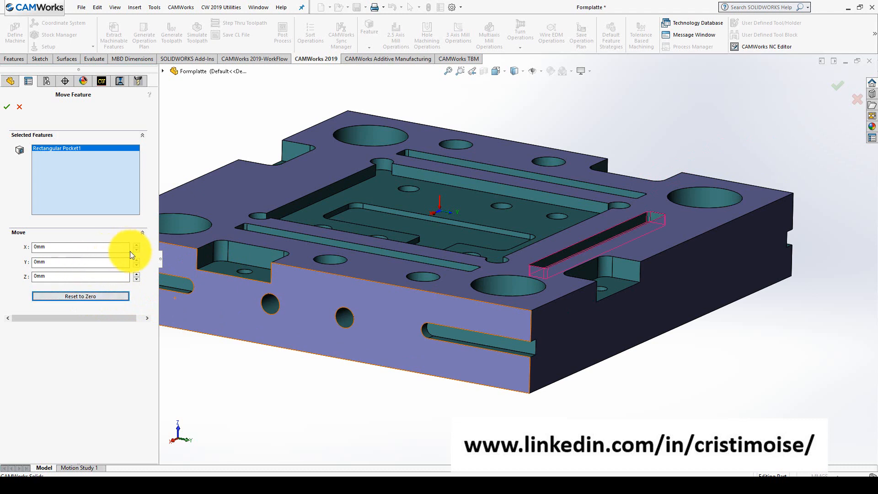
- Offset the Rectangular Pocket1 feature by 0.1 mm in X and accept the move
drag(79, 249, 41, 247)
text(0.1)
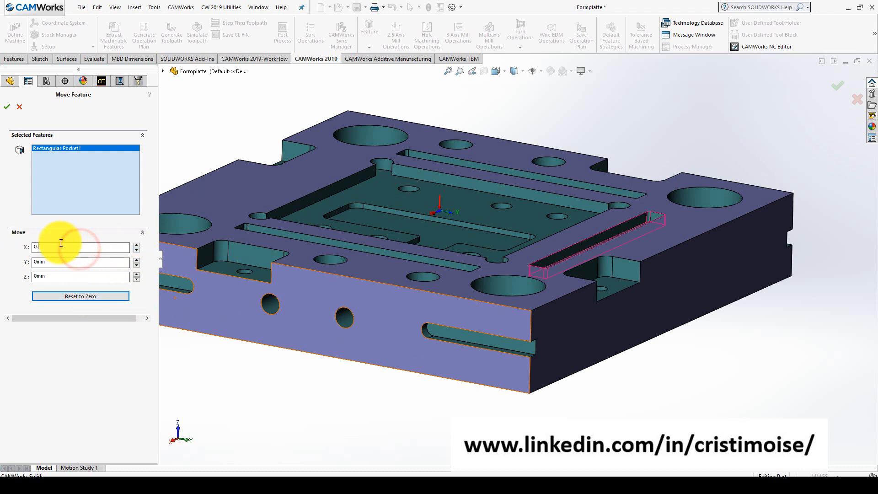
click(643, 107)
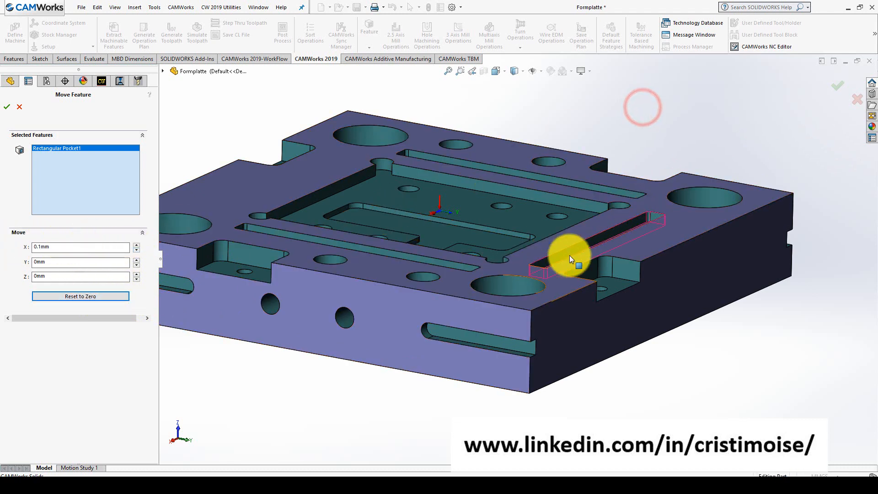
click(10, 107)
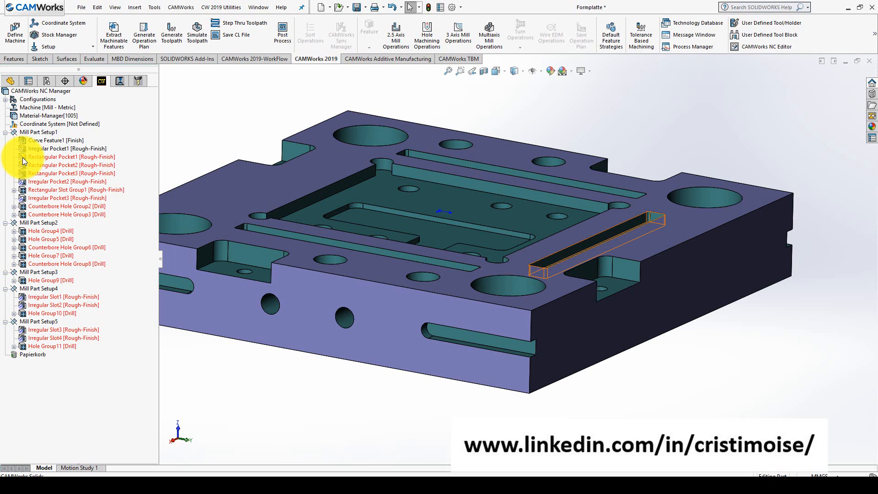
- Edit the end conditions of Hole Group4 in Mill Part Setup2, setting Direction 1 to Blind at 20 mm
right_click(65, 232)
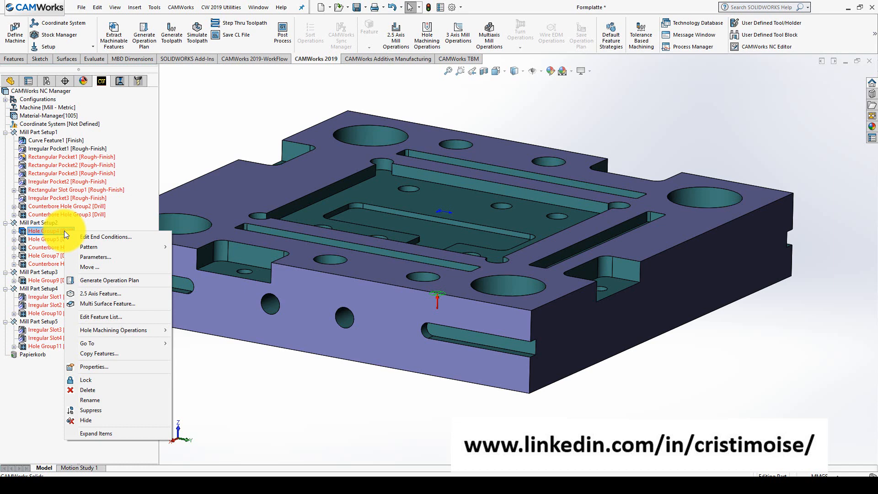
click(91, 237)
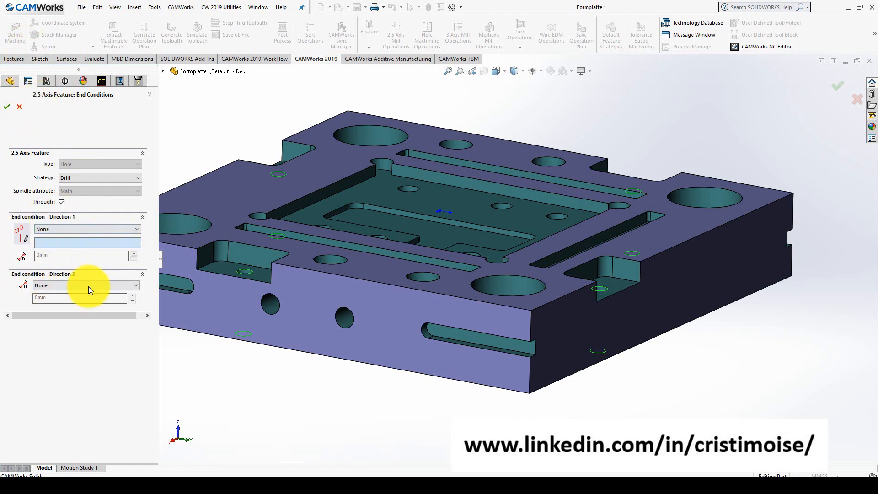
click(64, 232)
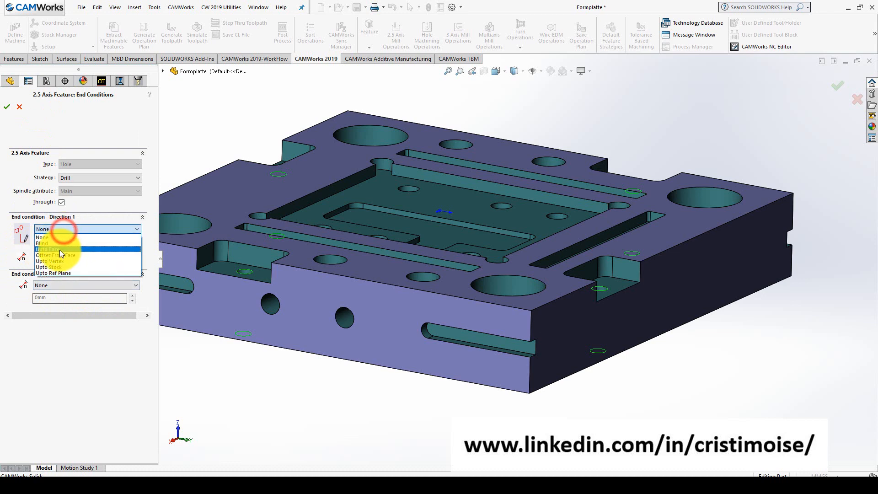
click(58, 245)
click(61, 254)
text(20mm)
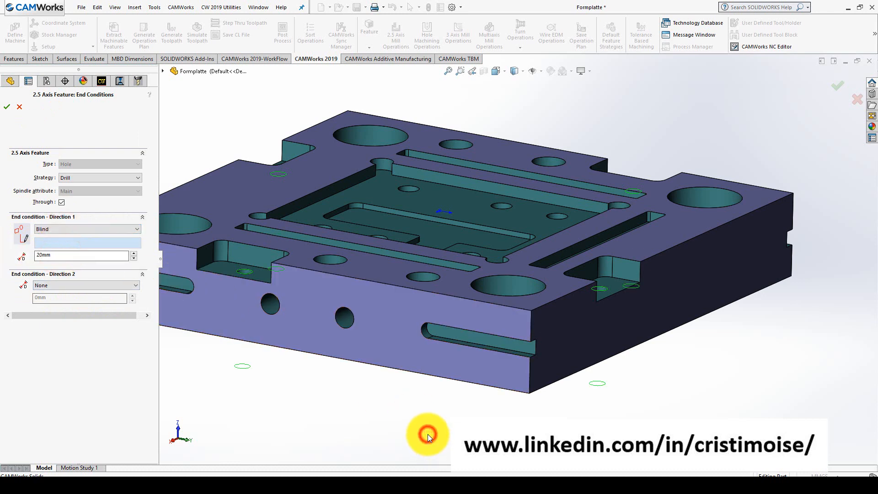
- Set the hole group's Direction 2 end condition to Blind at 20 mm and accept the end conditions
middle_drag(427, 434, 436, 288)
click(57, 285)
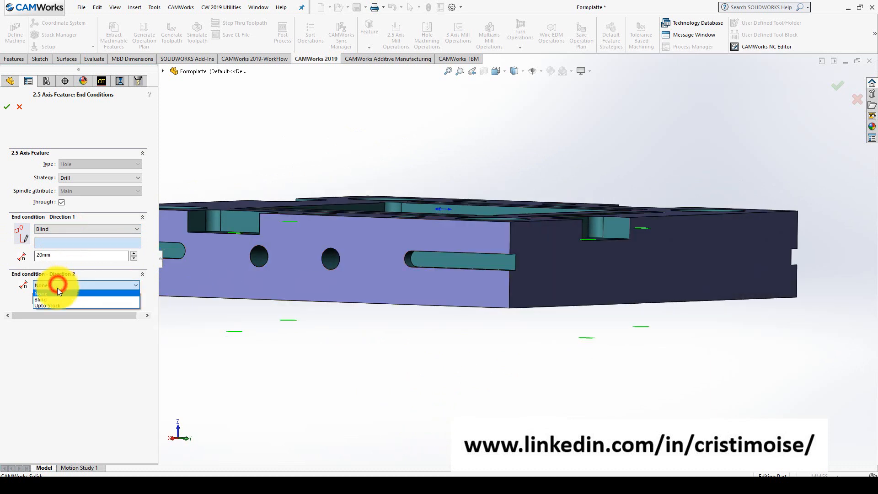
click(55, 296)
double_click(78, 298)
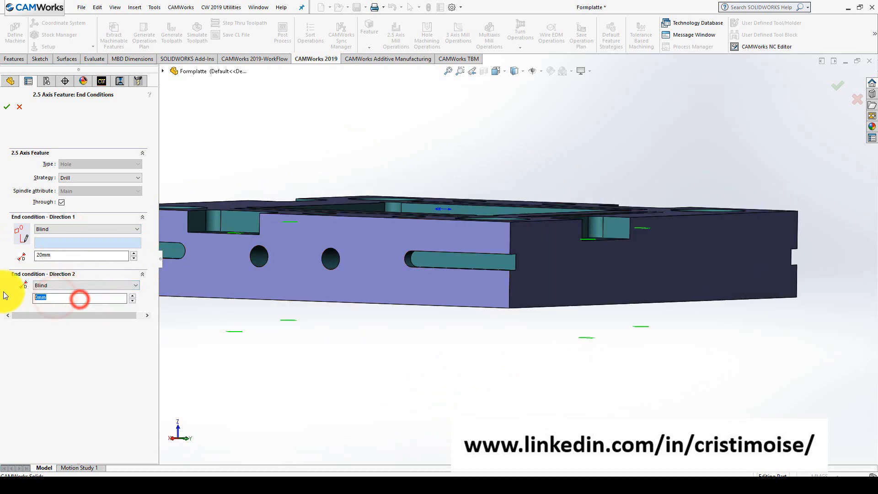
text(20)
click(448, 405)
middle_drag(447, 403, 457, 347)
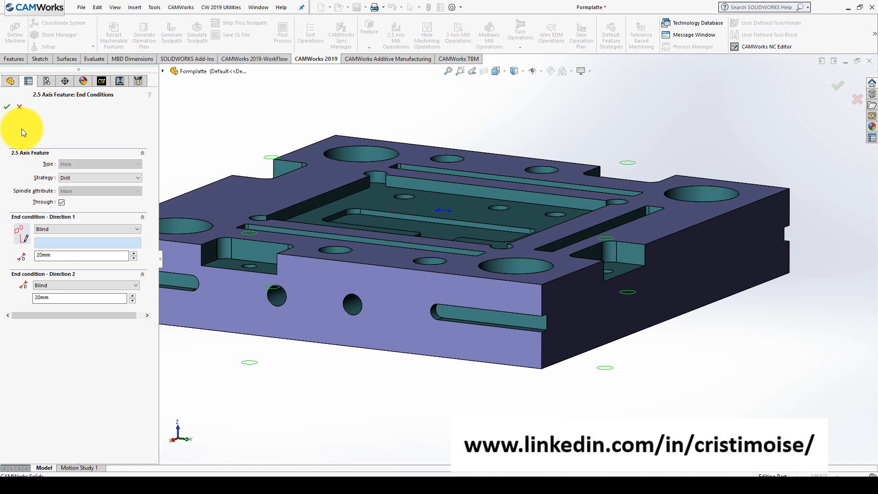
click(6, 107)
- Generate the operation plan for Rectangular Pocket1 and expand the Mill Part Setup1 operations
right_click(85, 157)
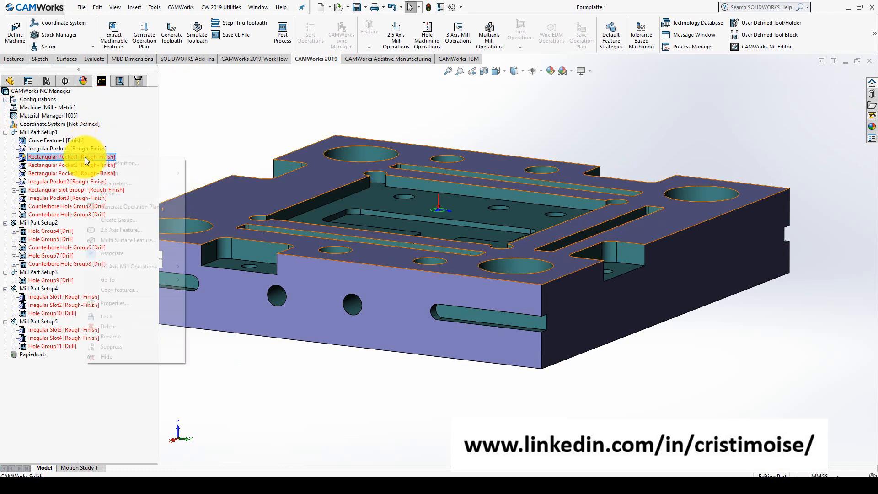
click(132, 207)
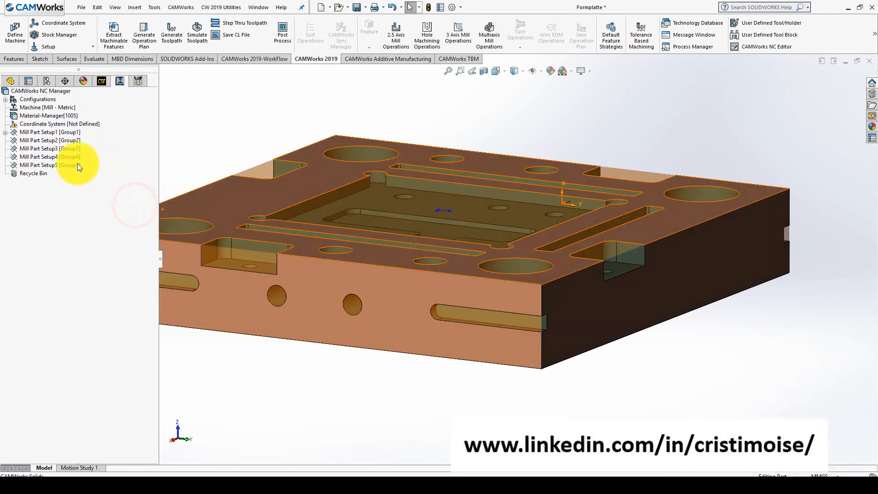
click(5, 133)
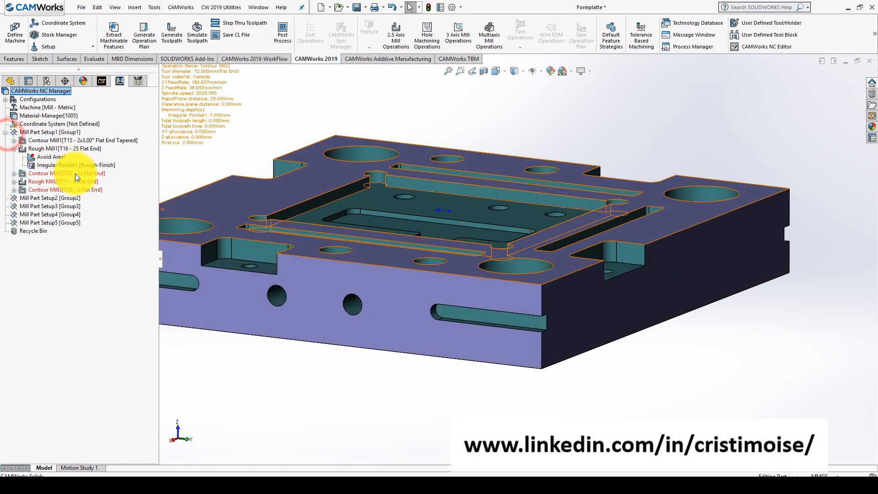
- Generate the toolpaths for the Contour Mill2, Rough Mill2 and Contour Mill3 operations
click(15, 149)
right_click(65, 157)
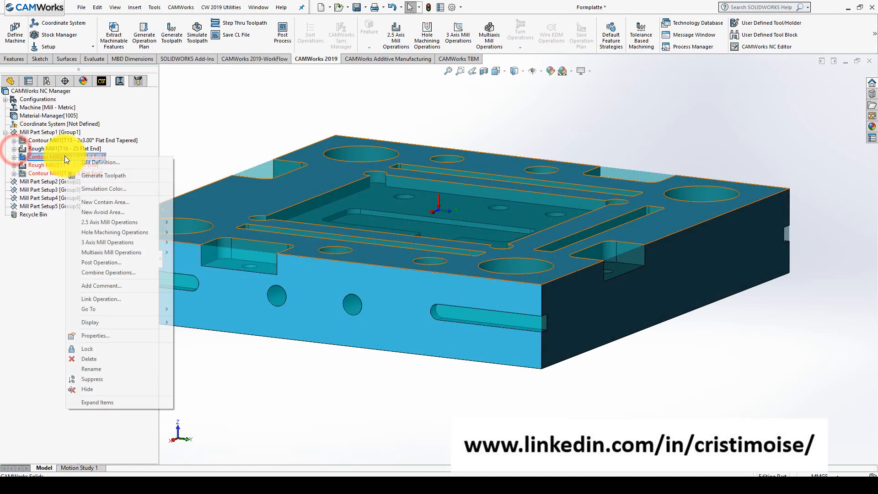
click(97, 177)
right_click(41, 162)
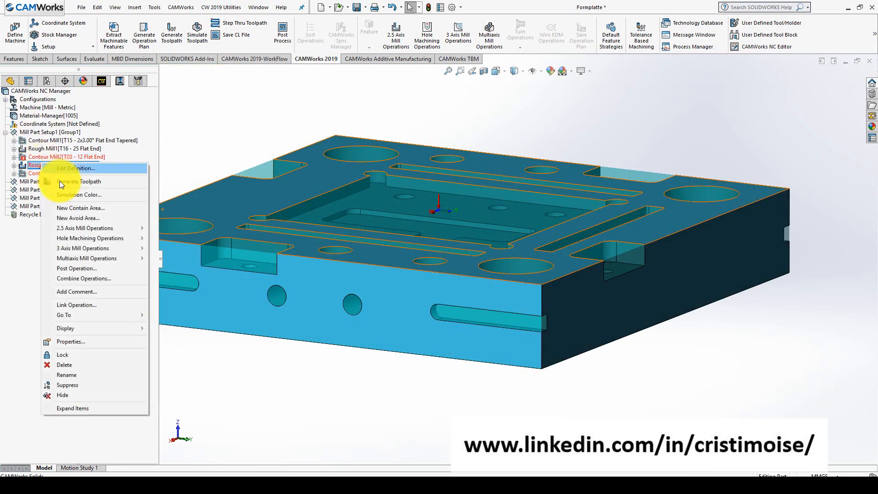
click(64, 182)
right_click(47, 172)
click(70, 192)
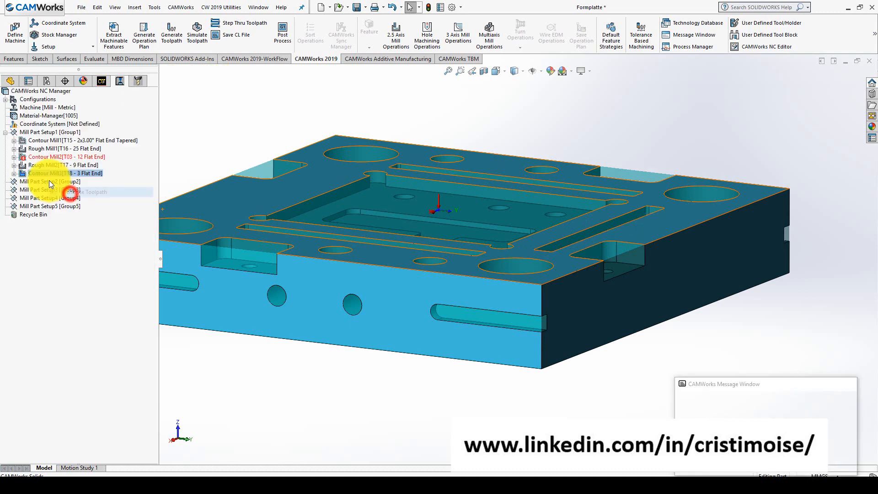
- Open the basic Edit Toolpath settings for Rectangular Pocket1 under Rough Mill2, examine the list of moves, and close them
scroll(324, 218, down, 5)
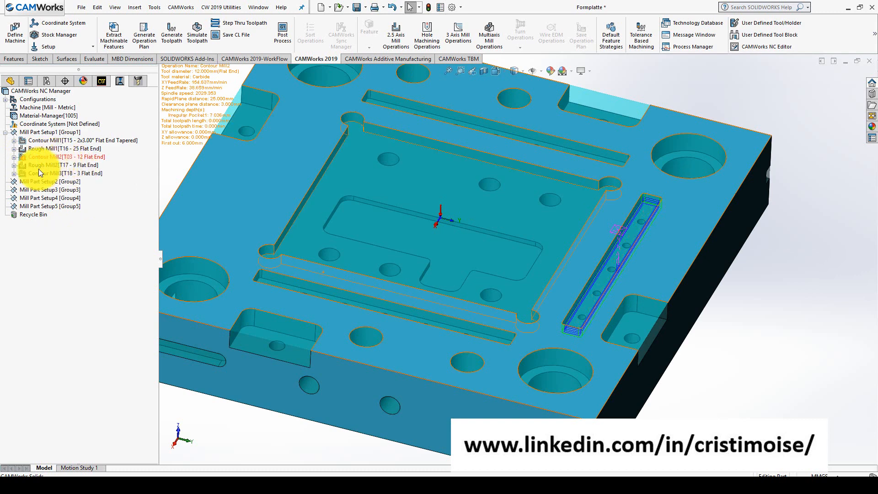
click(14, 165)
right_click(51, 173)
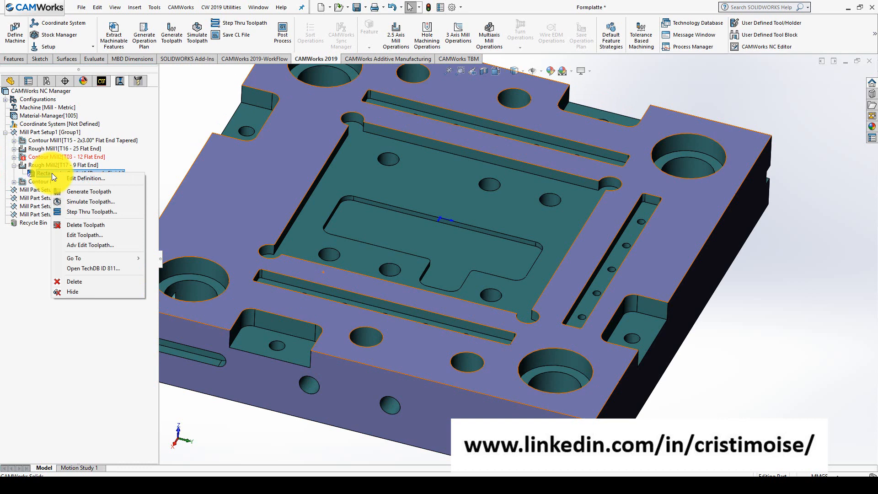
click(93, 233)
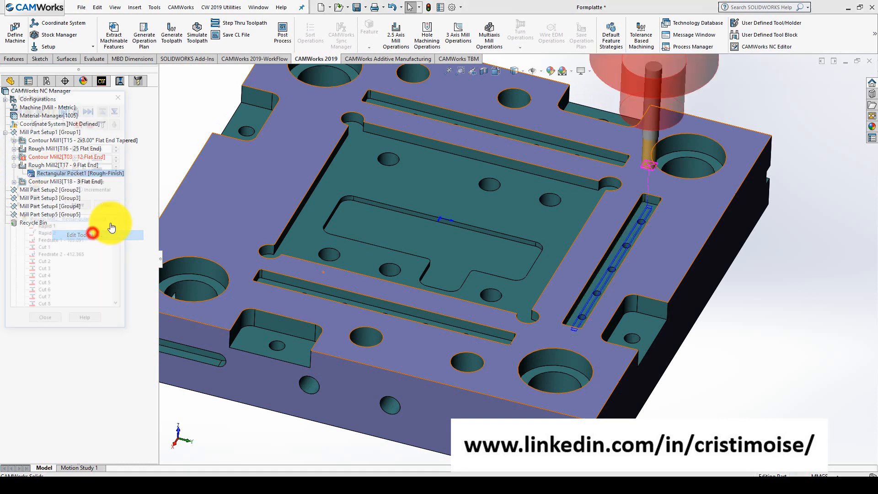
drag(75, 92, 307, 163)
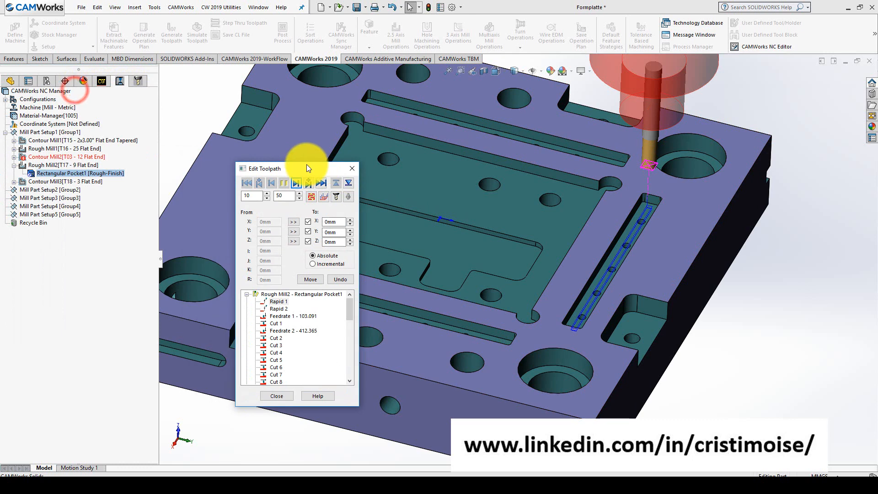
click(350, 170)
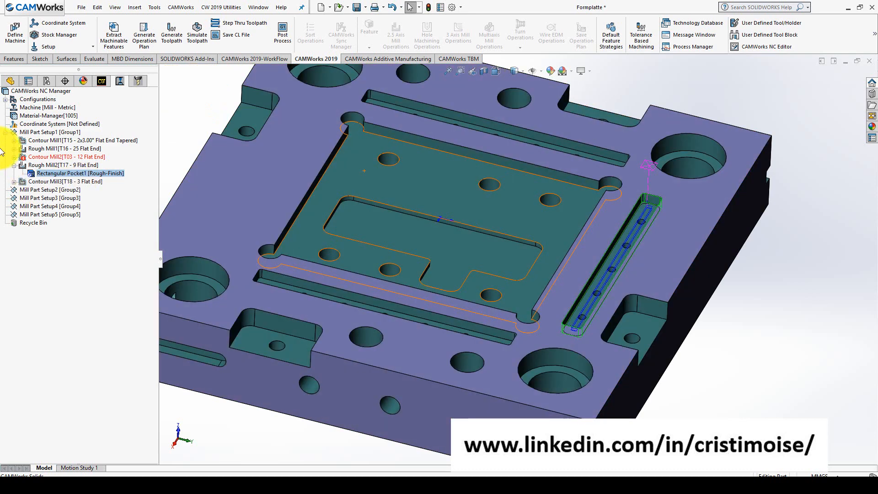
- Open the advanced toolpath editor for Rectangular Pocket1, inspect the tool position at several toolpath records, and exit without changes
right_click(90, 173)
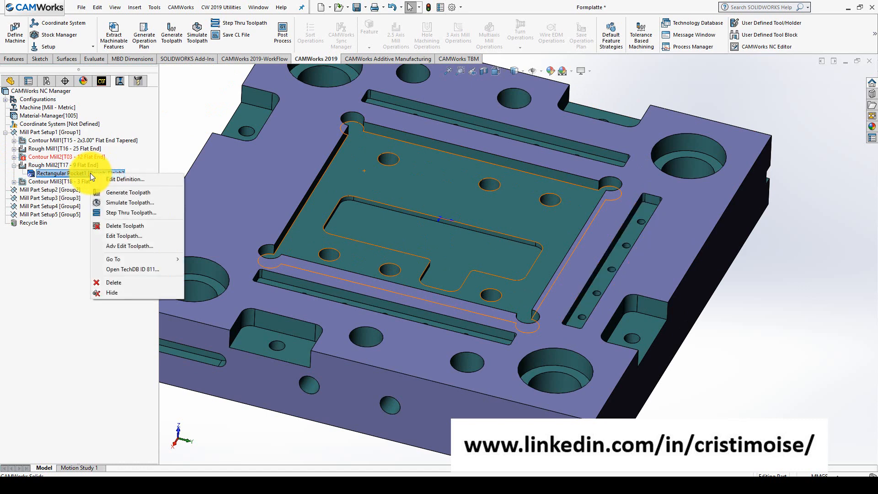
click(123, 246)
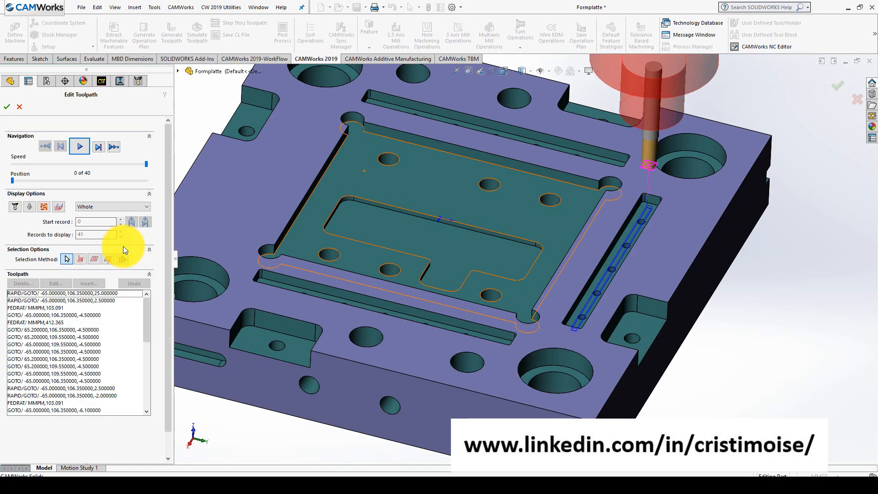
click(49, 300)
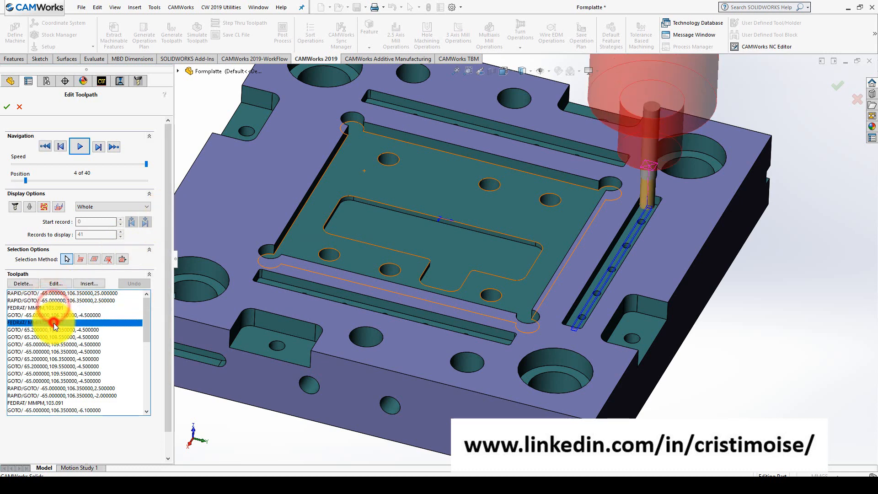
click(54, 337)
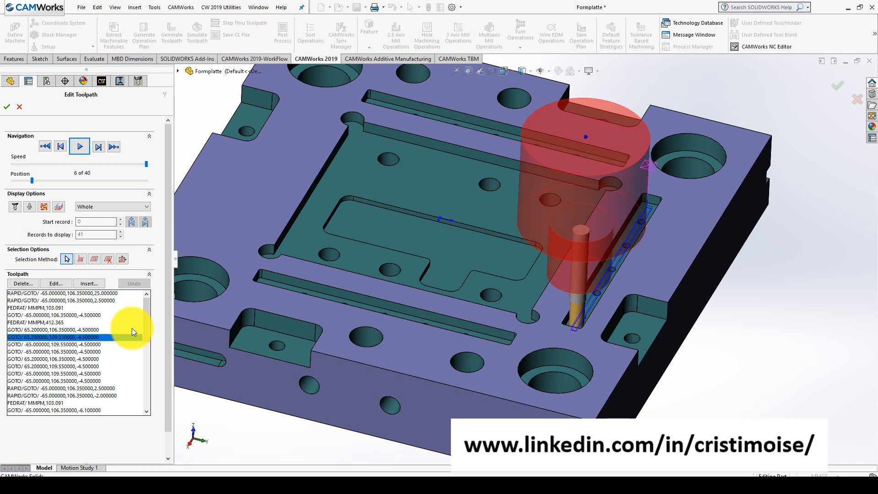
middle_drag(390, 207, 364, 228)
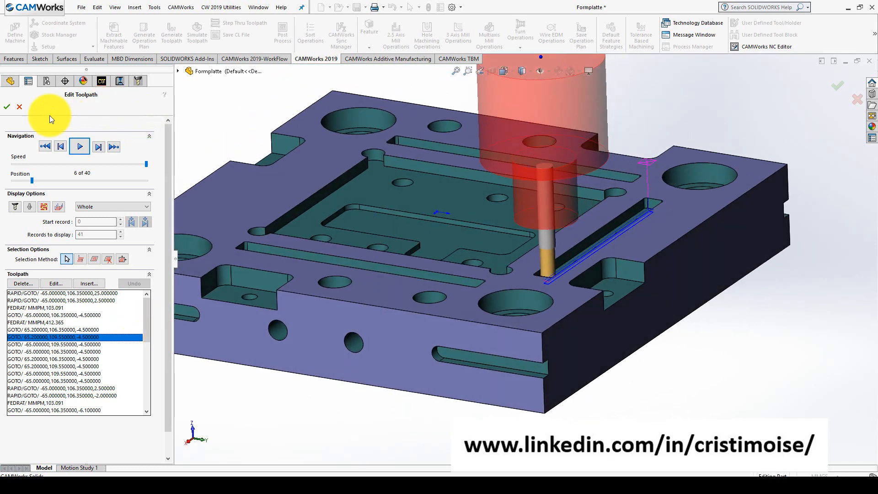
click(21, 107)
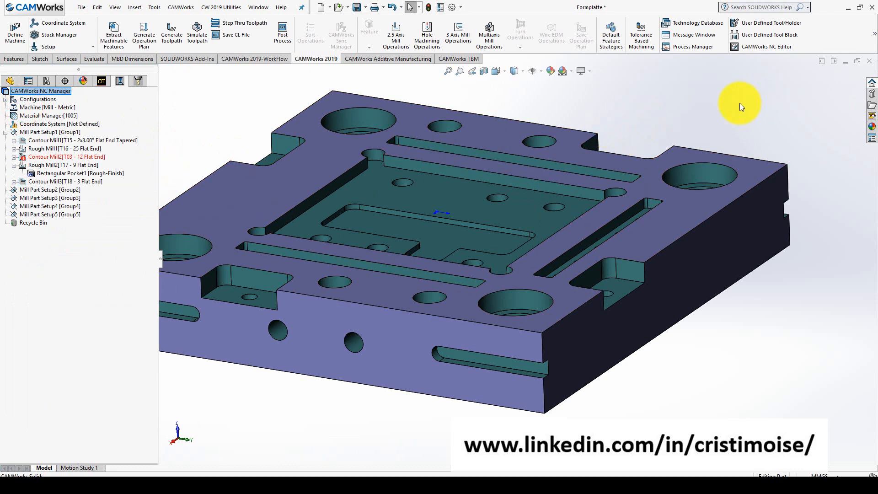
- Close the Formplatte part without saving the changes
click(868, 68)
click(462, 259)
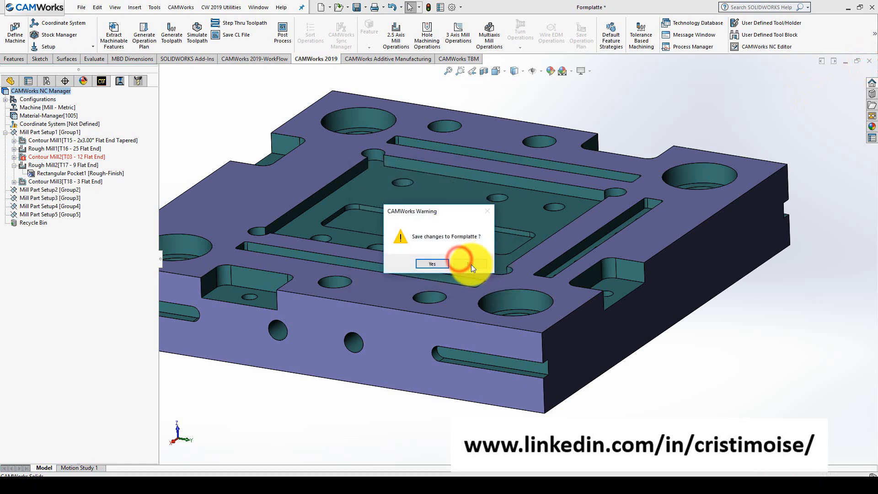
click(471, 265)
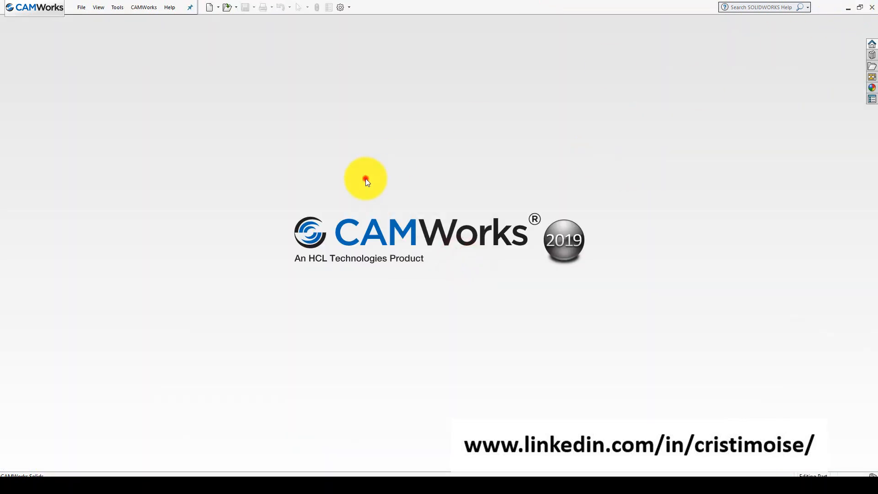
- Open the SWARF MILLING__ part from the CW 2019 folder on the desktop and display its CAMWorks feature tree
key(r)
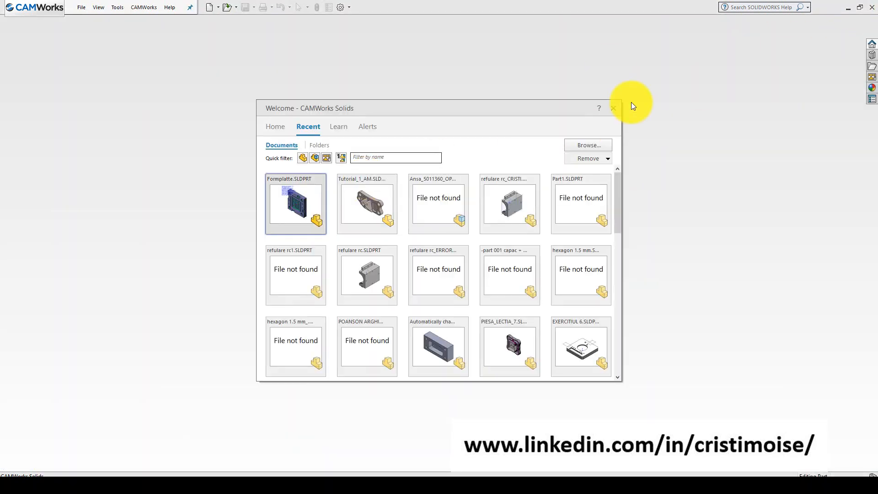
click(605, 109)
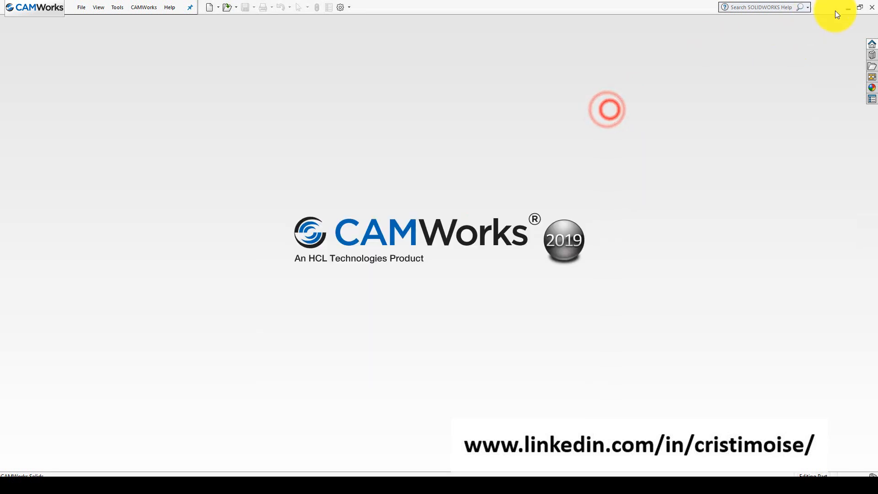
click(847, 8)
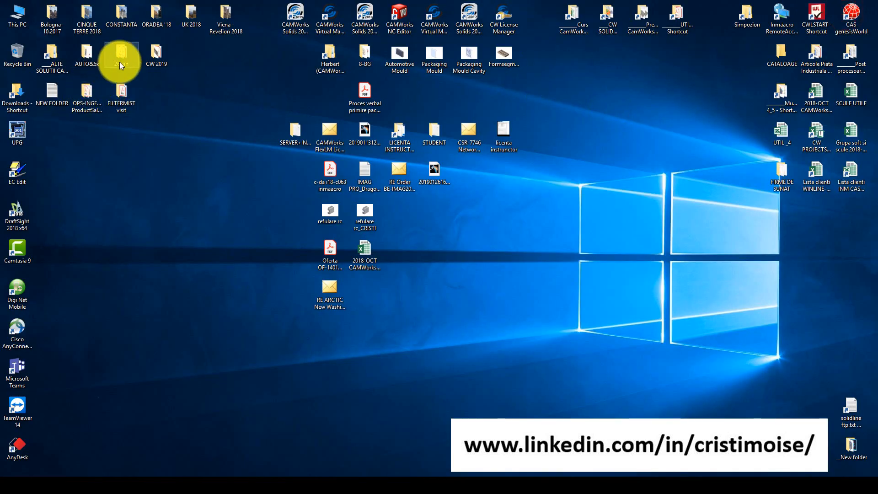
double_click(151, 56)
double_click(421, 165)
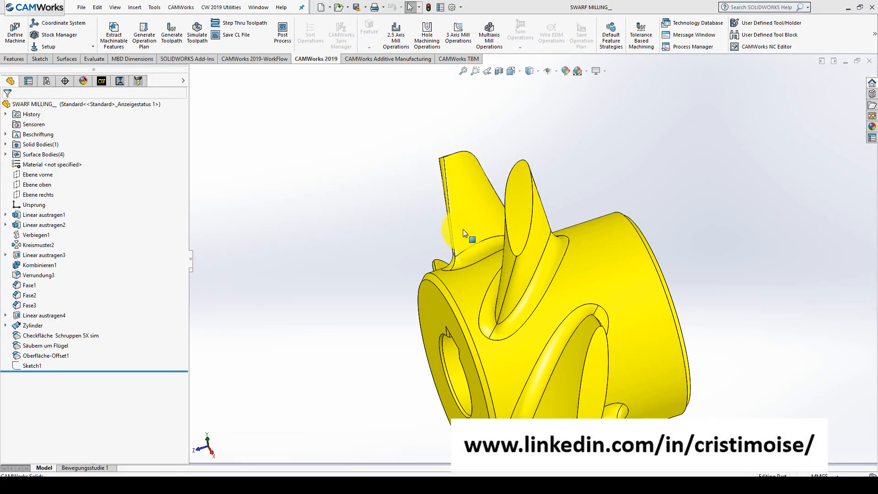
middle_drag(467, 235, 507, 265)
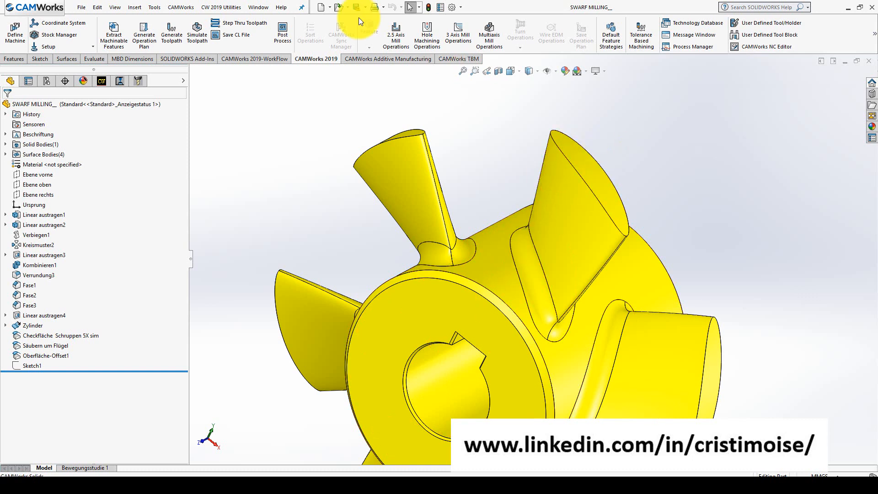
click(104, 83)
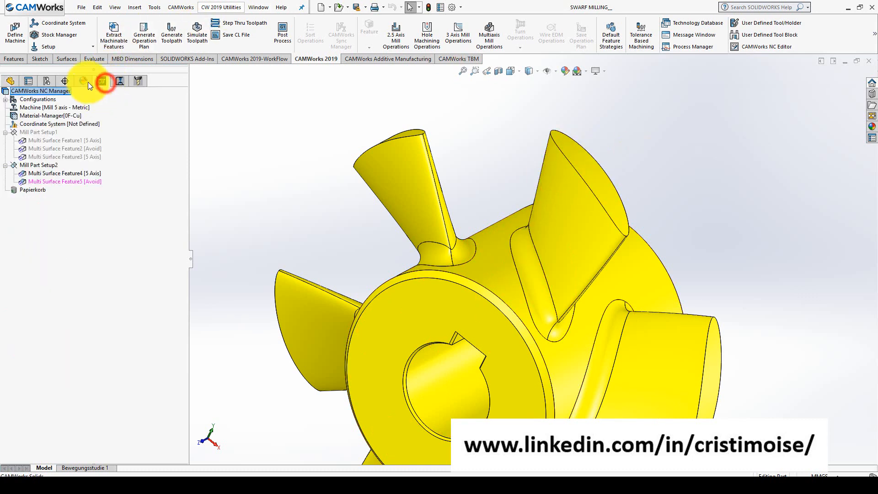
- Inspect the blade faces assigned to Multi Surface Feature4 in its feature definition and leave the definition without changes
click(61, 174)
middle_drag(470, 258, 380, 265)
scroll(367, 164, up, 1)
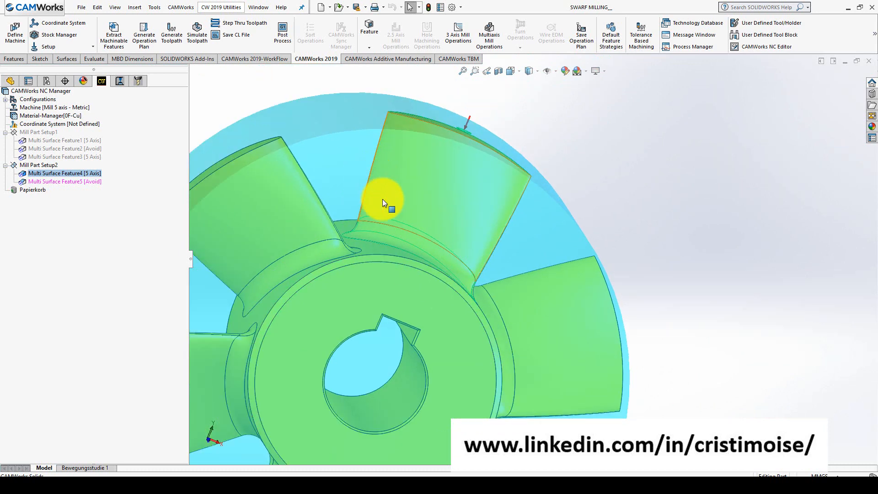
click(448, 210)
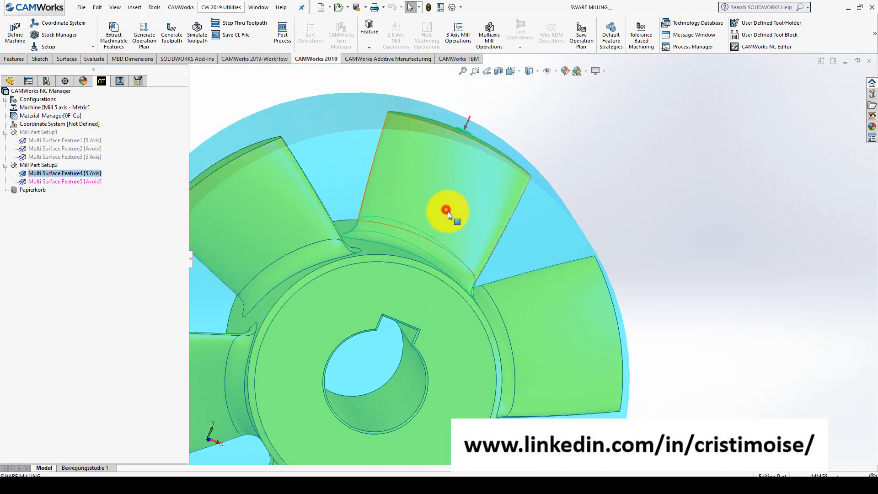
click(415, 248)
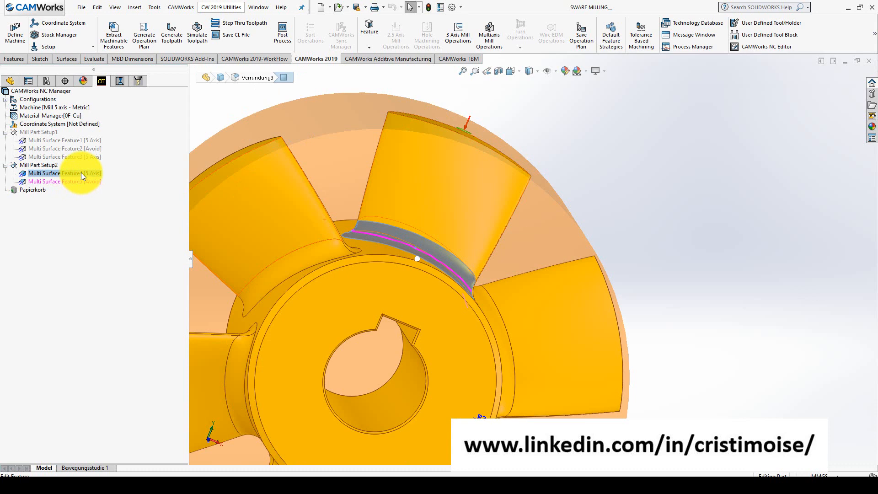
right_click(81, 173)
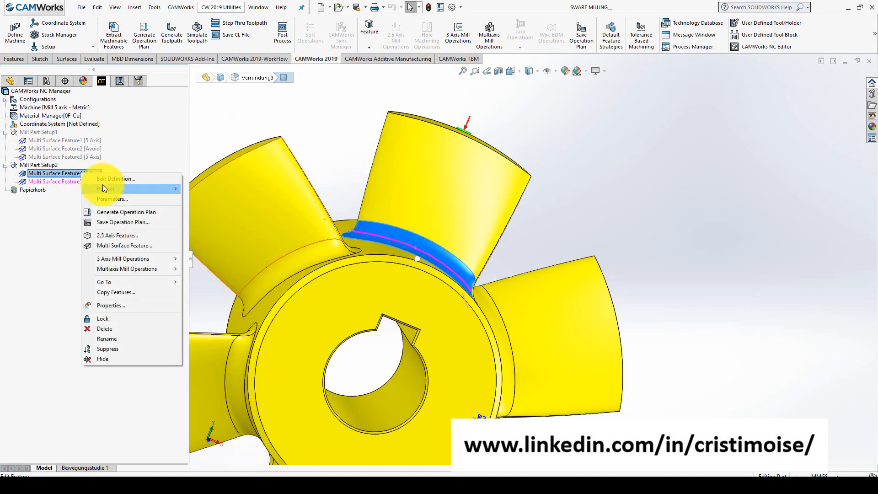
click(106, 179)
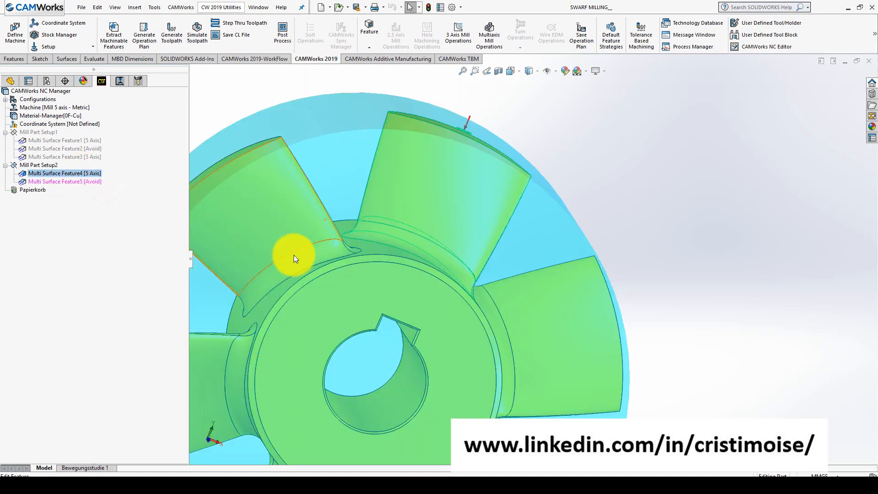
middle_drag(306, 249, 197, 238)
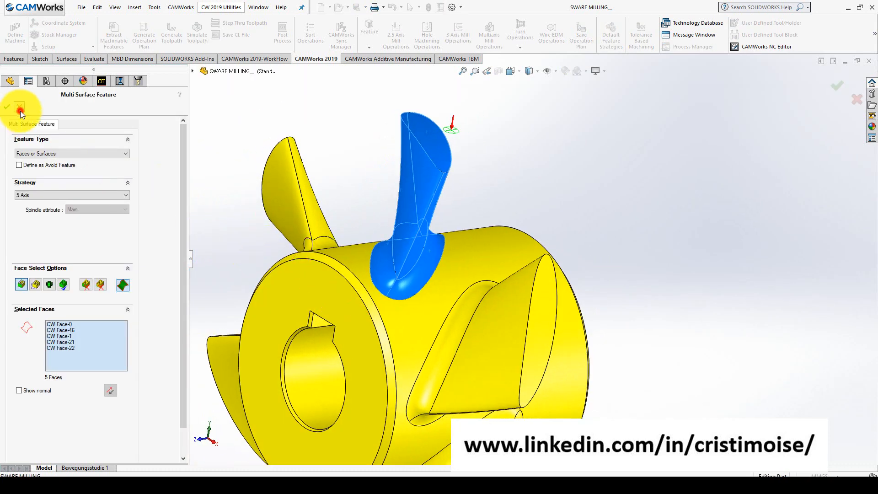
click(20, 110)
- Open the operation parameters of Multiaxis Mill3 and display its Swarf Milling pattern settings
click(115, 84)
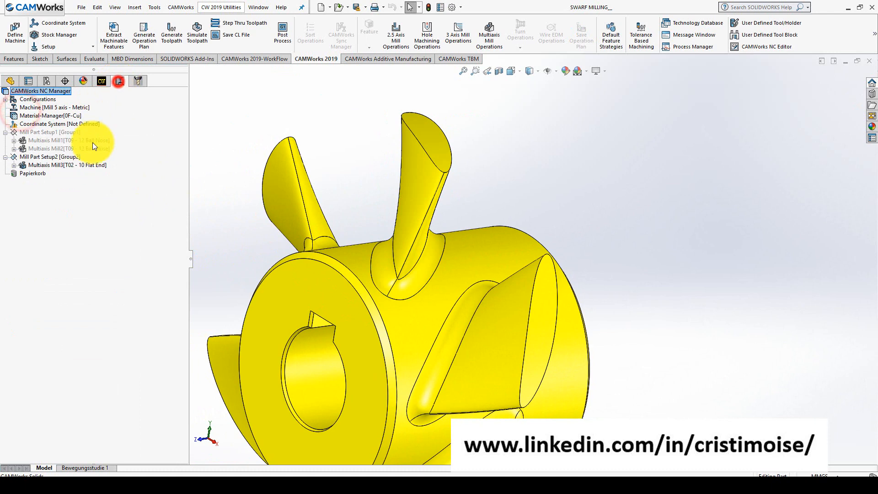
right_click(52, 168)
click(61, 174)
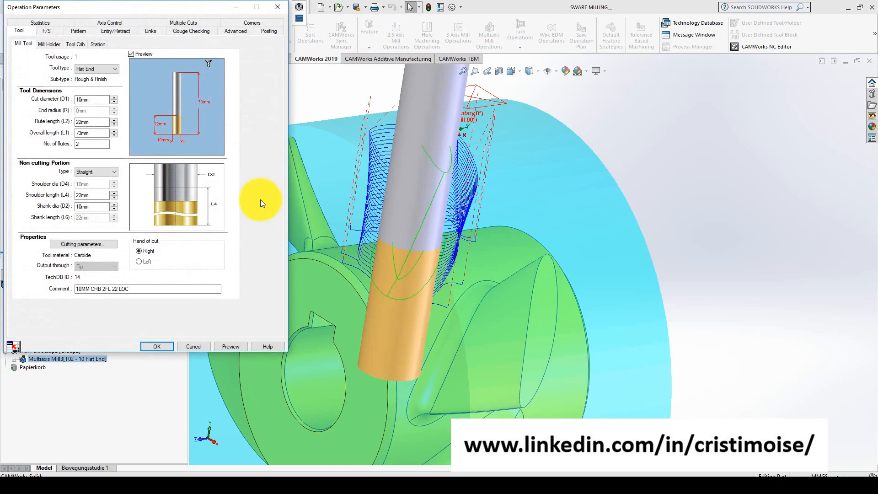
click(80, 31)
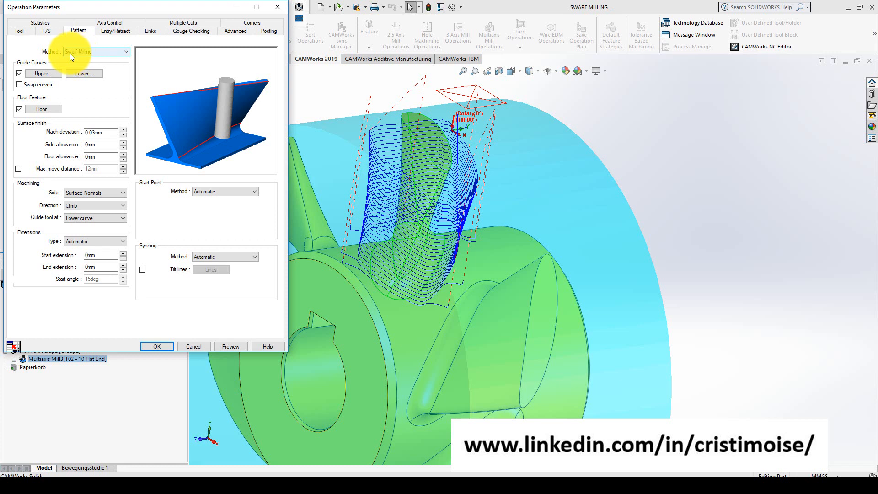
- Check the upper and lower guide curve selections of the swarf milling pattern, cancelling the Curve Wizard each time
click(47, 75)
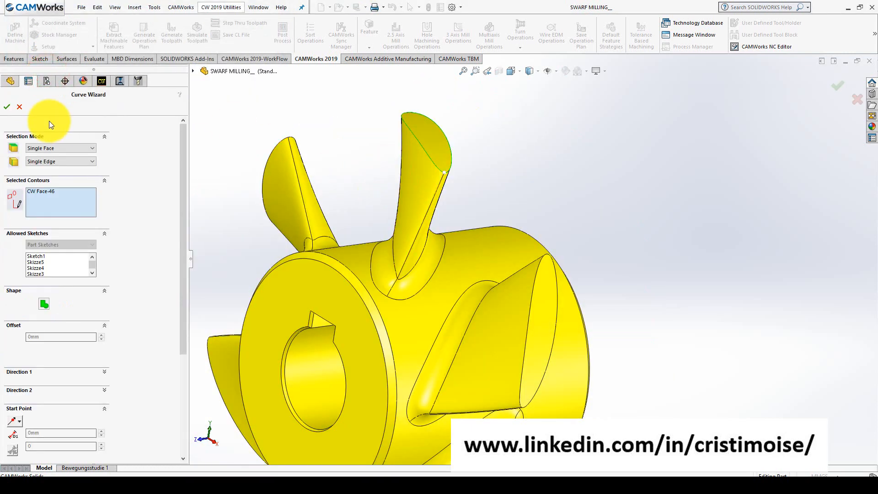
click(18, 107)
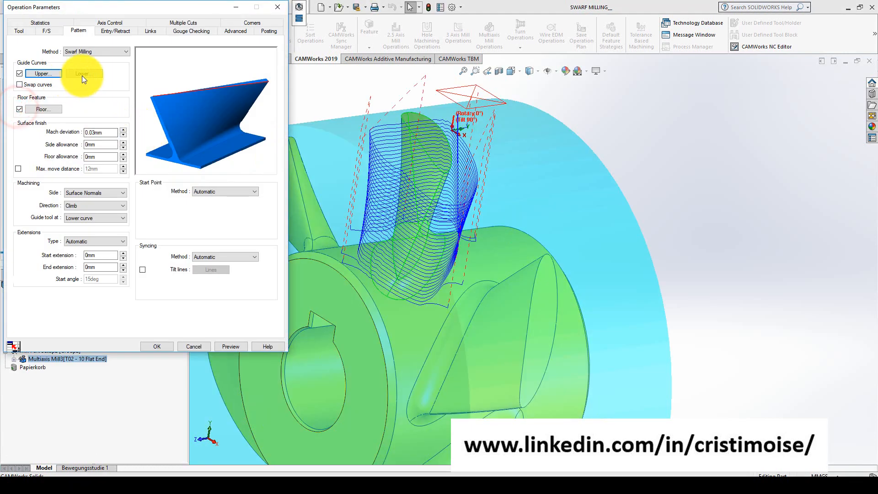
click(82, 75)
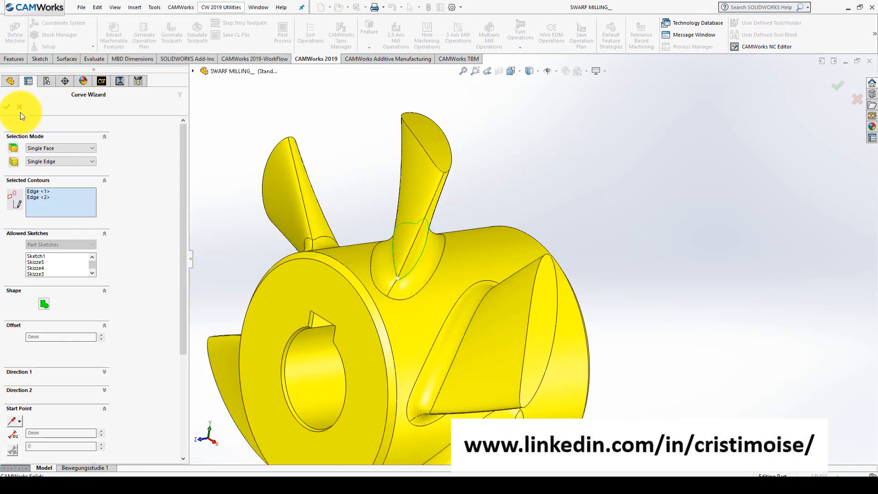
click(20, 108)
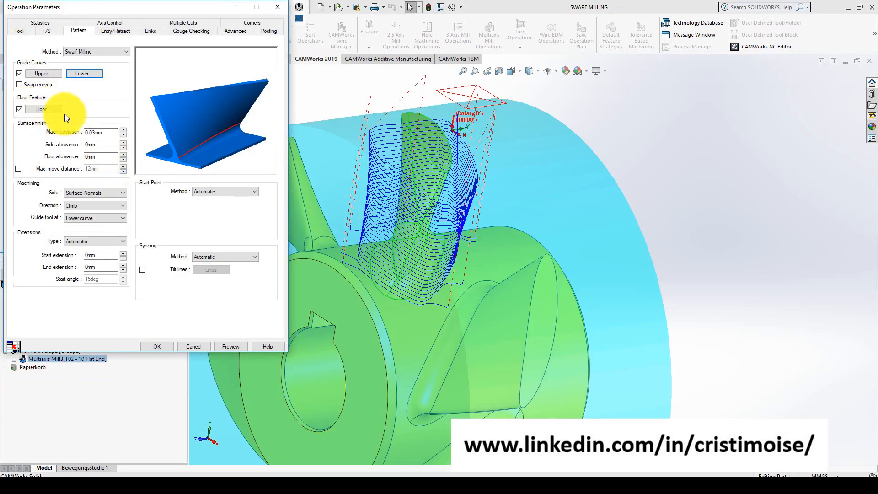
- Inspect the avoid feature Multi Surface Feature5 assigned as floor feature and cancel the floor selection
middle_drag(366, 278, 336, 270)
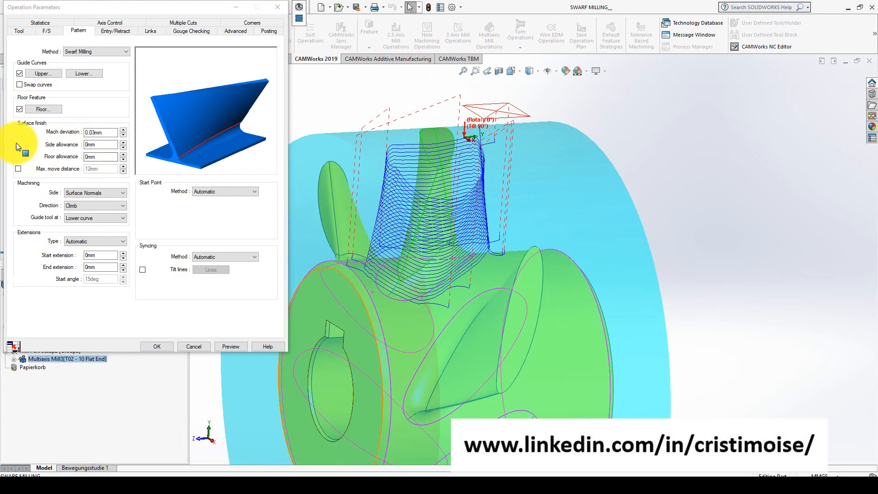
click(42, 110)
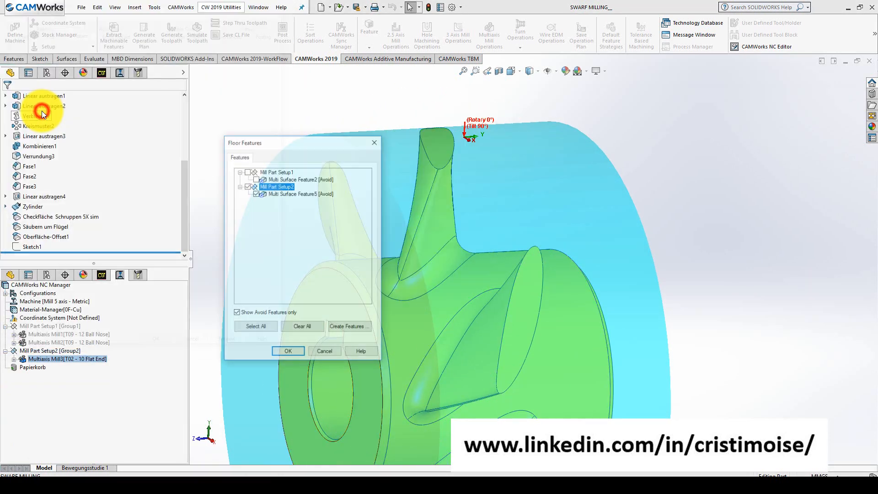
click(280, 194)
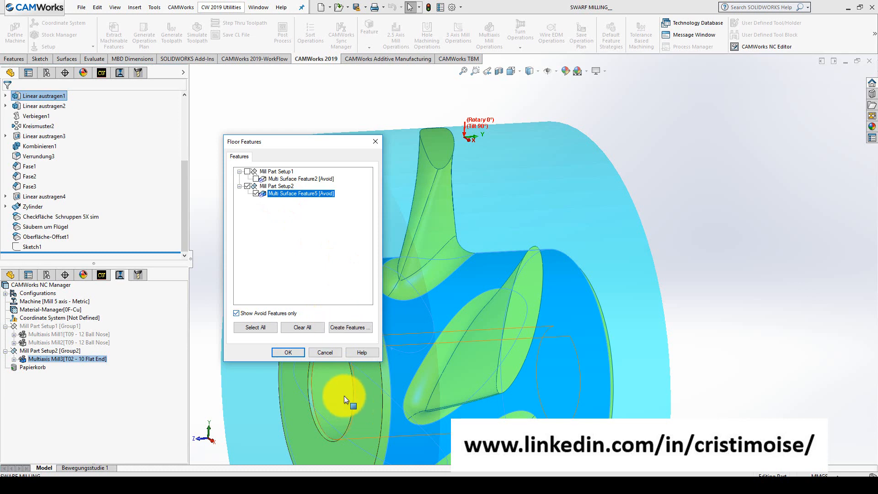
click(325, 353)
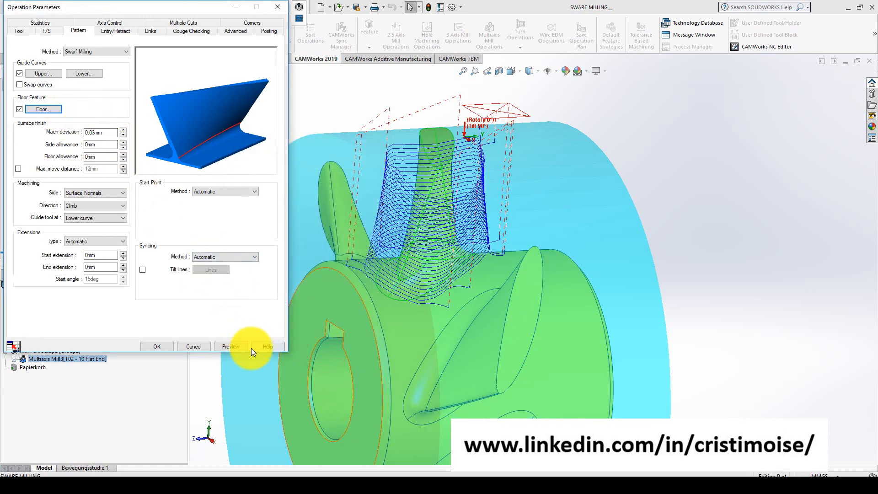
- Preview the Multiaxis Mill3 toolpath and play the tool motion around the blade in Step Through Toolpath, adjusting the playback speed
click(236, 347)
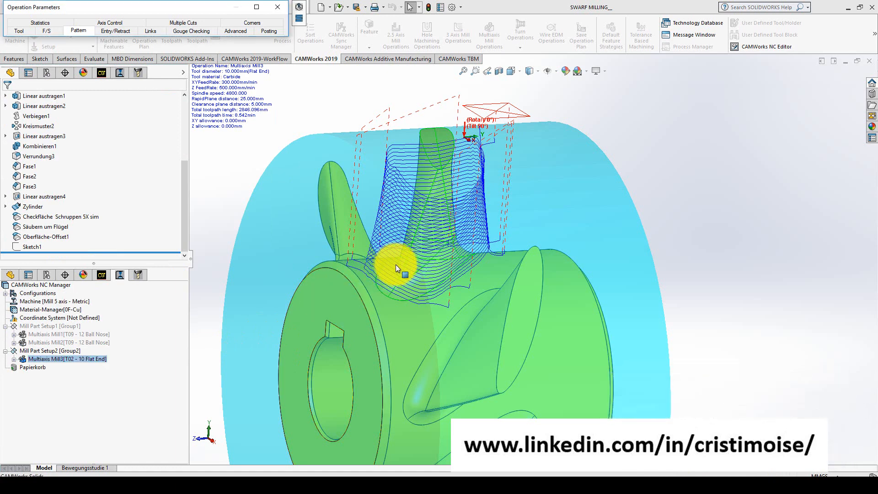
click(300, 20)
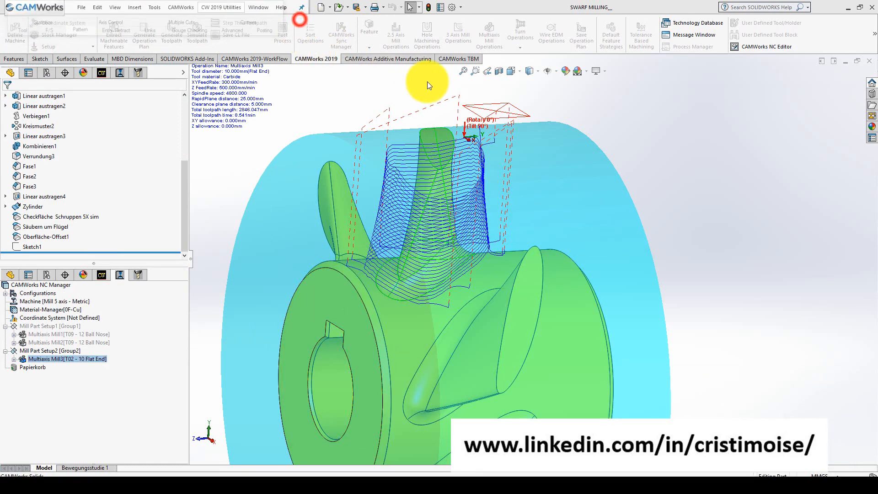
click(75, 196)
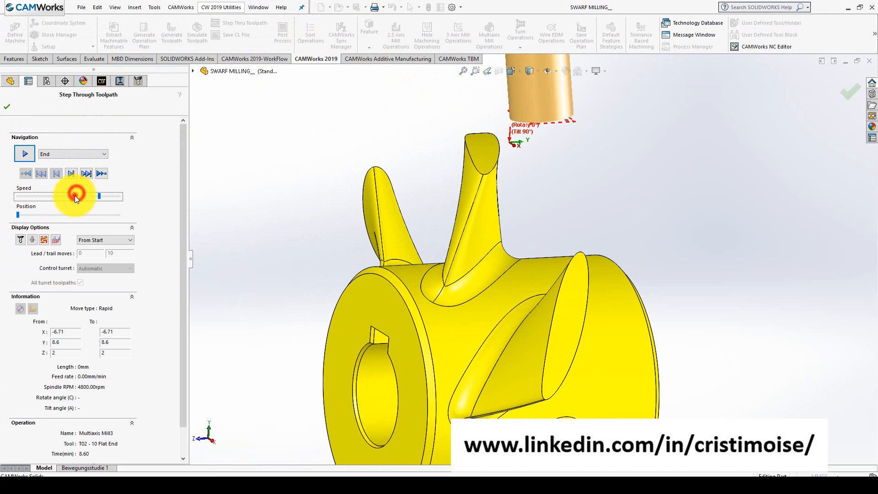
click(24, 151)
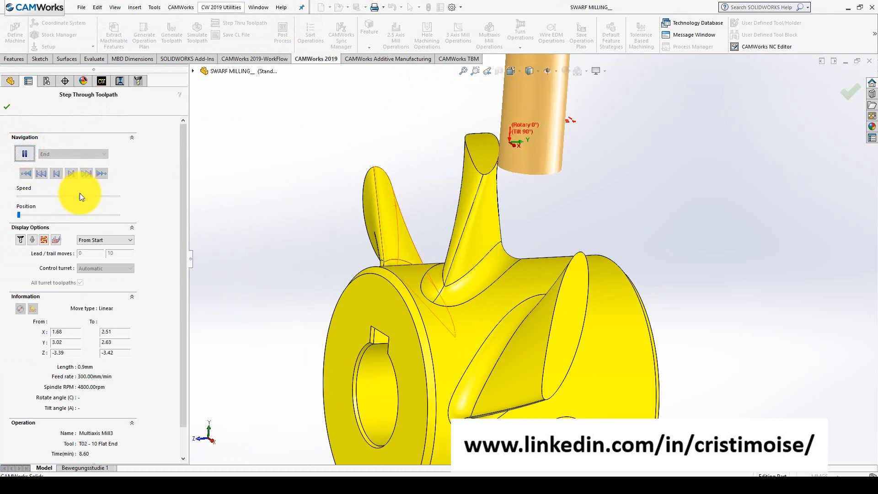
drag(79, 195, 116, 194)
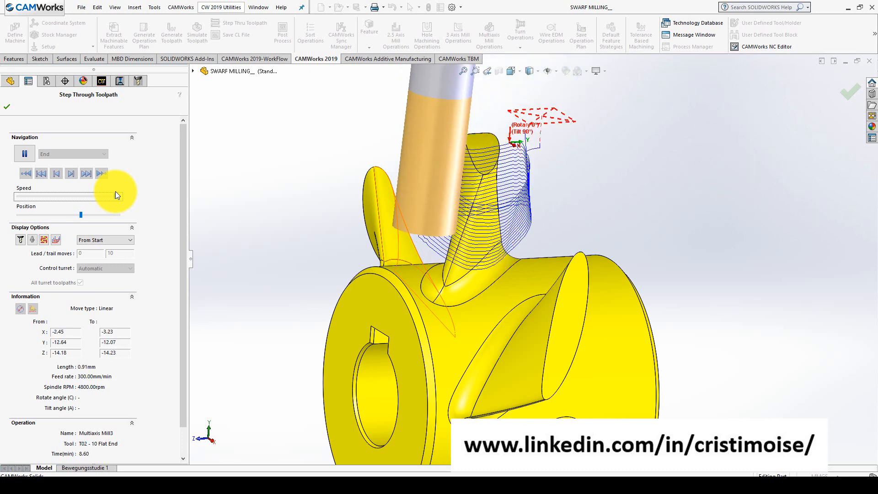
click(26, 151)
click(11, 107)
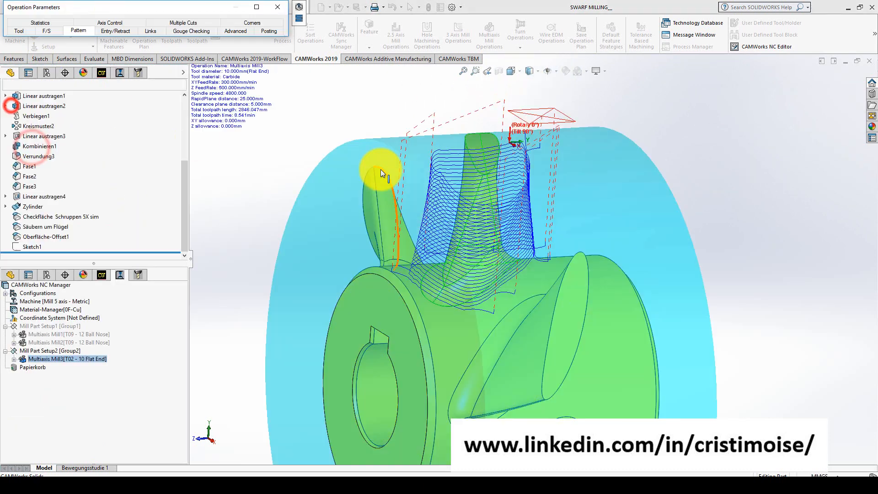
- Review the Links settings of Multiaxis Mill3 and accept the operation parameters
click(152, 29)
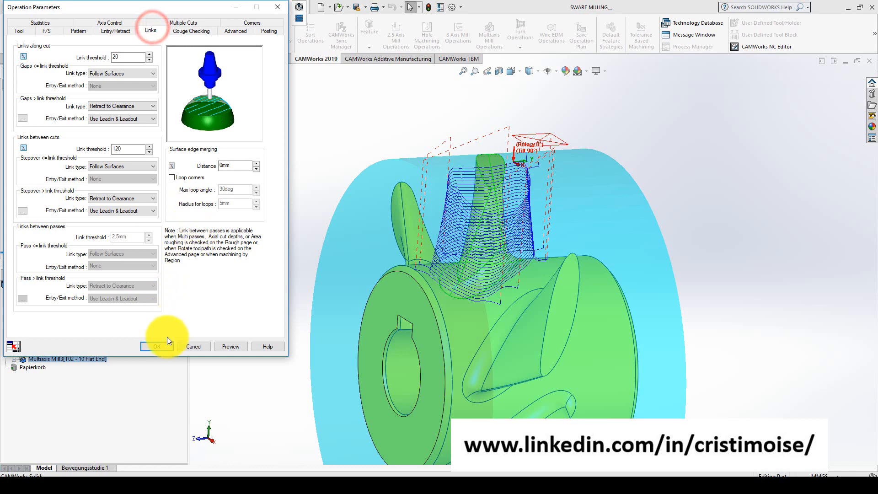
click(158, 346)
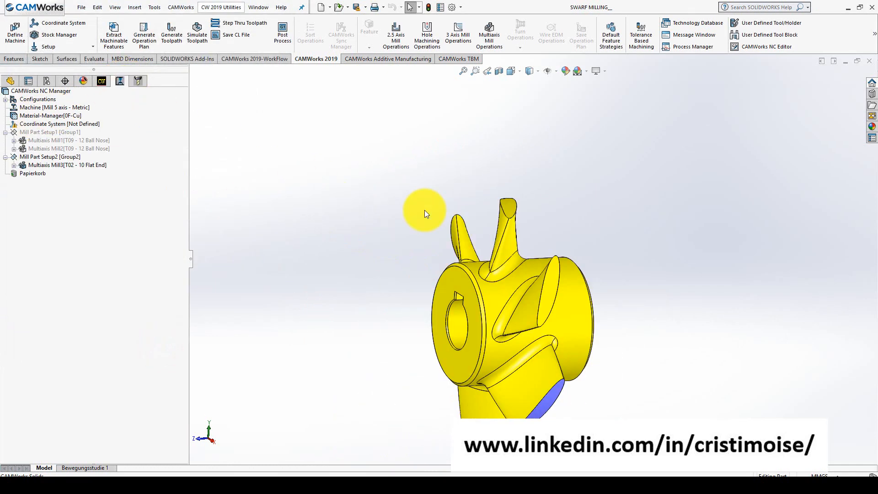
- Open the Formplatte part from the recent documents and display its CAMWorks feature tree
key(r)
click(375, 191)
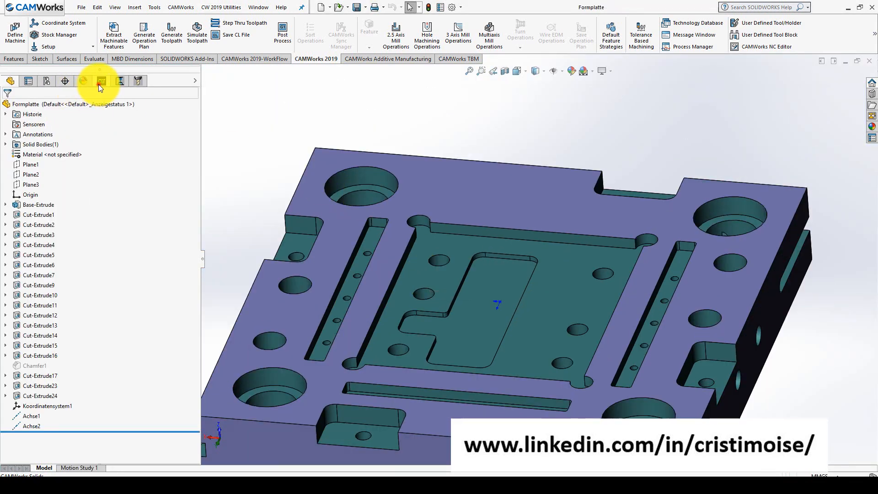
click(99, 83)
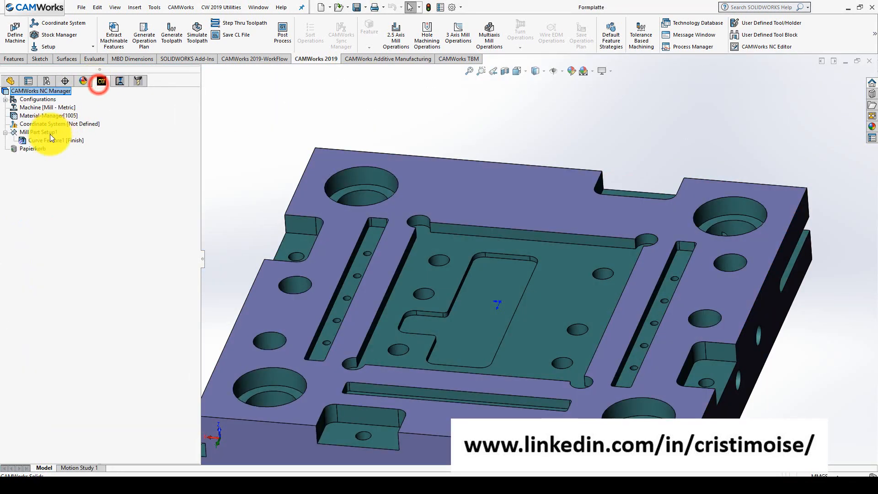
- Create a multi surface feature from all faces under Mill Part Setup1 with the Area Clearance, Pattern Project strategy
right_click(38, 133)
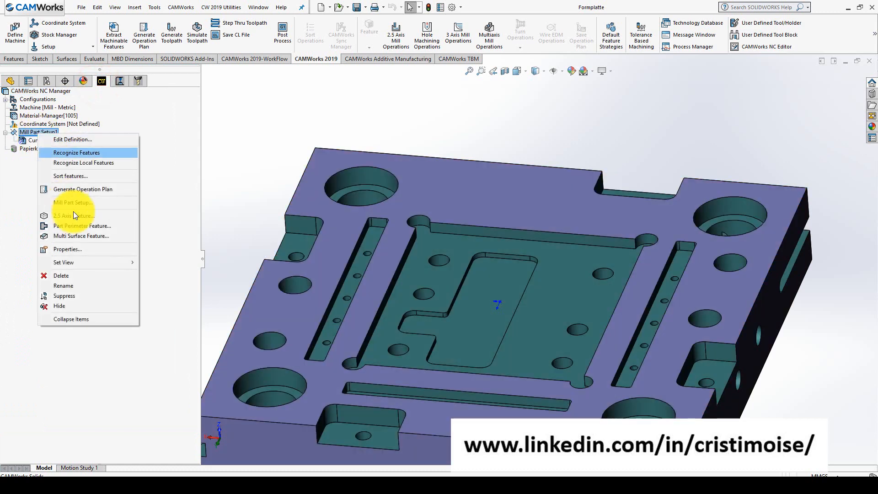
click(73, 236)
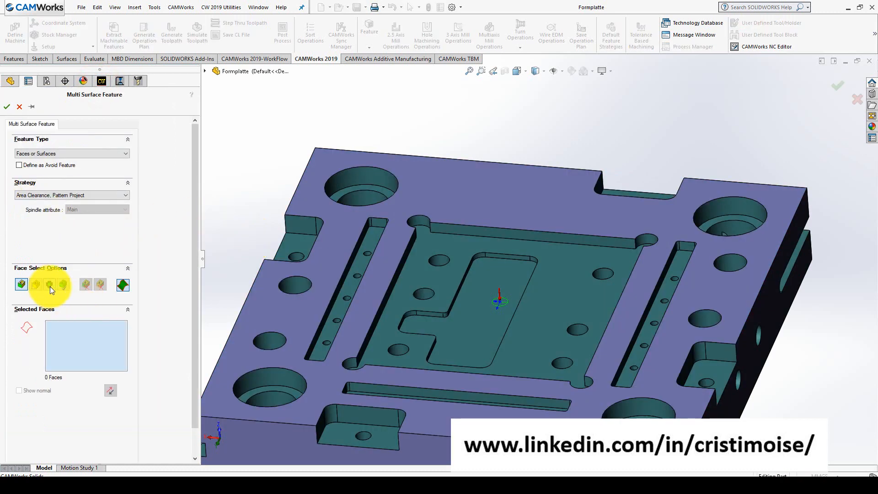
click(64, 285)
click(6, 106)
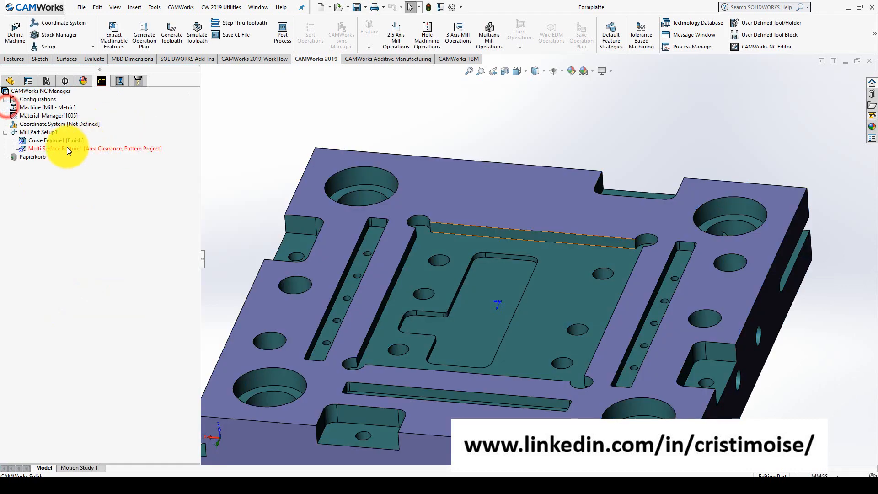
- Generate the operation plan for the new multi surface feature and calculate the toolpath of Area Clearance1
right_click(66, 147)
click(110, 186)
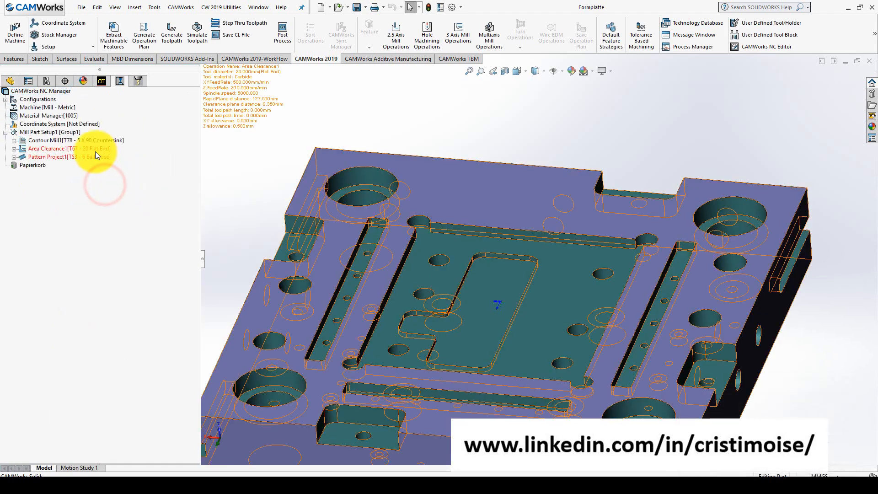
right_click(97, 152)
click(114, 171)
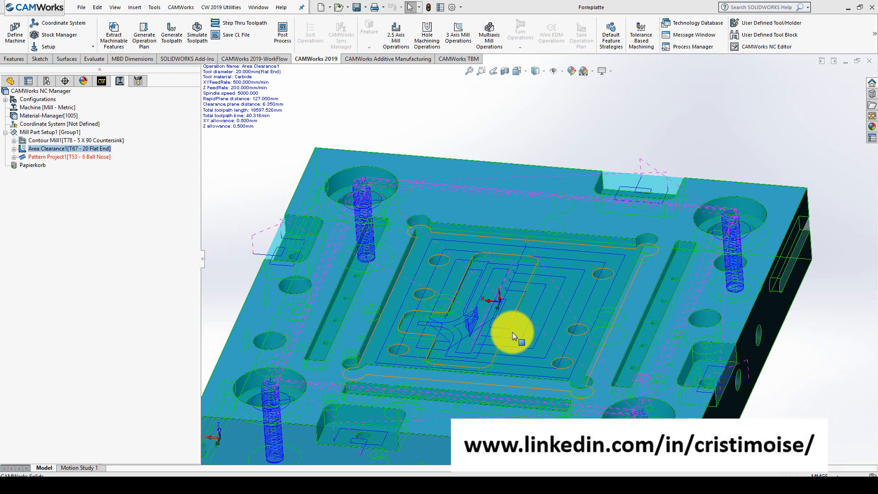
- Set the rest machining method of the Area Clearance1 operation to Current part and activate its model offset for editing
click(84, 150)
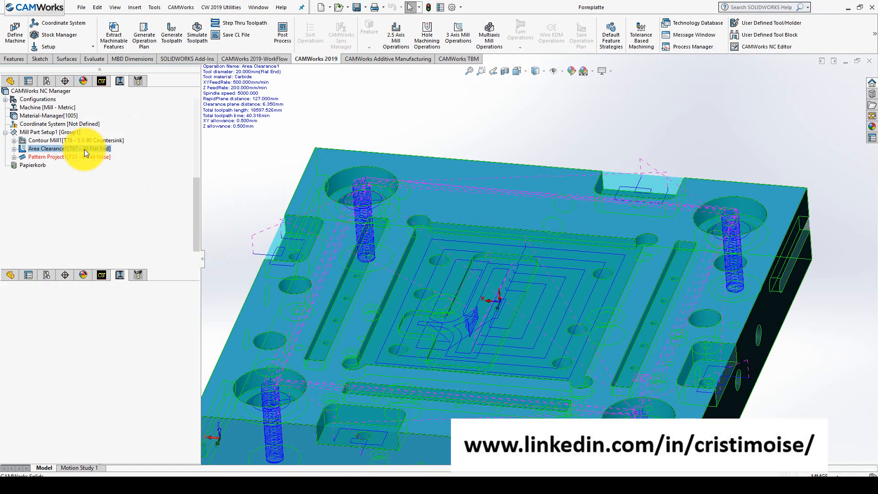
double_click(84, 149)
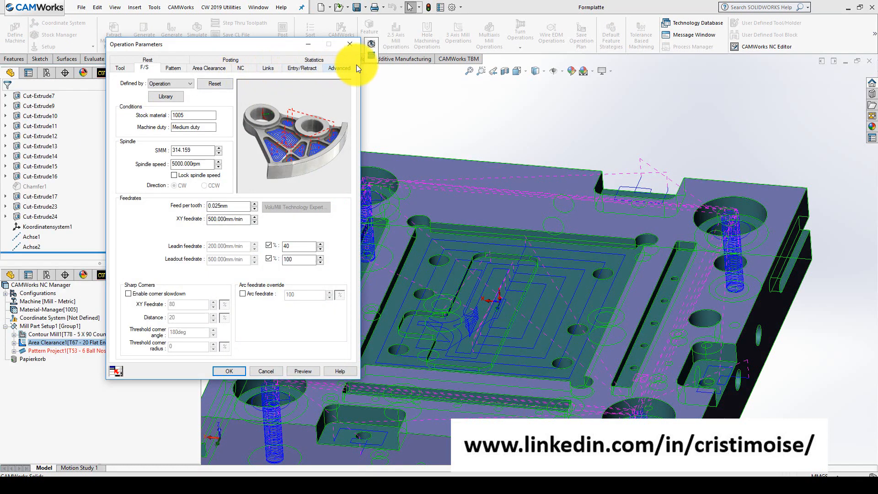
click(154, 60)
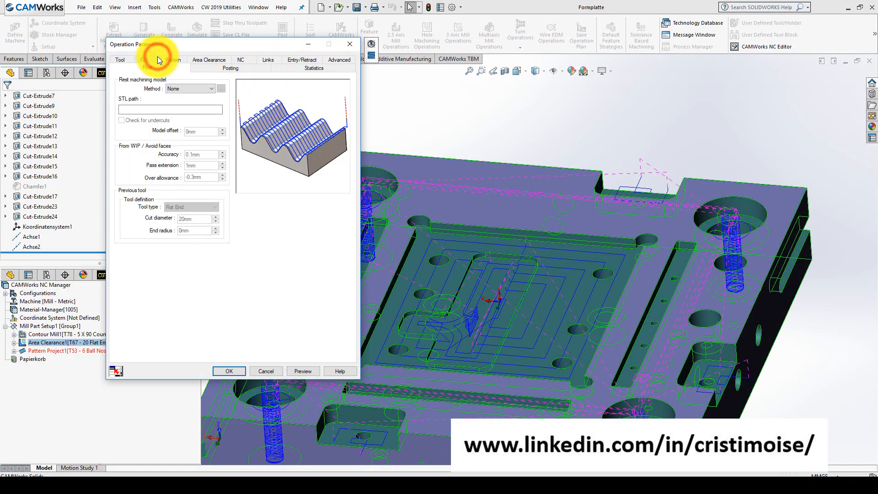
click(198, 91)
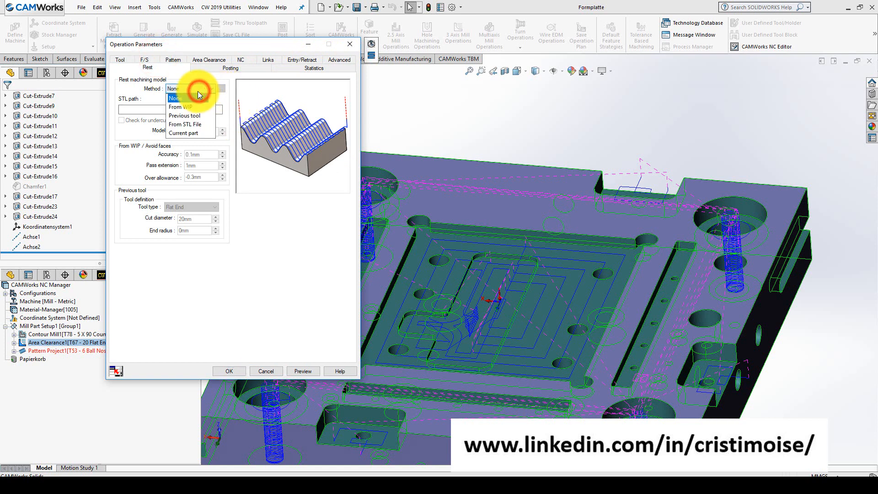
click(187, 133)
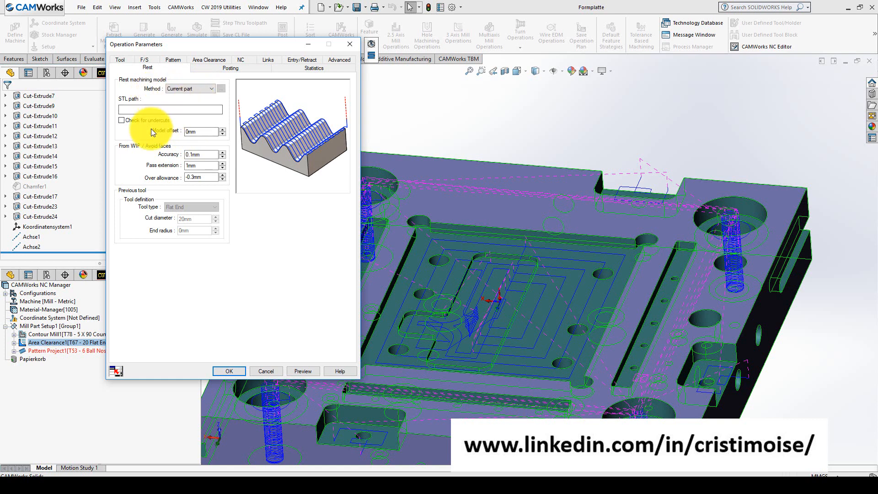
click(204, 132)
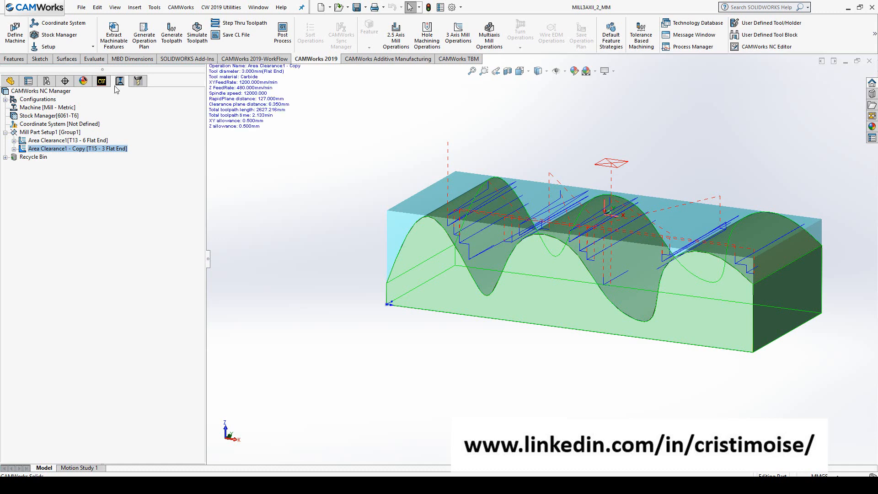
- Change the pattern of Area Clearance1 with the 6 mm flat end mill to VoluMill and accept the VoluMill Technology Expert recommendations
click(76, 141)
right_click(77, 140)
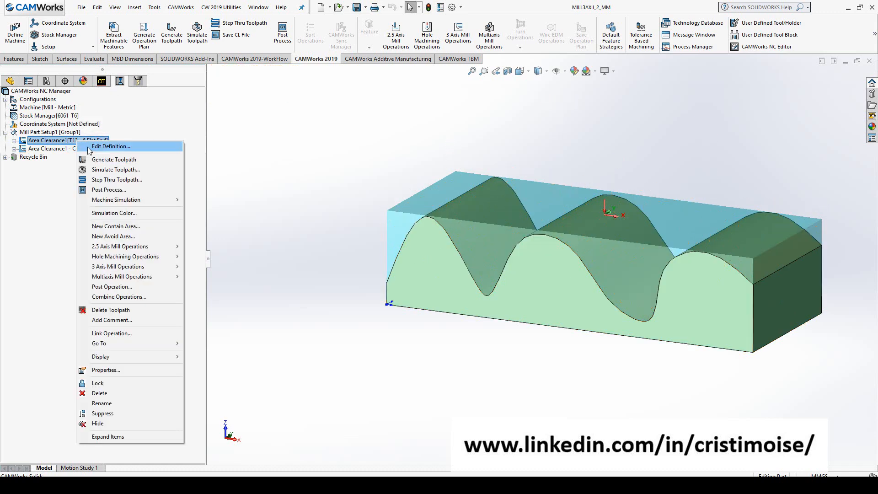
click(88, 148)
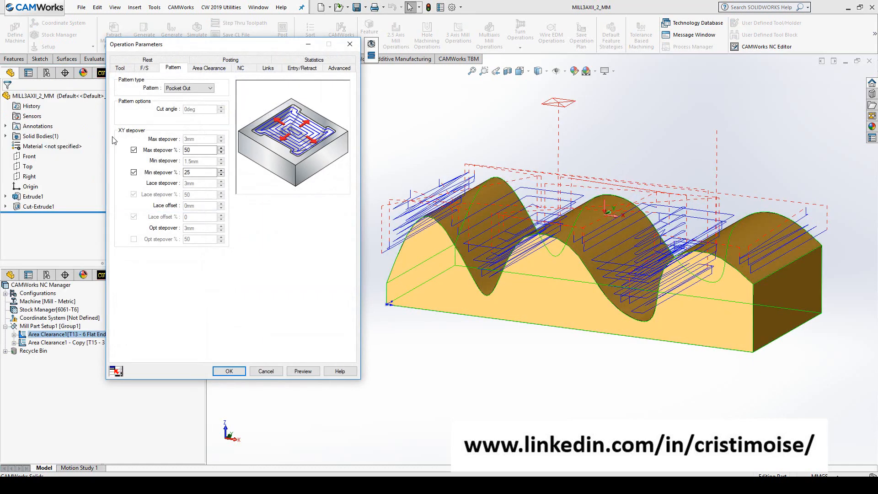
click(189, 88)
click(191, 133)
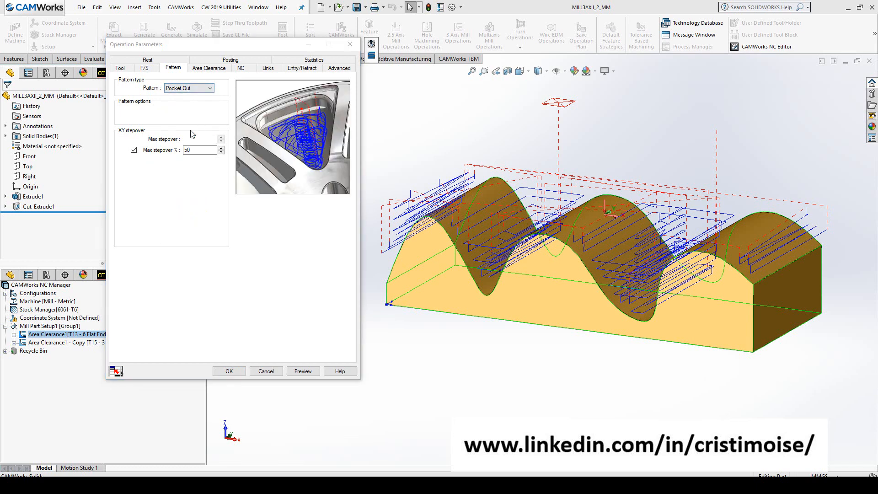
click(469, 268)
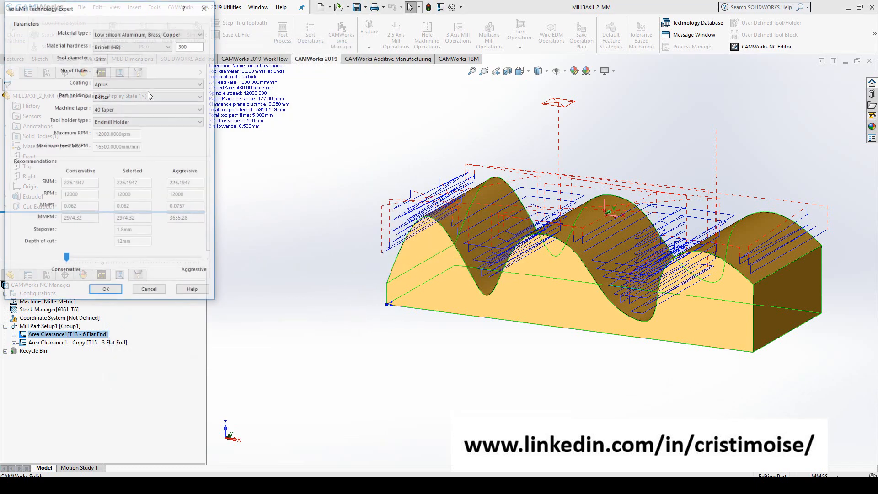
click(115, 294)
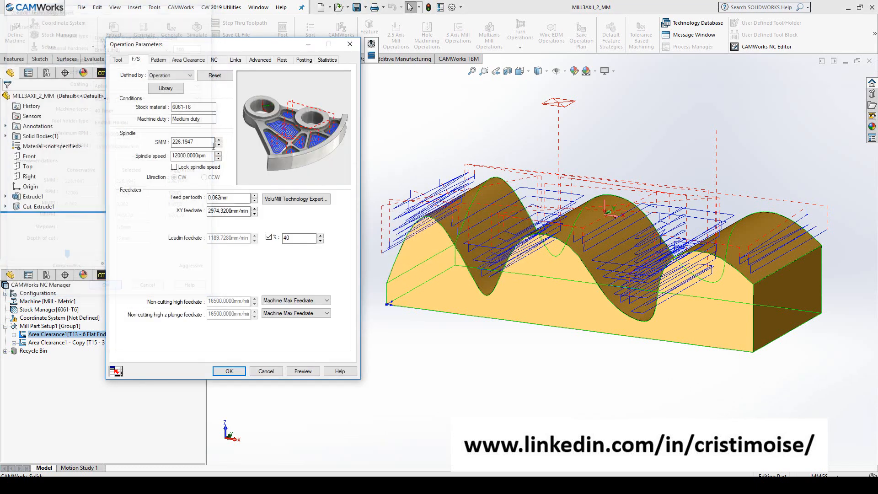
- Review the VoluMill settings and the available entry methods for the pattern, and leave them without changes
click(161, 60)
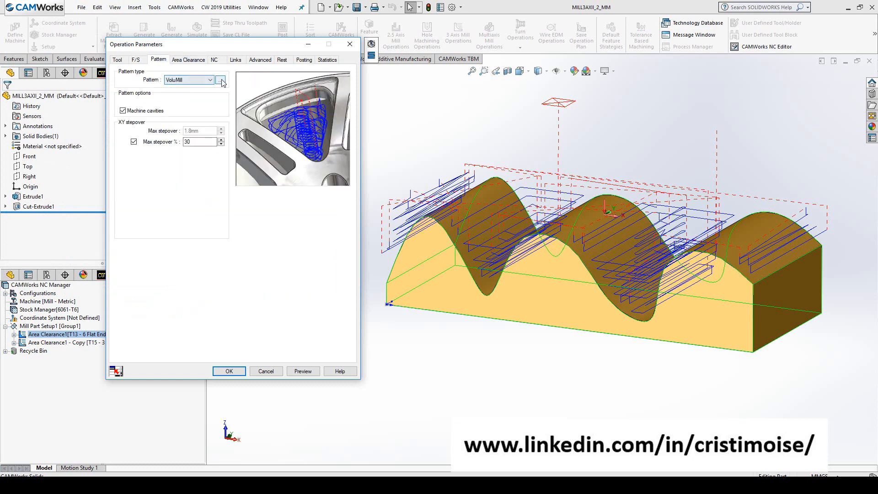
click(221, 81)
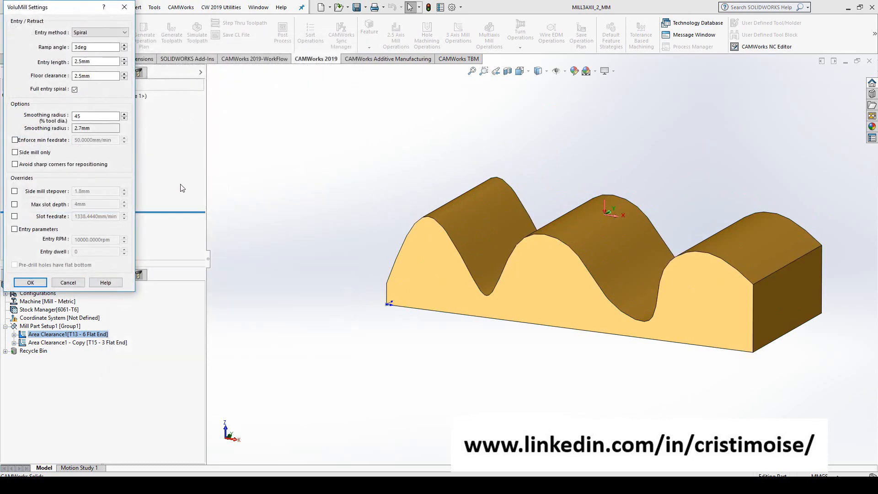
drag(55, 7, 219, 68)
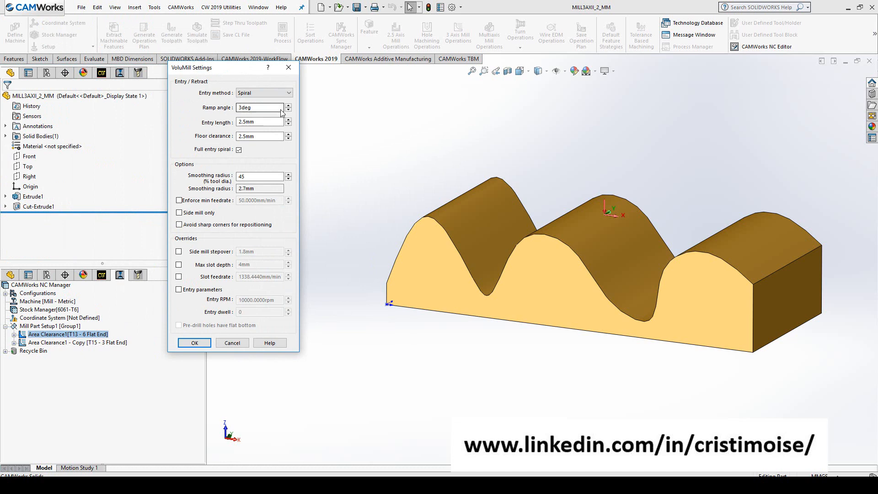
click(268, 93)
click(267, 94)
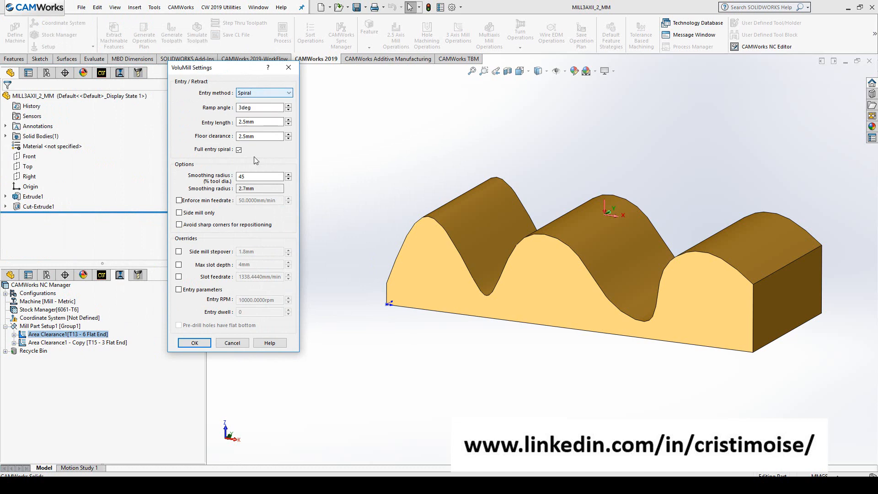
click(232, 343)
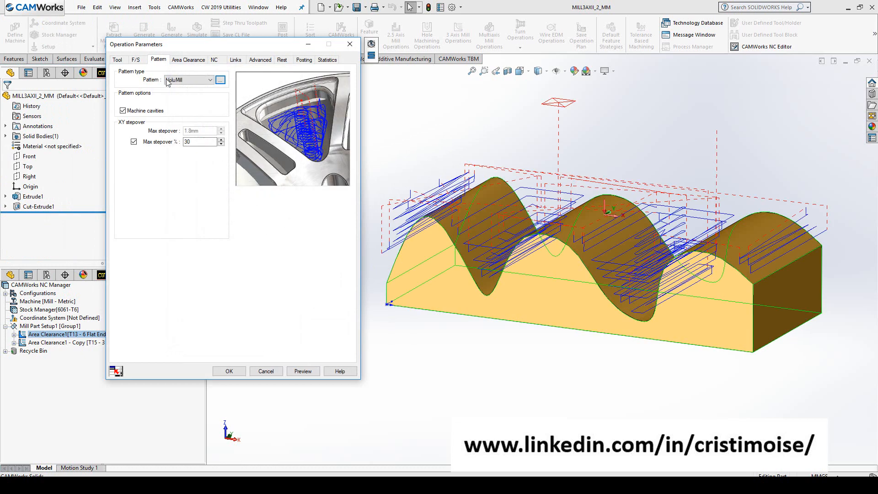
- Try the Zigzag direction option for the VoluMill area clearance and switch it off again
click(183, 62)
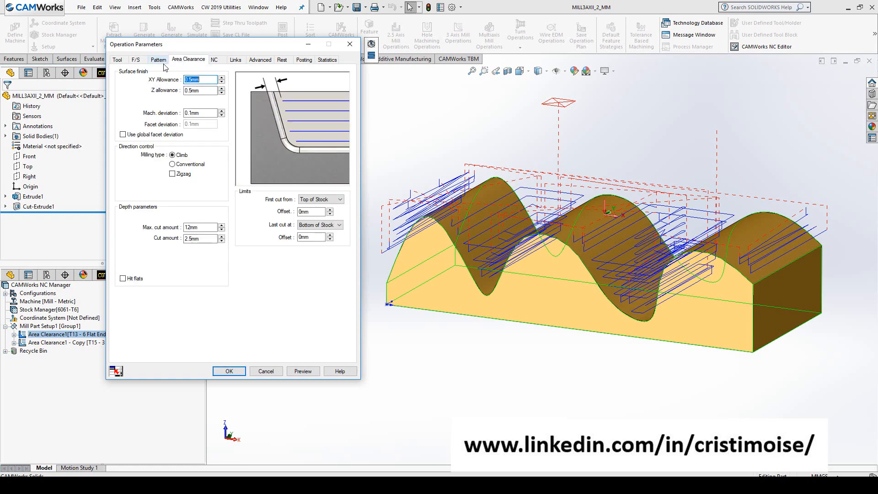
click(172, 175)
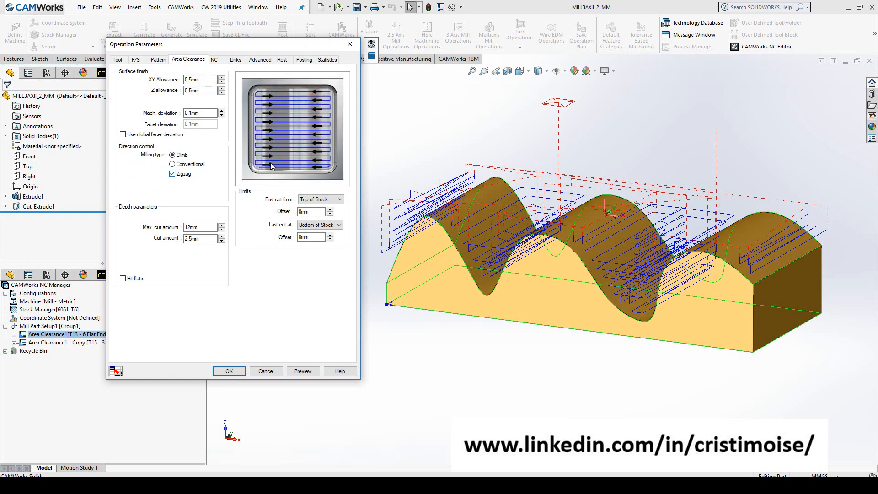
click(186, 174)
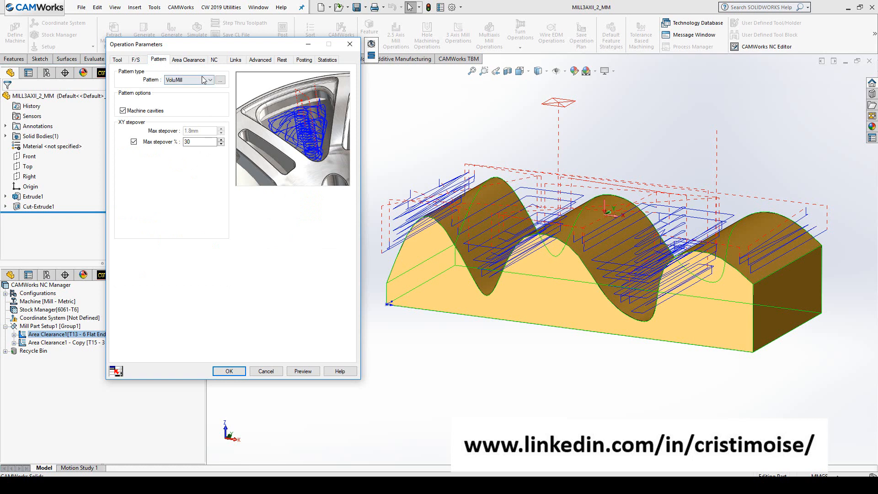
click(205, 62)
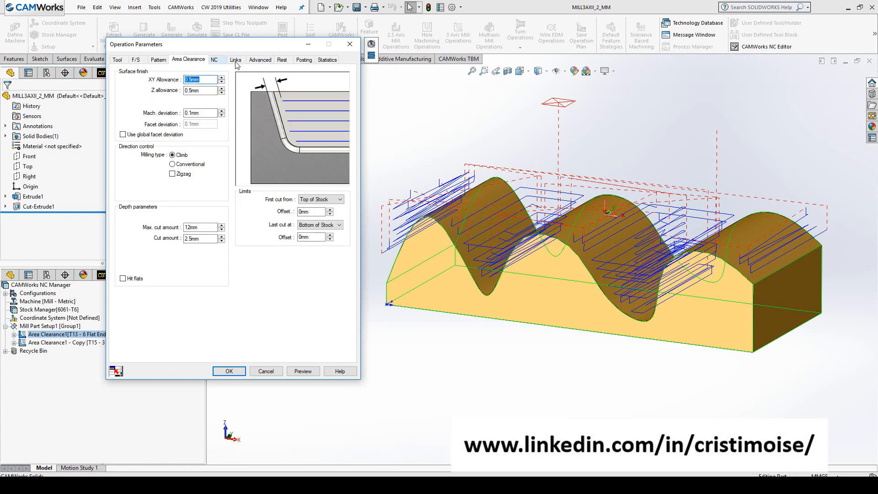
- Enable holder avoidance for Area Clearance1, accept the parameters and regenerate its VoluMill toolpath
click(267, 62)
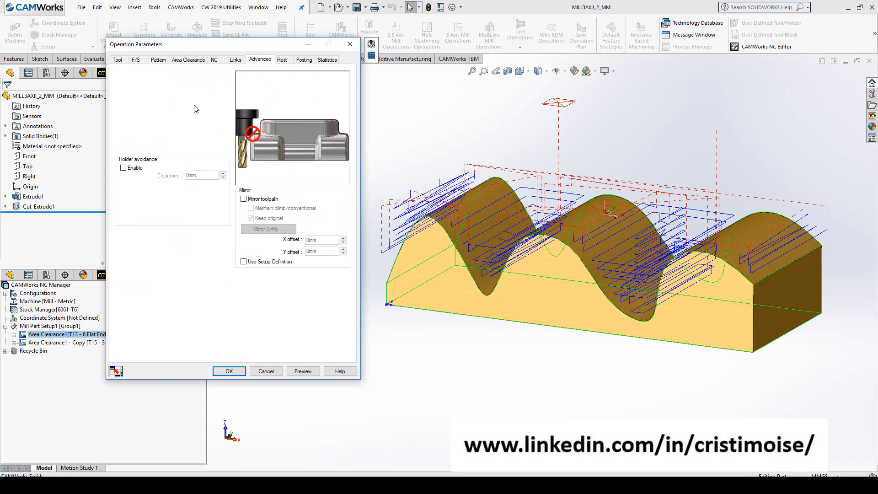
click(134, 170)
click(238, 371)
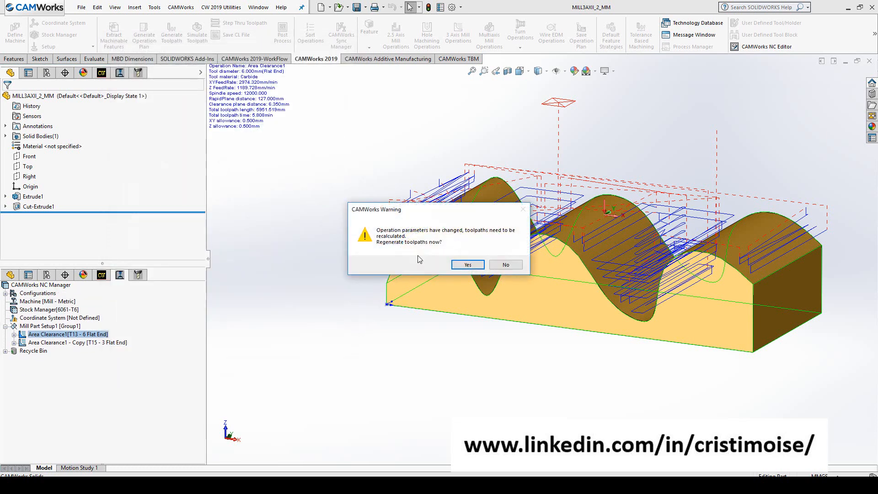
click(466, 267)
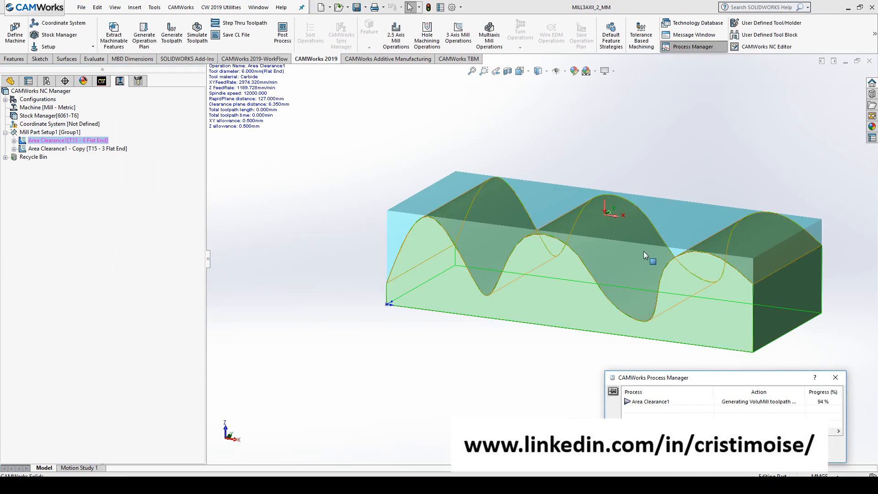
middle_drag(488, 212, 483, 230)
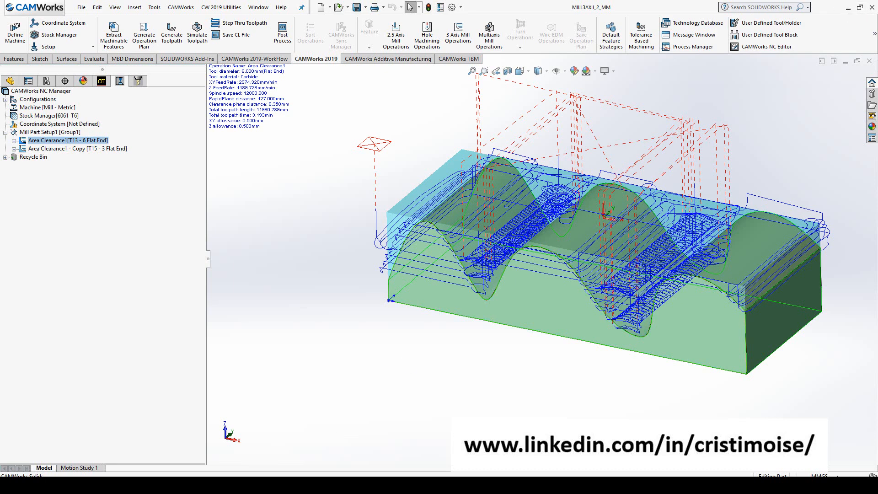
- Open the TURN2AX_1 part from the CW 2019 folder and display its CAMWorks operation tree
click(157, 485)
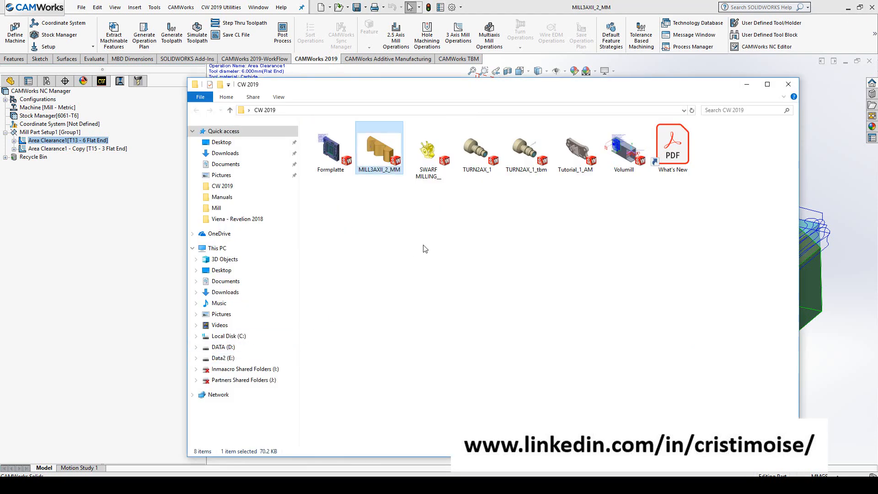
double_click(476, 153)
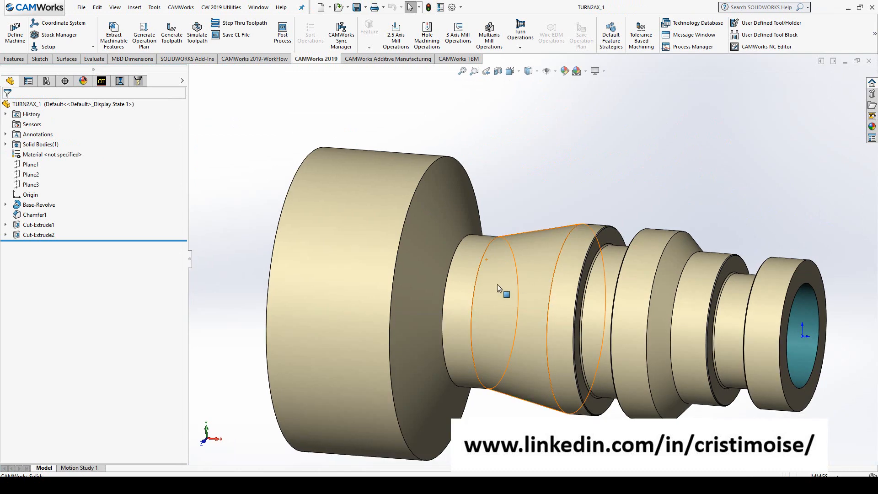
scroll(535, 314, down, 1)
scroll(535, 314, up, 3)
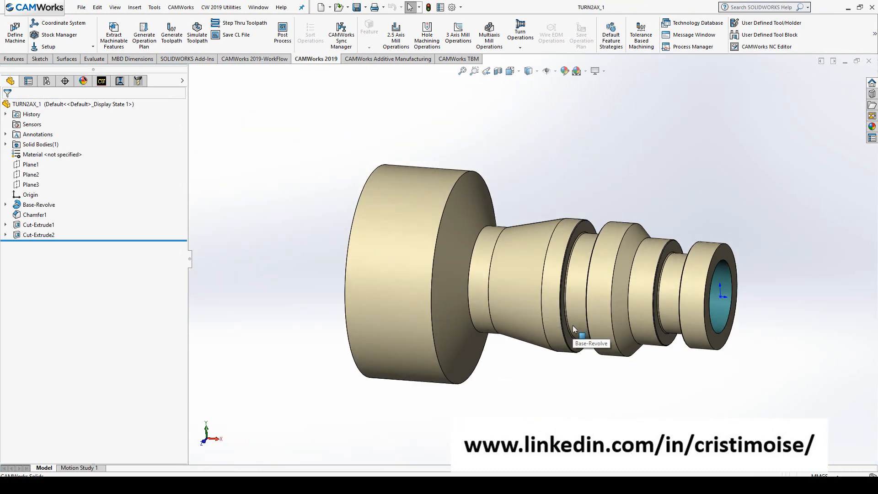
click(103, 82)
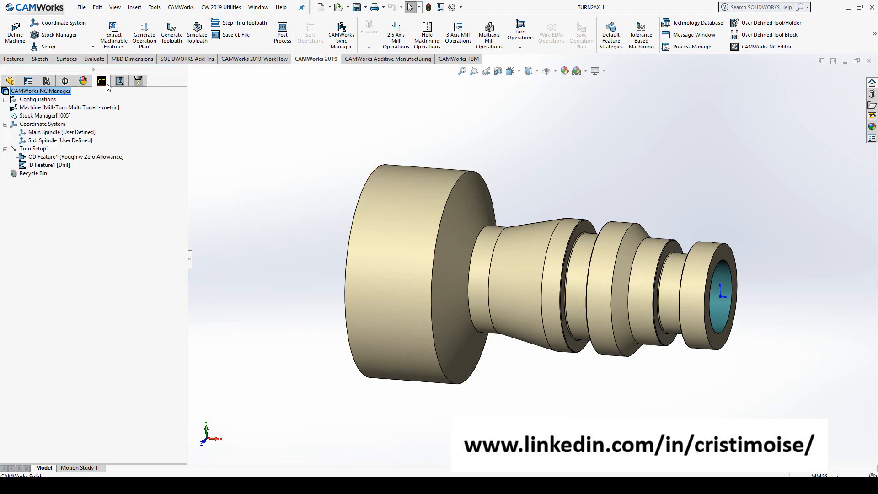
click(120, 81)
- Review the simultaneous (pinch) machining, Tool 1, feed/speed and Tool 2 settings of Turn Rough1, and close the operation parameters
mouse_move(113, 160)
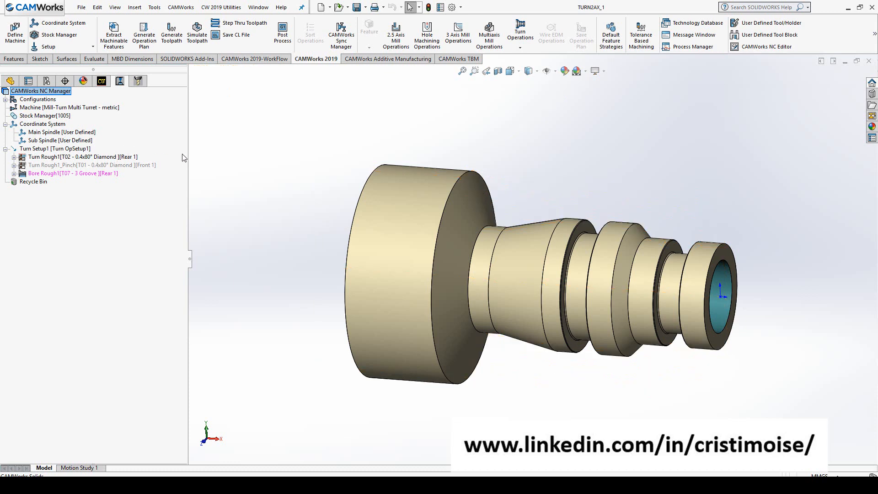
click(104, 157)
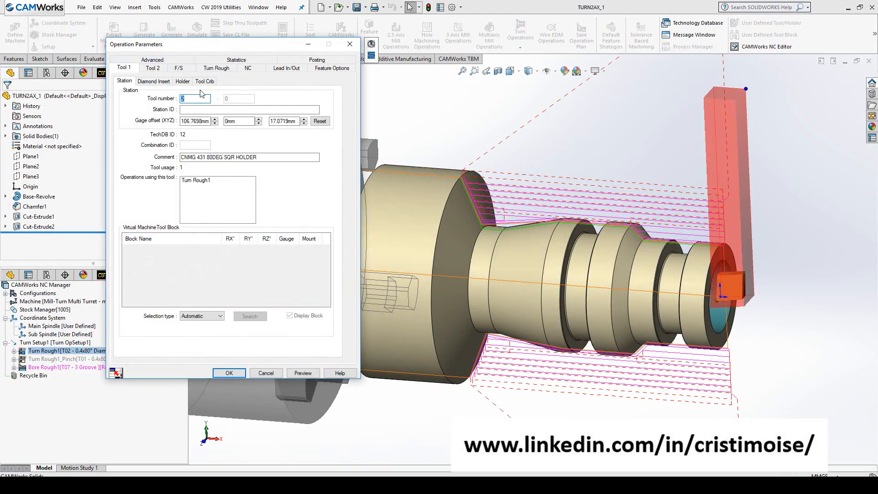
click(216, 68)
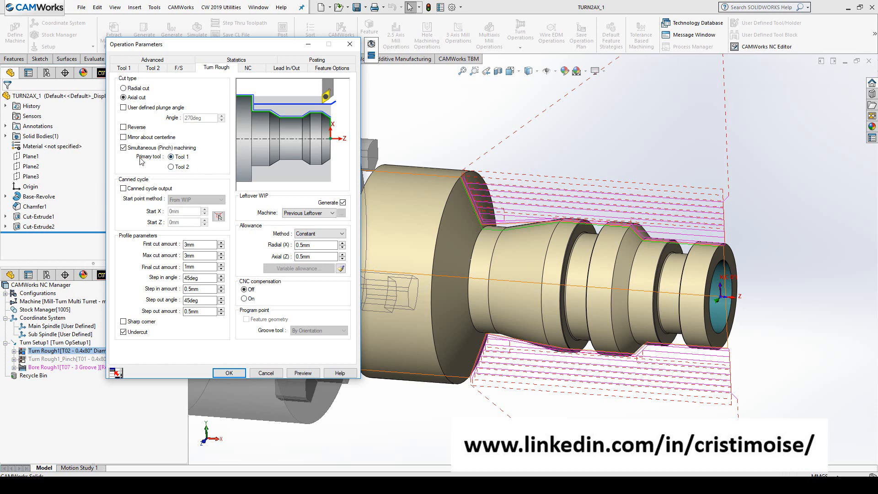
click(125, 68)
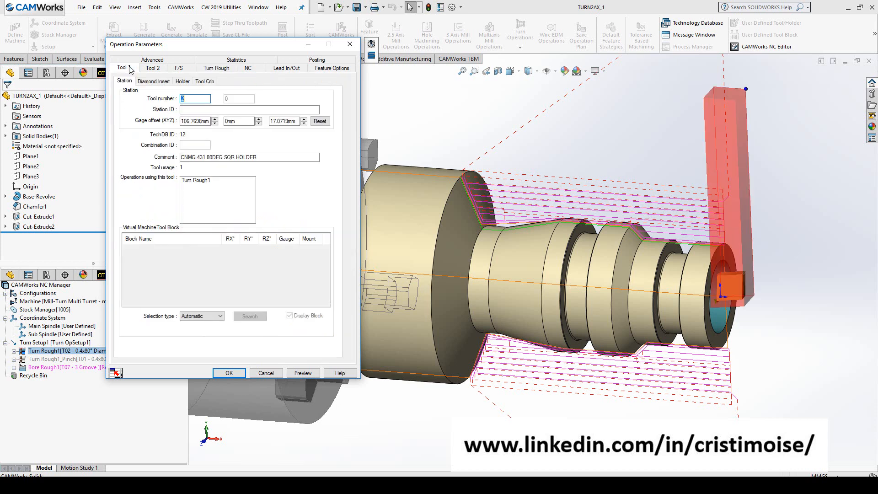
click(168, 69)
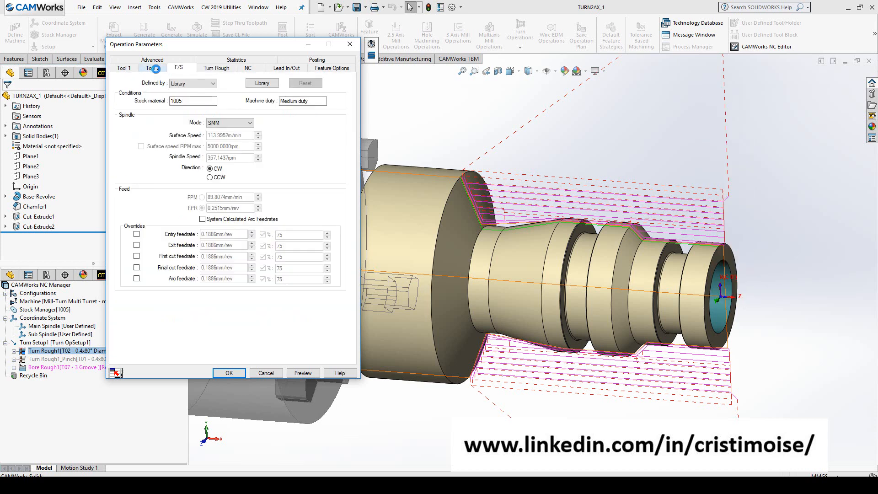
click(153, 68)
click(374, 53)
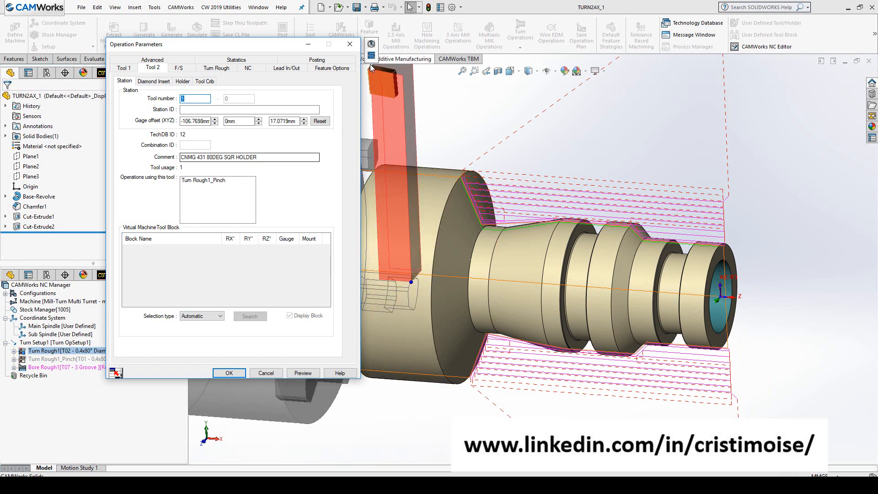
key(Return)
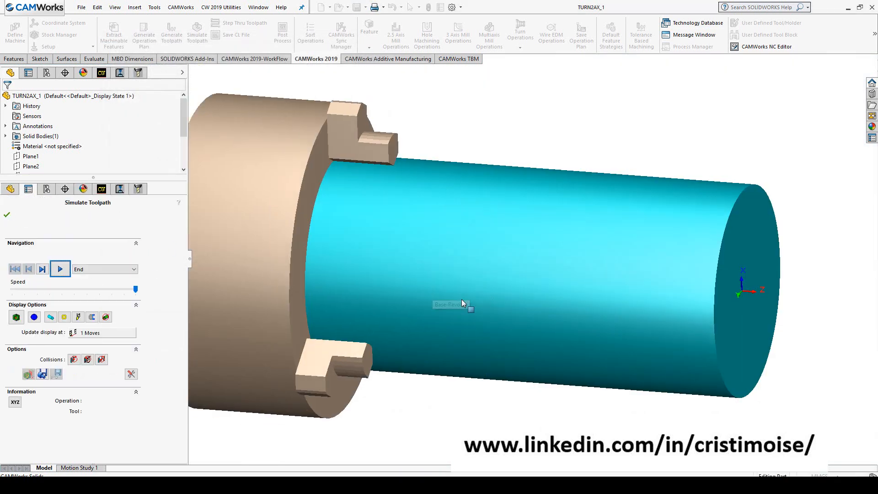
- Simulate the Turn Rough1 pinch turning toolpath at a reduced playback speed, then close the simulation and the operation parameters
scroll(462, 299, up, 5)
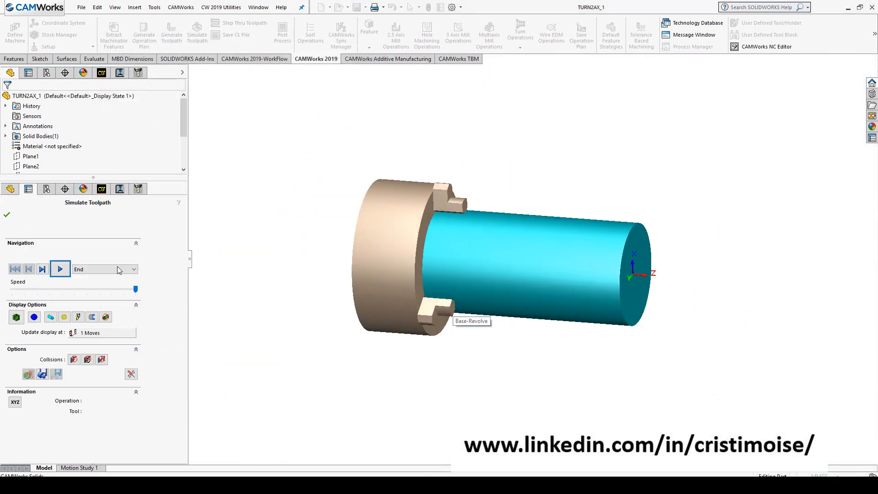
drag(135, 289, 88, 289)
click(61, 270)
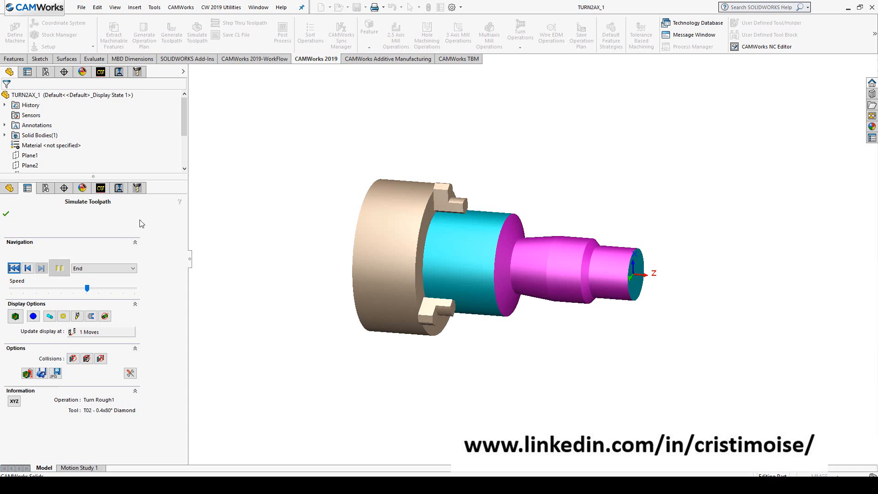
click(6, 213)
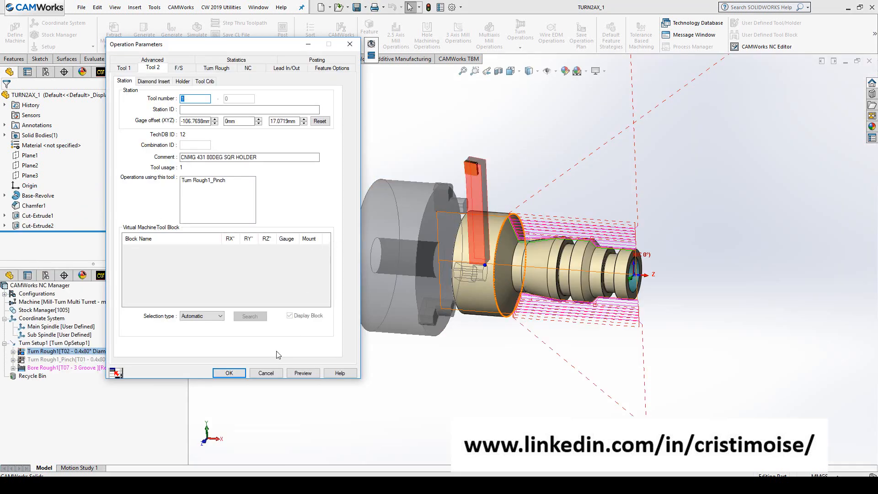
click(297, 368)
scroll(567, 230, down, 1)
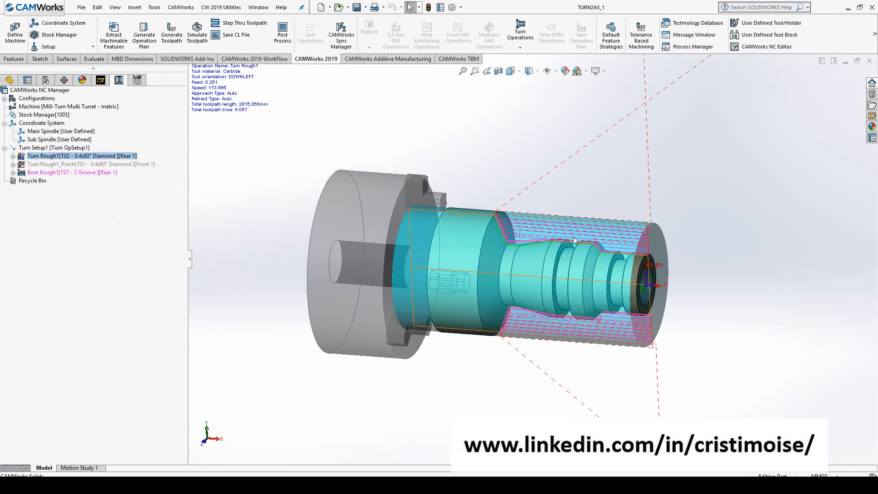
- Open the Tolerance Based Machining run setup and enable recognition of tolerance range, ISO 286 limits and fits, and GD&T for Mill
click(457, 59)
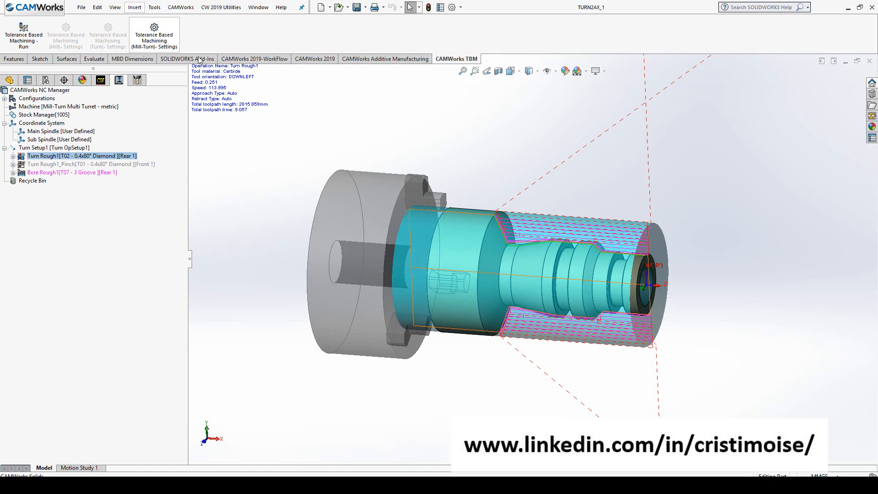
click(37, 41)
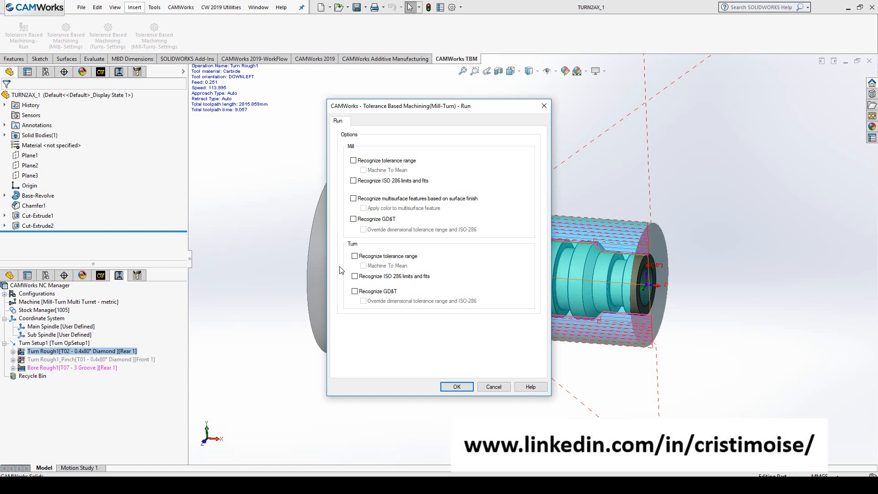
click(358, 160)
click(354, 219)
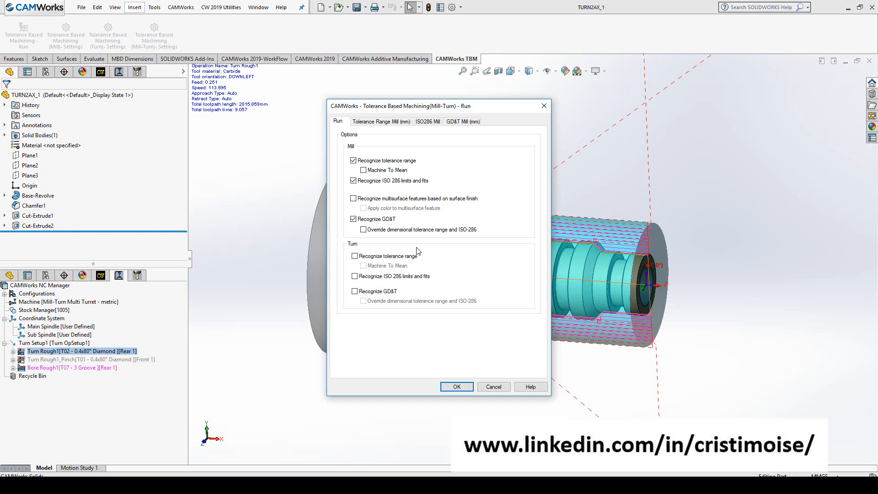
- Review the Mill feature strategies for tolerance range, ISO 286 and GD&T, and close Tolerance Based Machining without running it
click(378, 122)
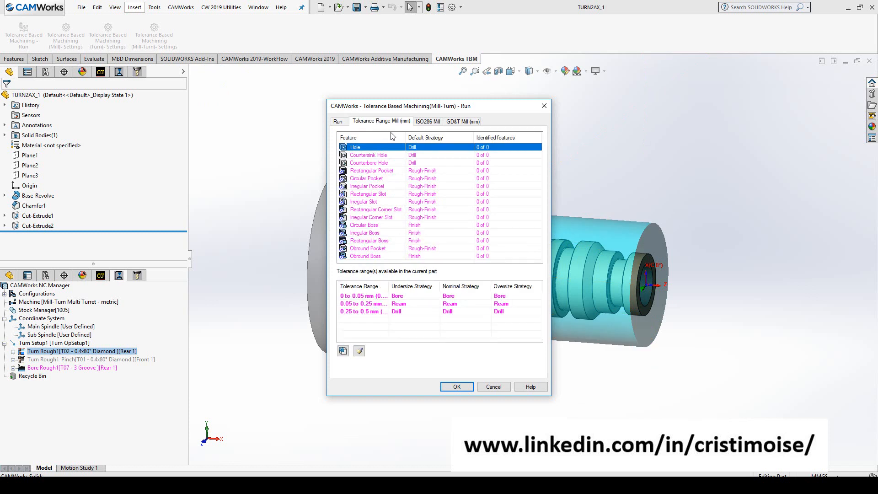
click(430, 123)
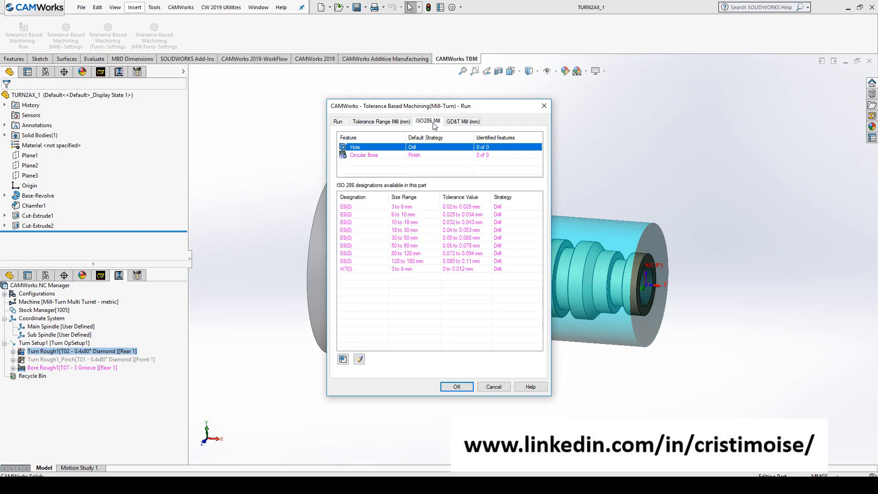
click(467, 123)
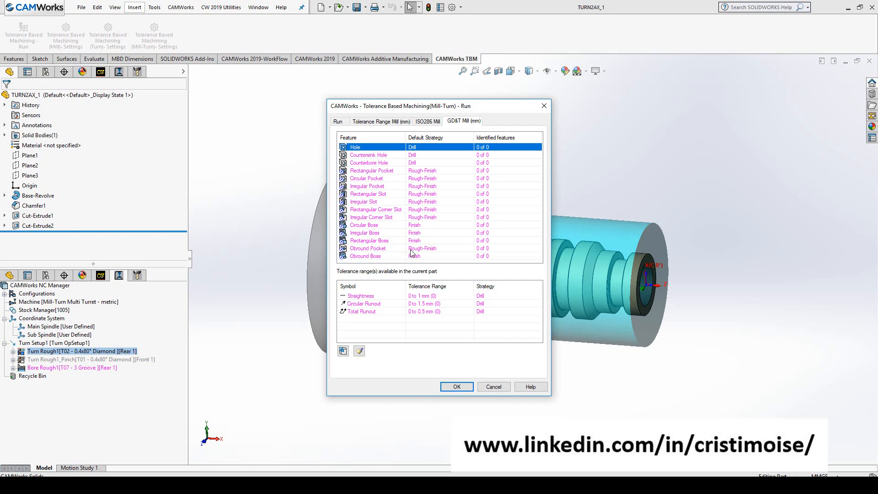
click(544, 106)
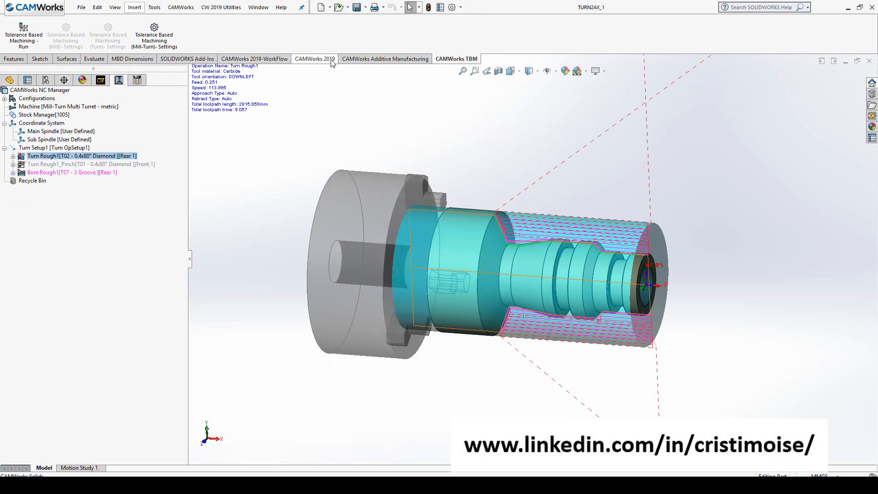
click(316, 59)
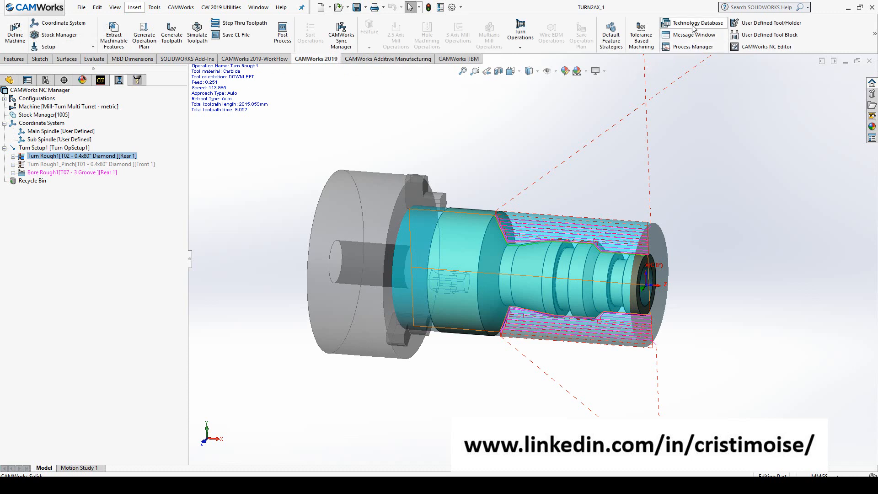